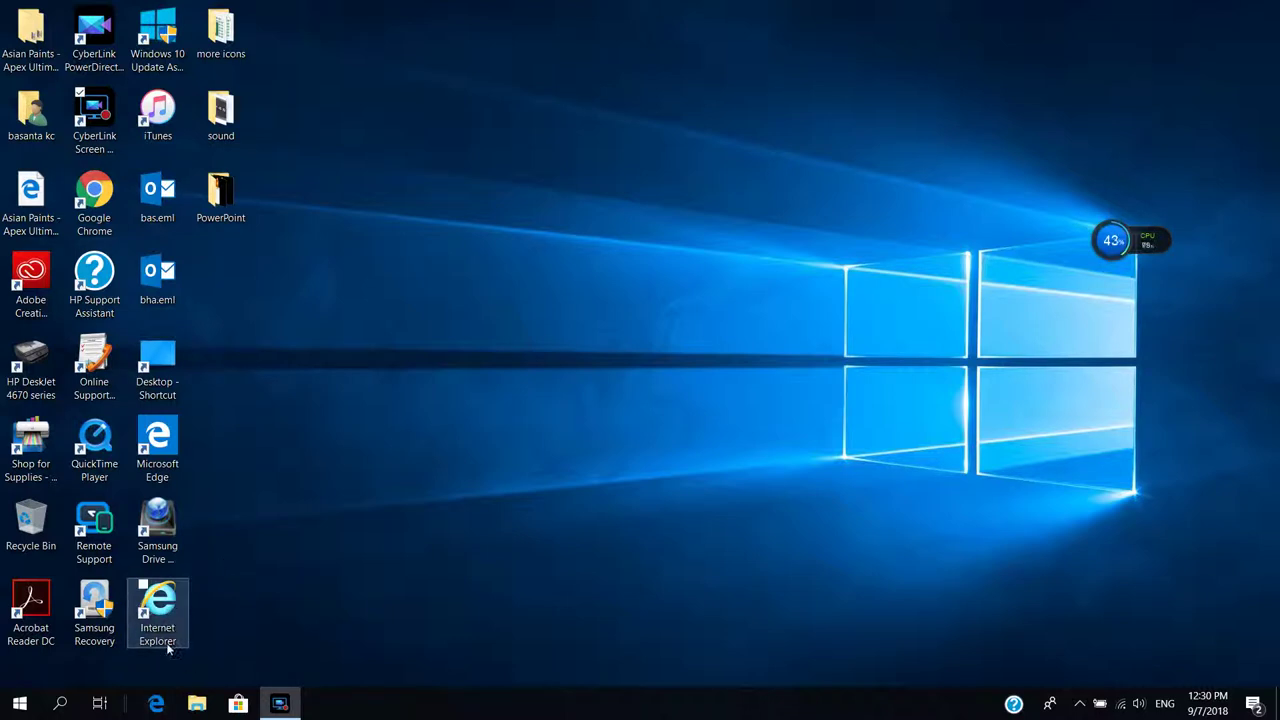
# - Search Windows for 'office', open the My Office app, and launch PowerPoint from it
pyautogui.click(61, 704)
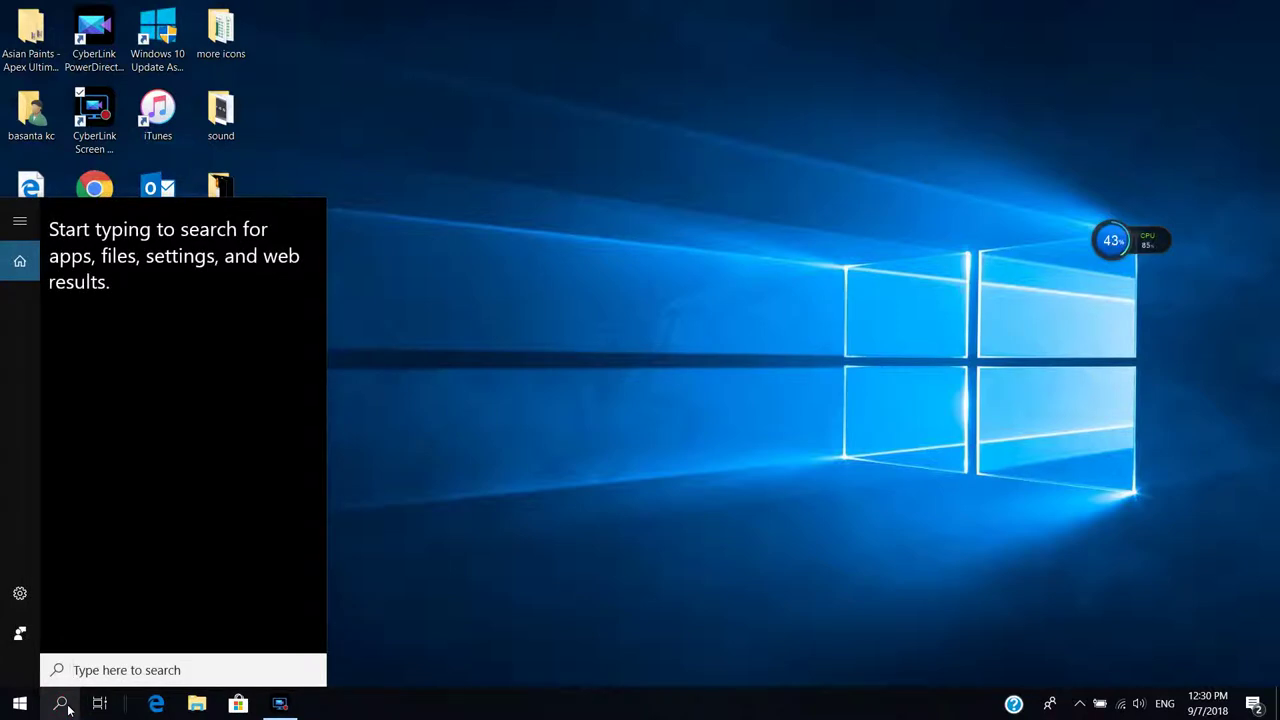
pyautogui.write('offi')
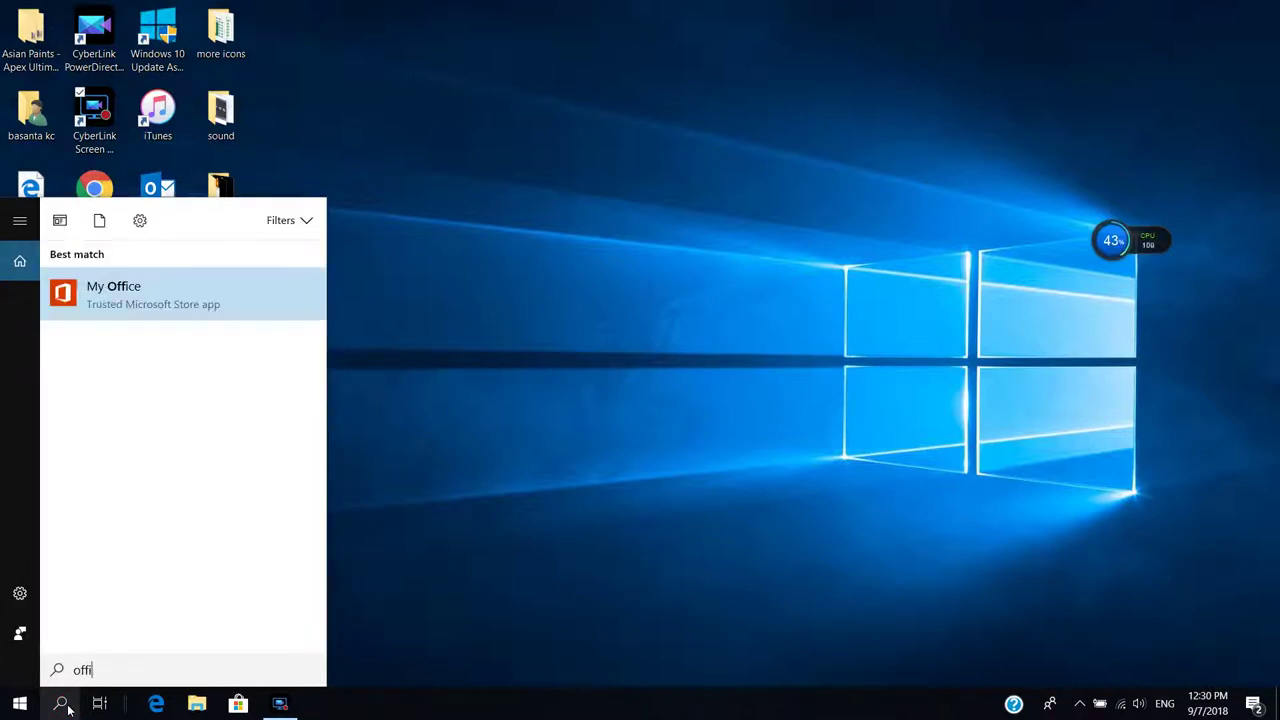
pyautogui.write('ce')
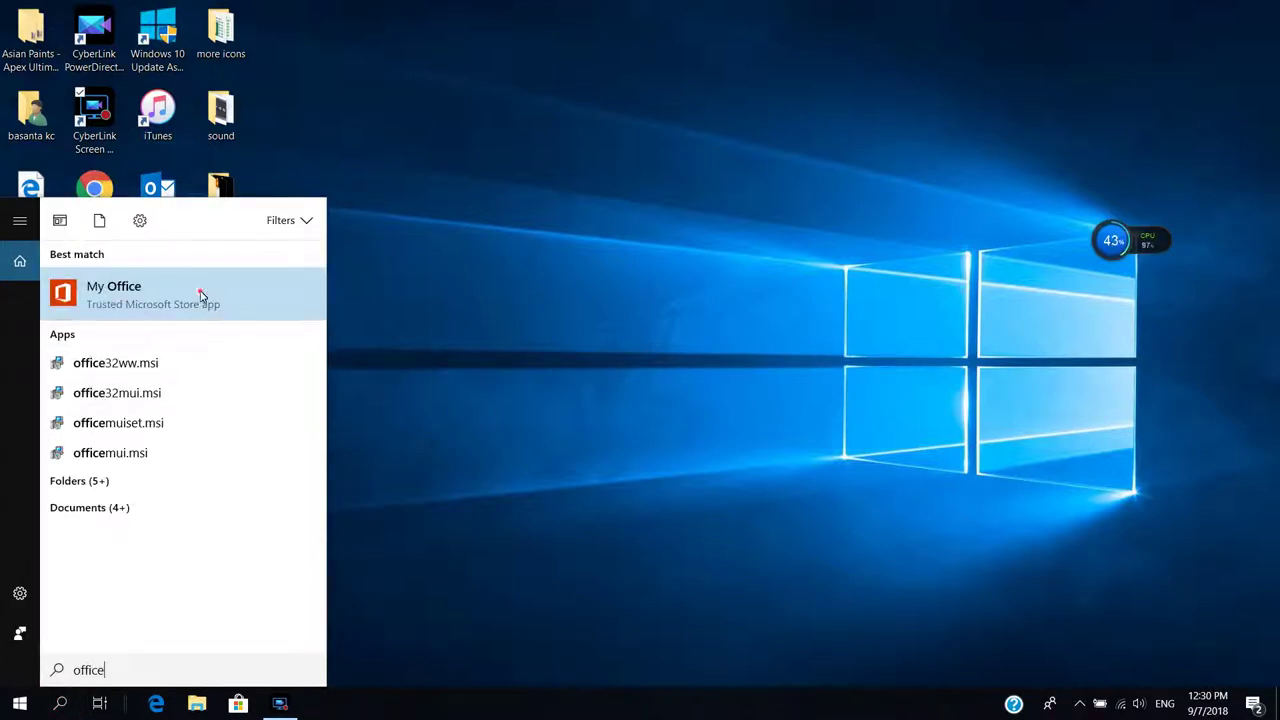
pyautogui.click(200, 295)
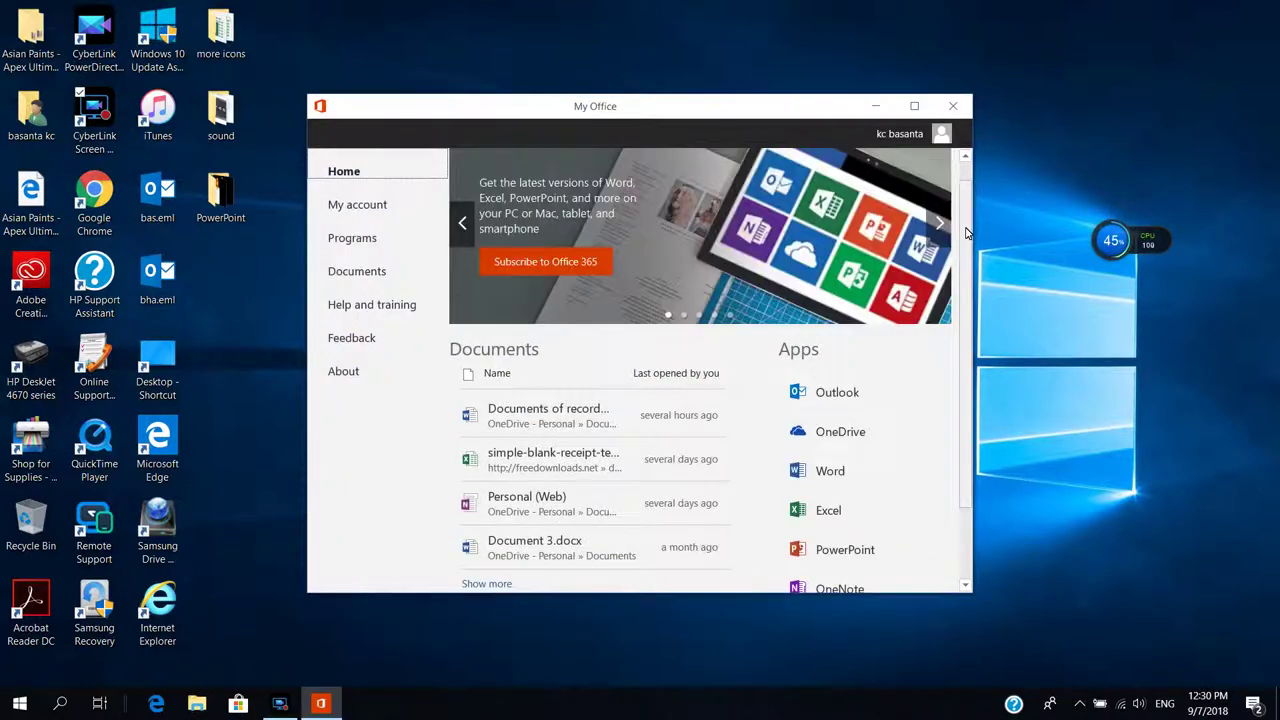
pyautogui.scroll(-2, 885, 482)
pyautogui.click(866, 453)
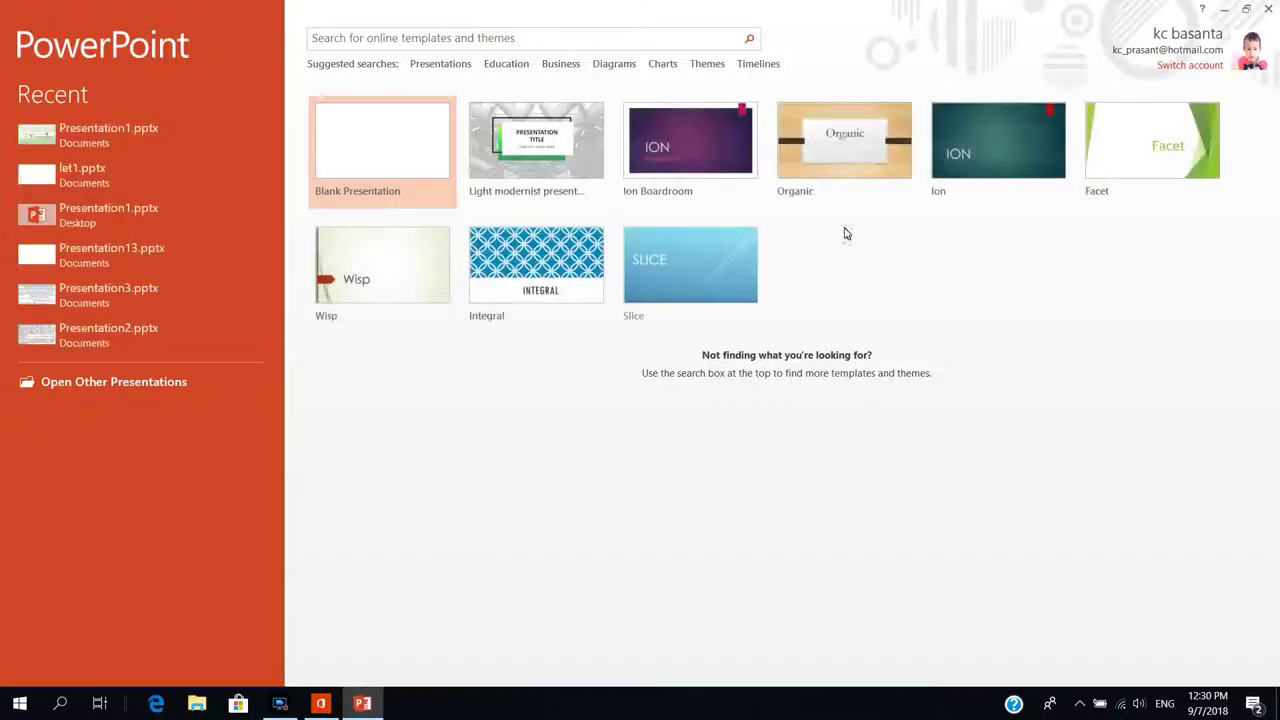
# - Start a blank presentation, close My Office, and cut the title placeholder
pyautogui.click(422, 140)
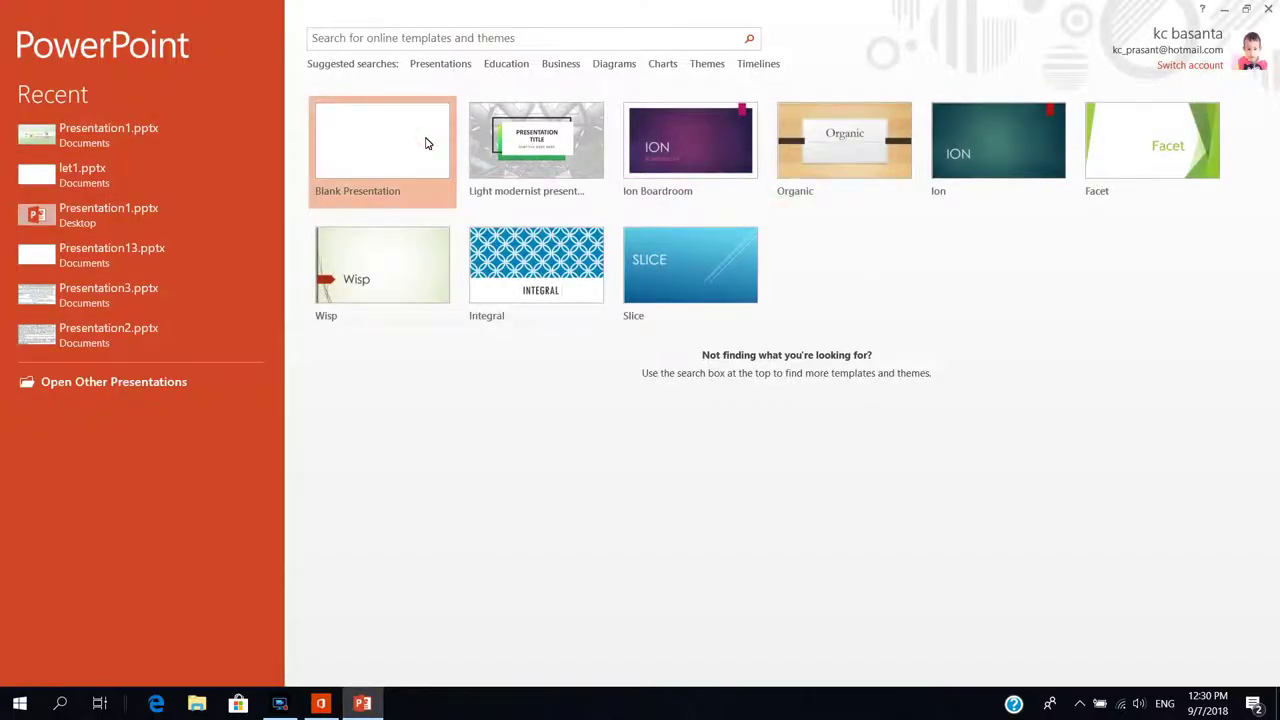
pyautogui.click(956, 108)
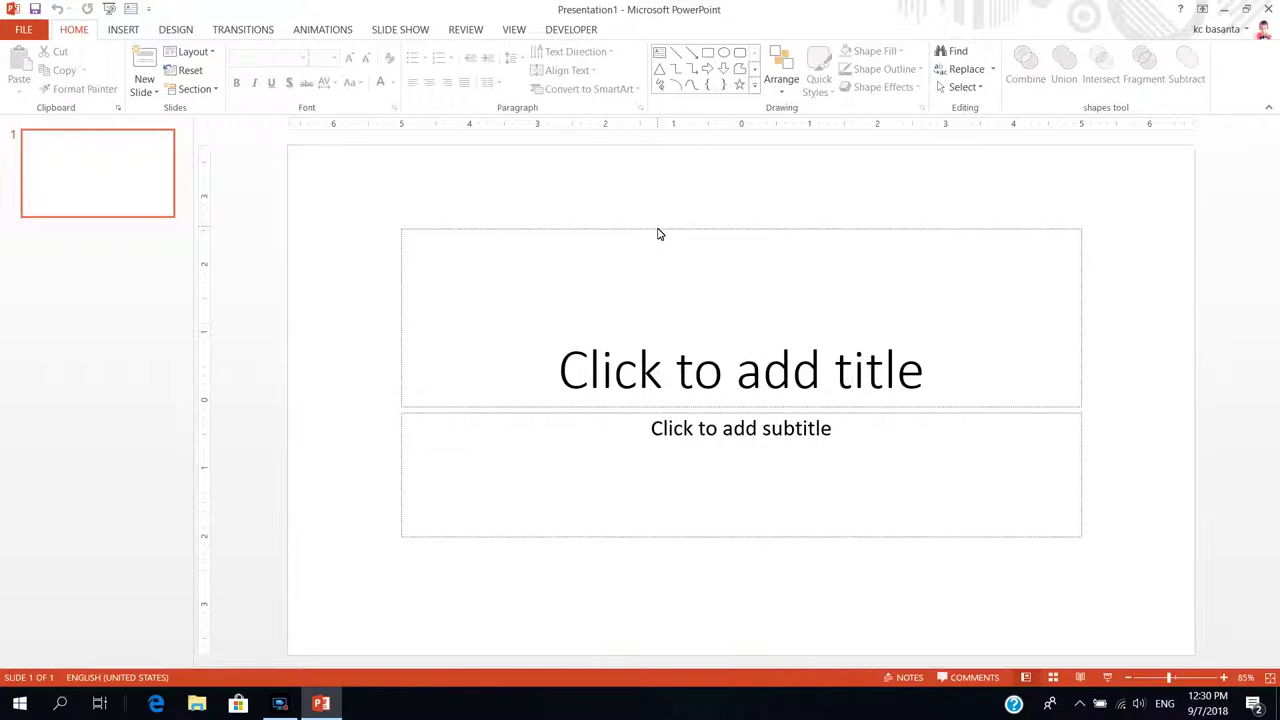
pyautogui.click(658, 229)
pyautogui.rightClick(741, 218)
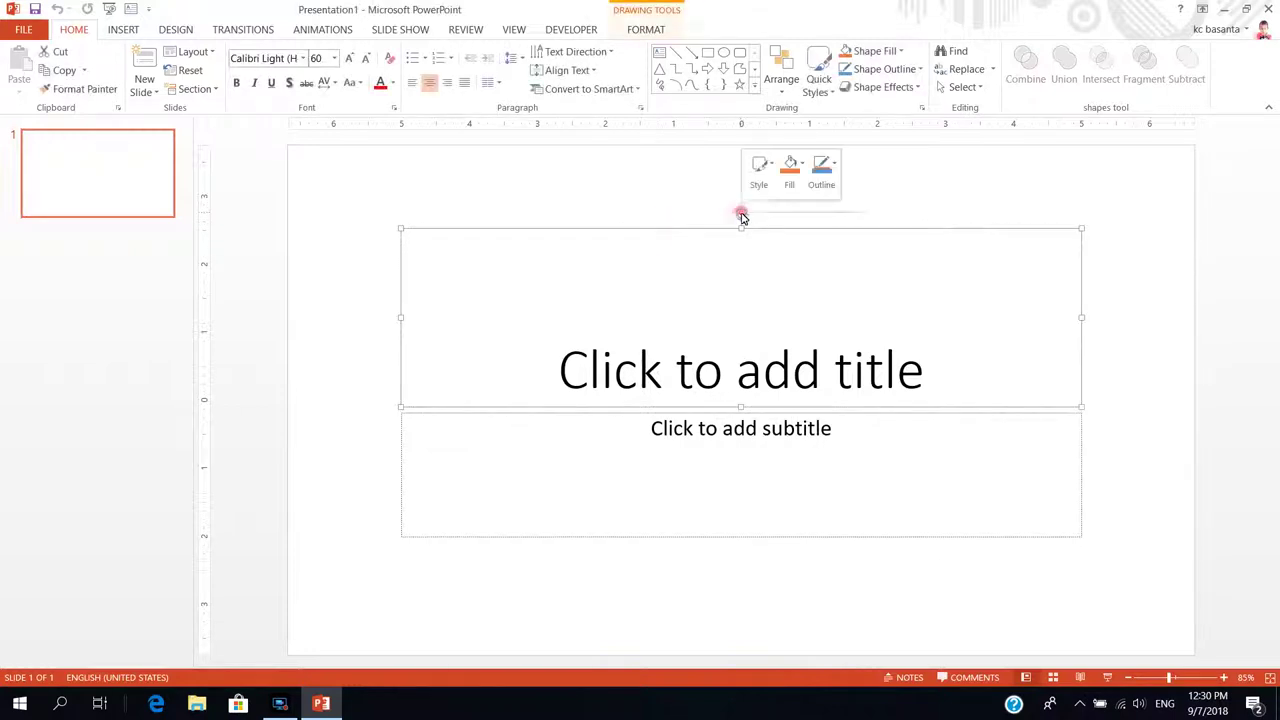
pyautogui.click(771, 223)
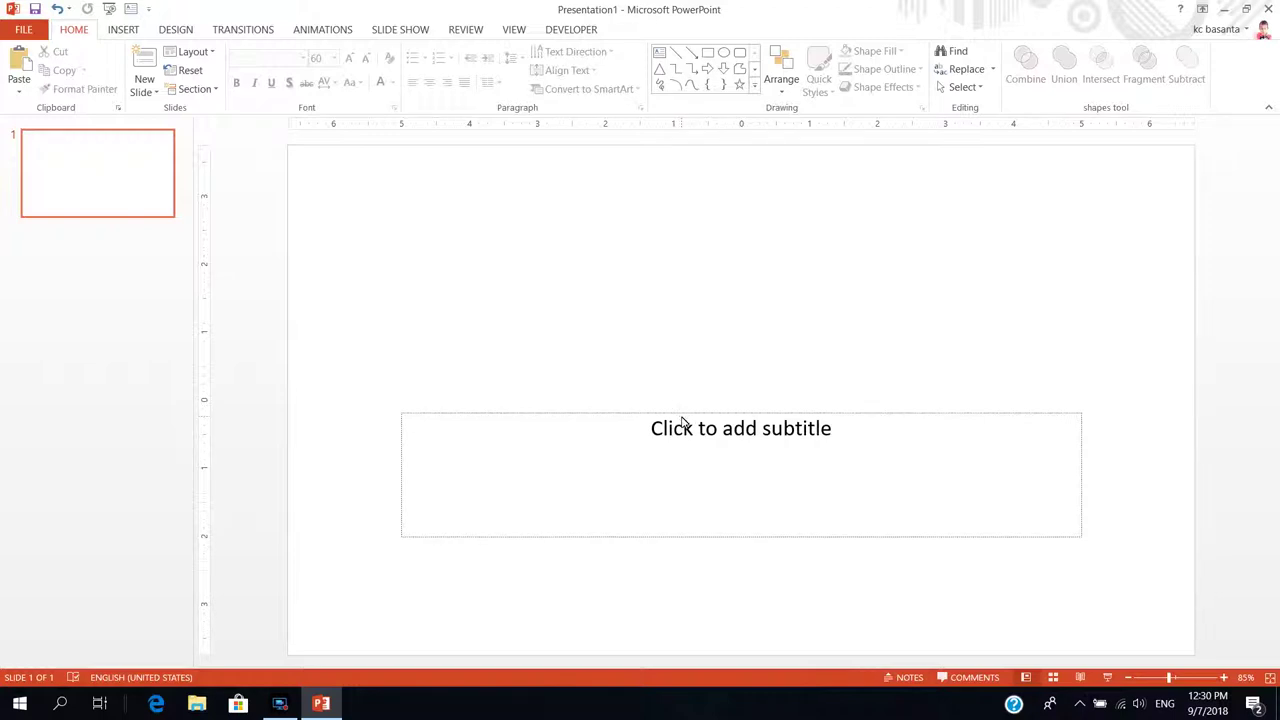
# - Cut the subtitle placeholder so slide 1 is completely empty
pyautogui.click(683, 424)
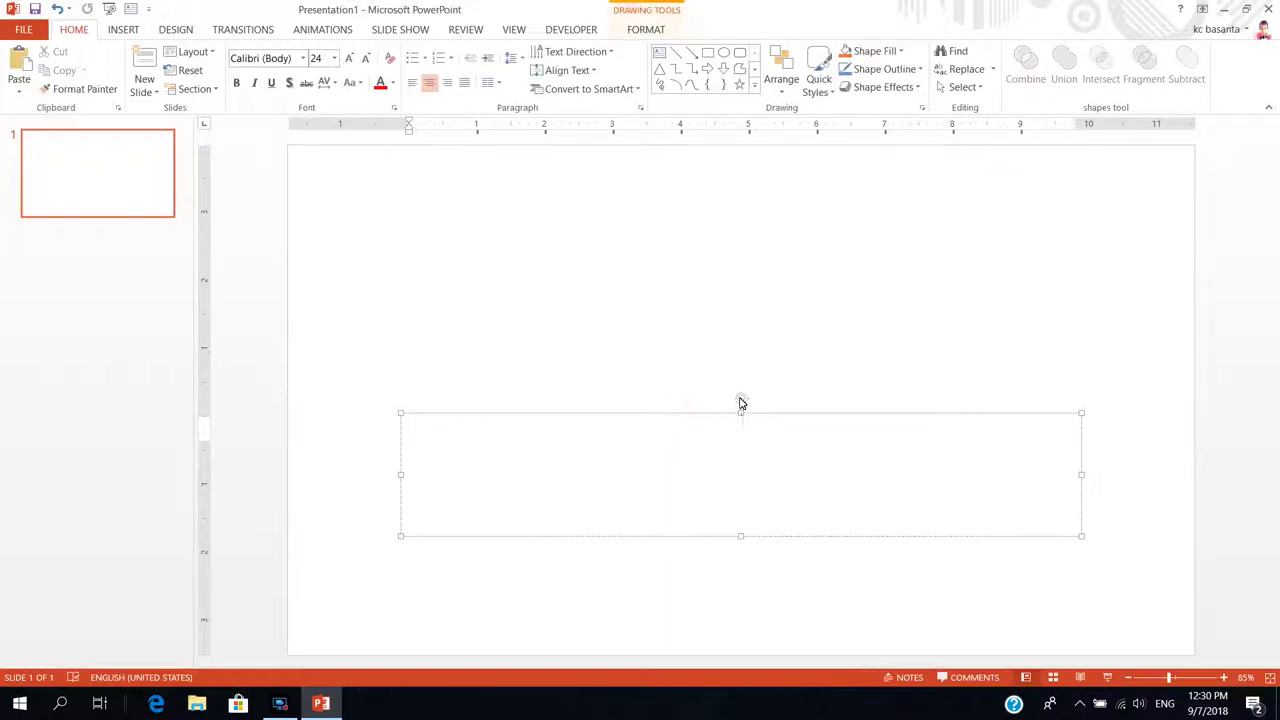
pyautogui.rightClick(741, 403)
pyautogui.click(778, 410)
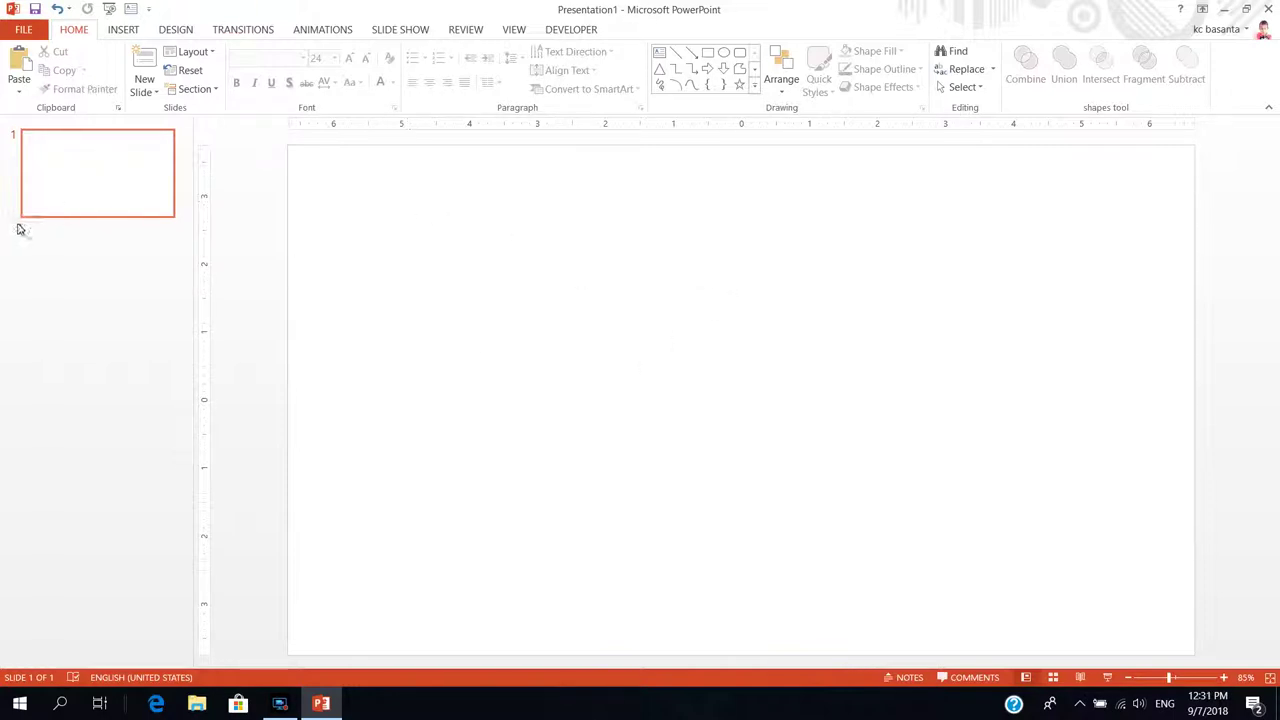
pyautogui.click(177, 31)
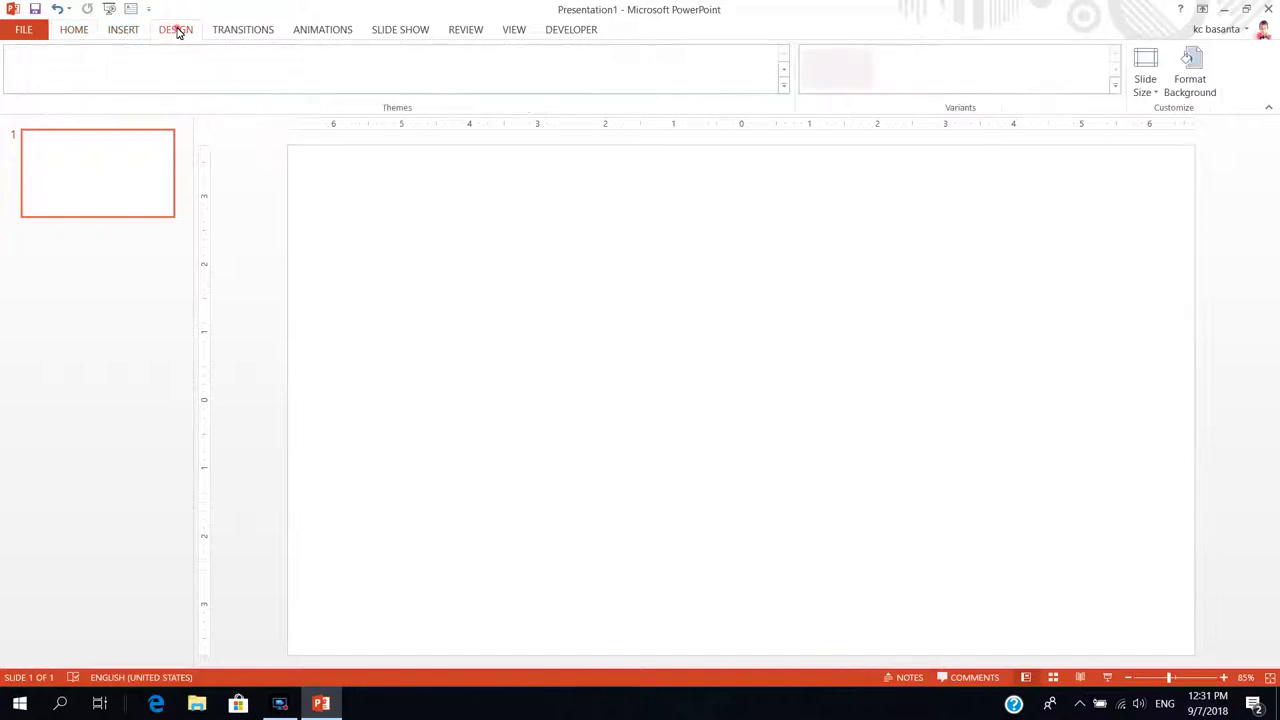
# - Set slide 1's background to a solid Black fill through Format Background
pyautogui.click(1190, 88)
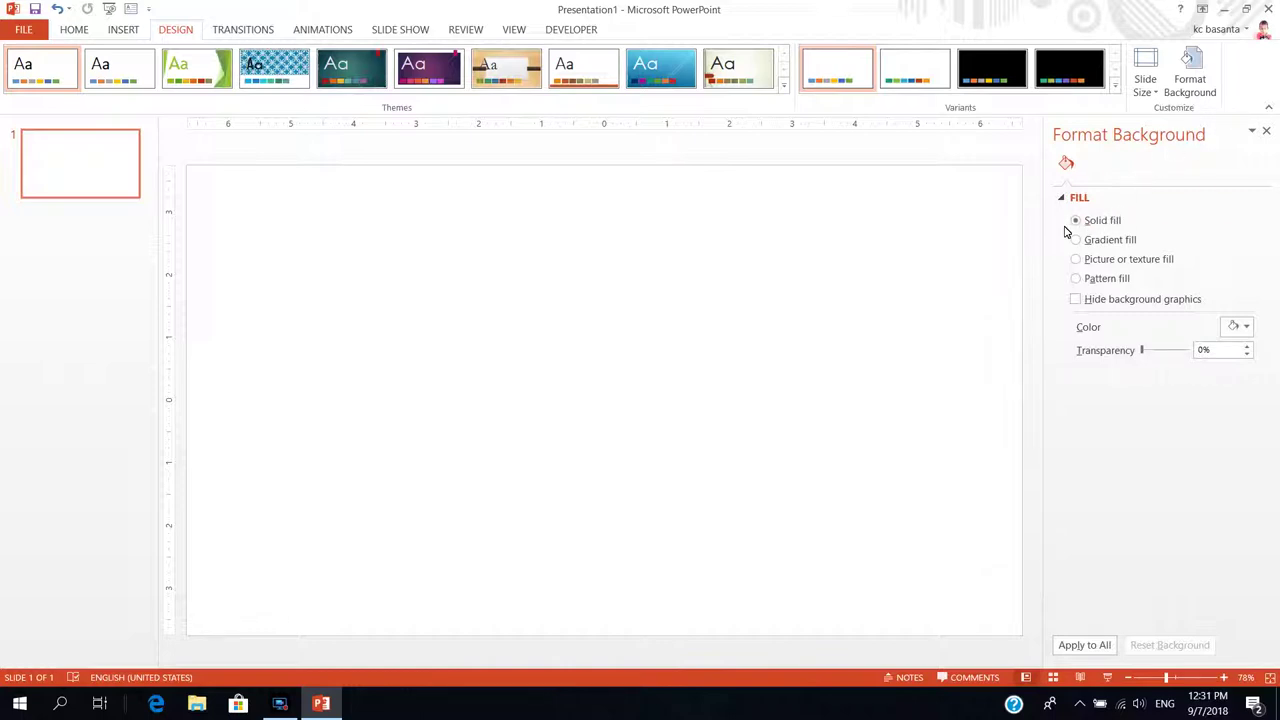
pyautogui.click(1242, 326)
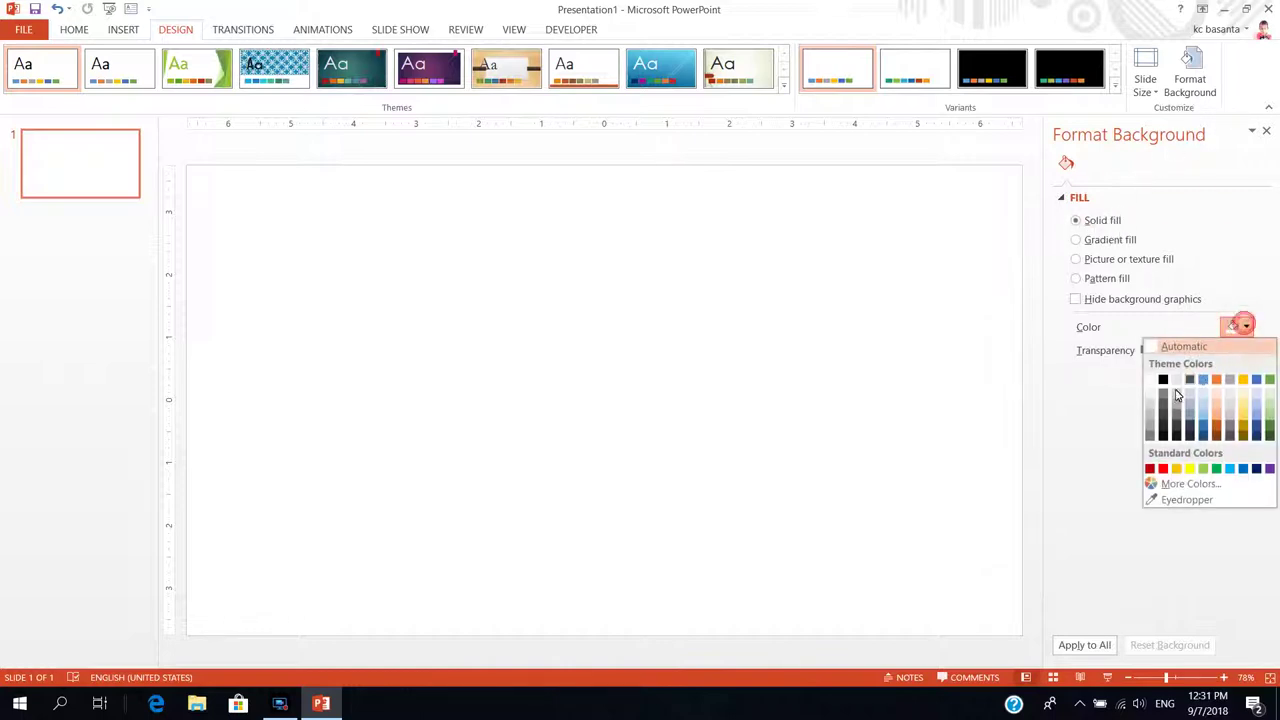
pyautogui.click(1163, 381)
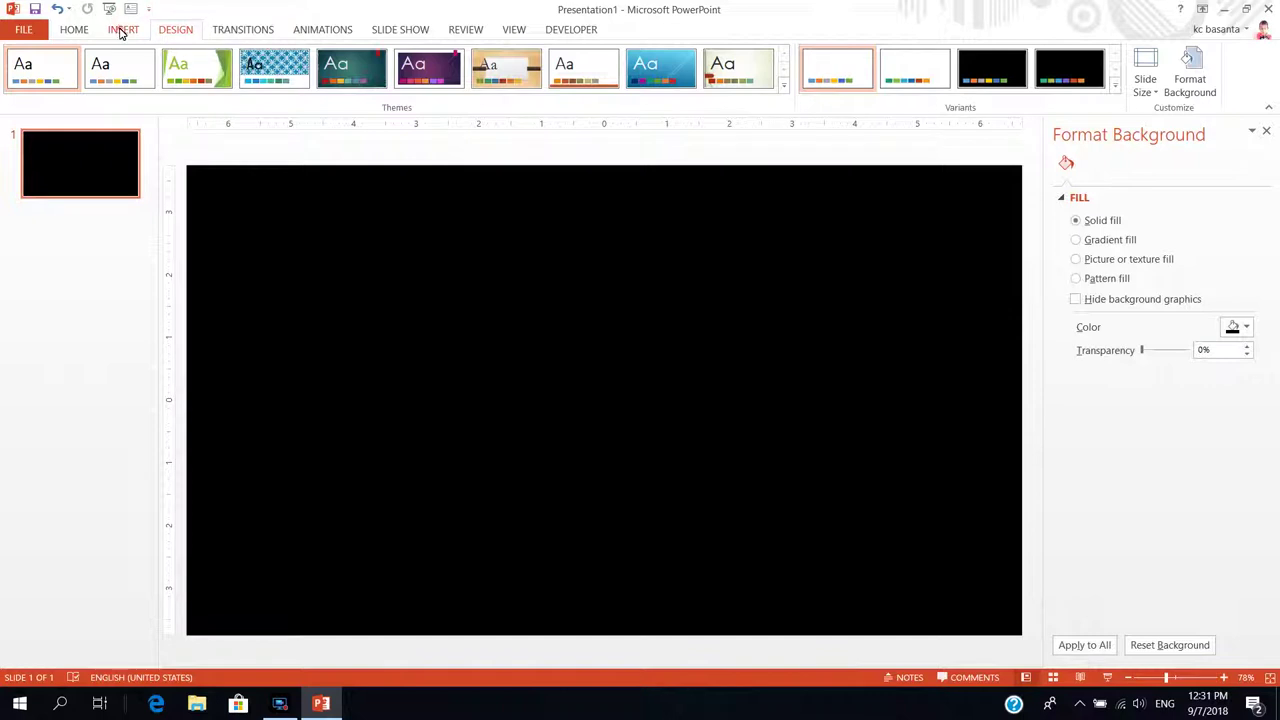
pyautogui.click(120, 33)
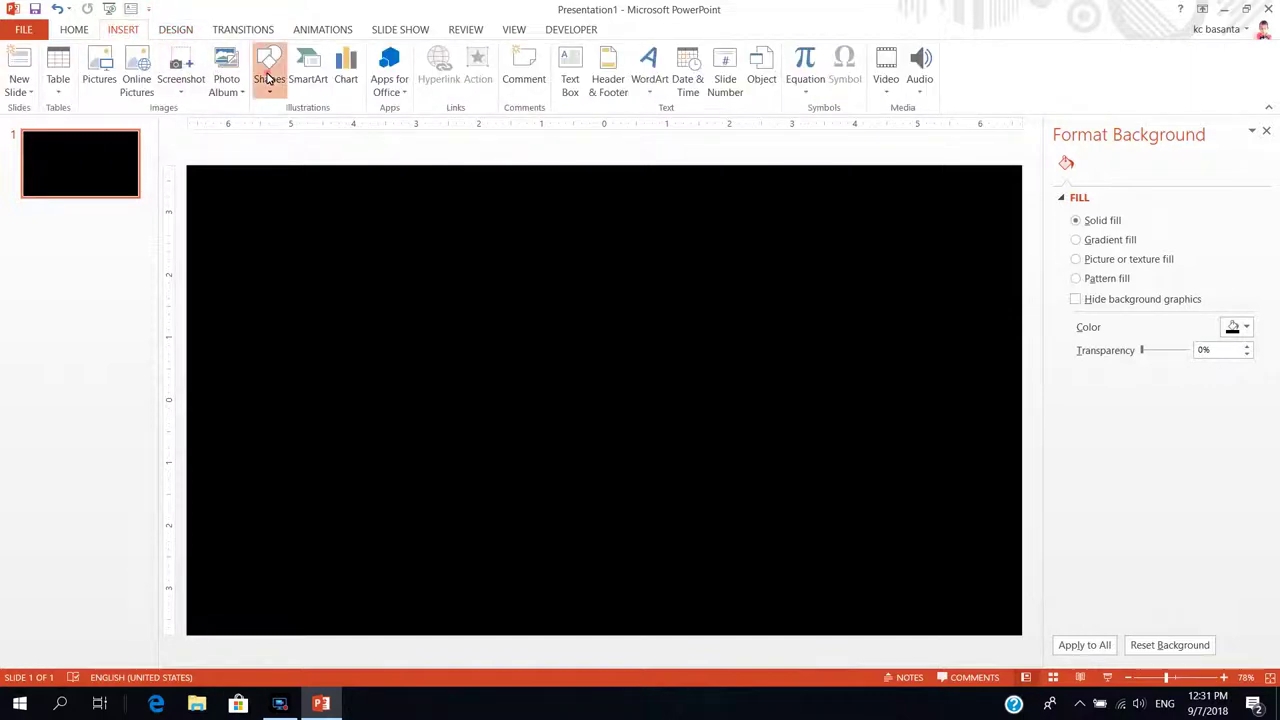
# - Draw a tall Can shape near the bottom centre of the slide
pyautogui.click(268, 80)
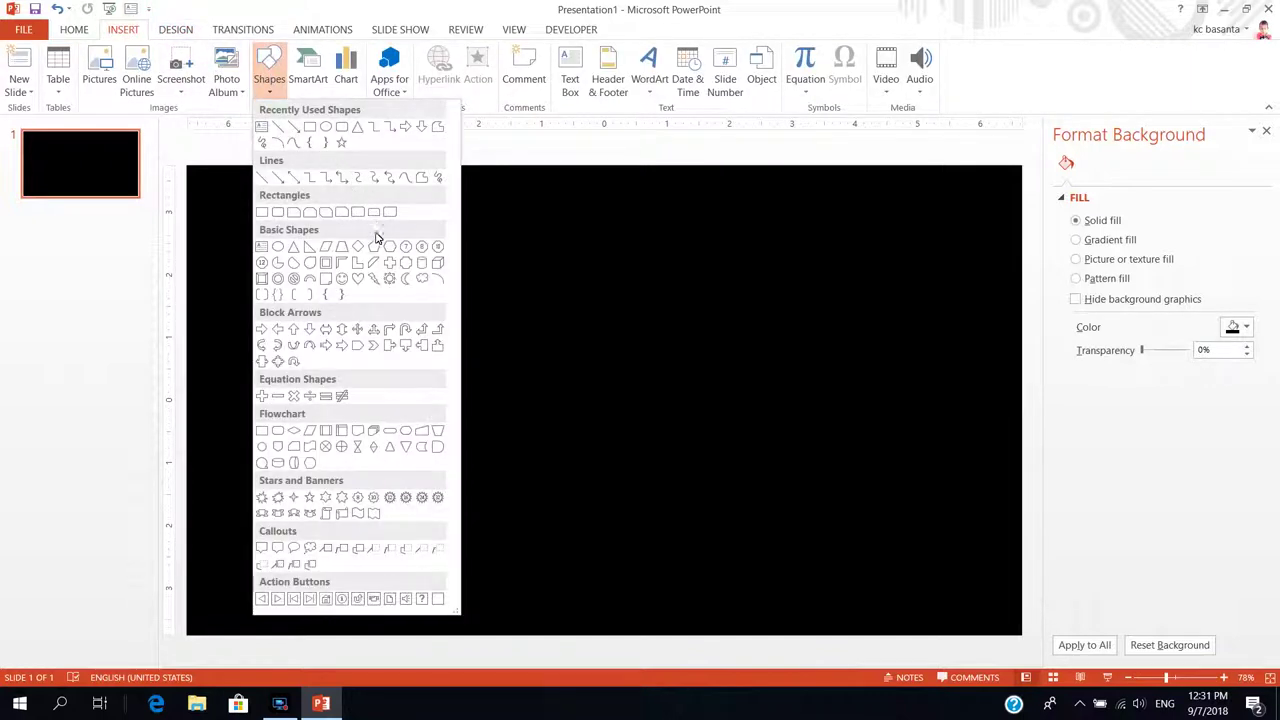
pyautogui.click(424, 263)
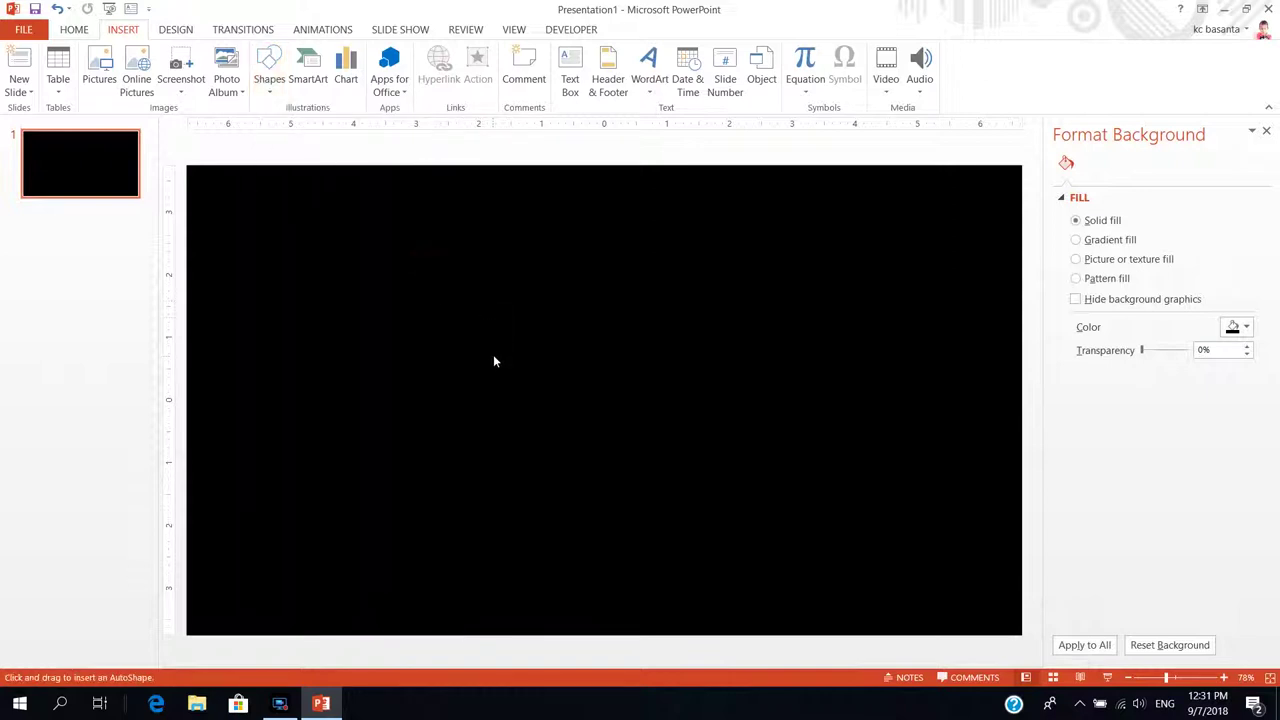
pyautogui.moveTo(522, 448); pyautogui.dragTo(596, 614)
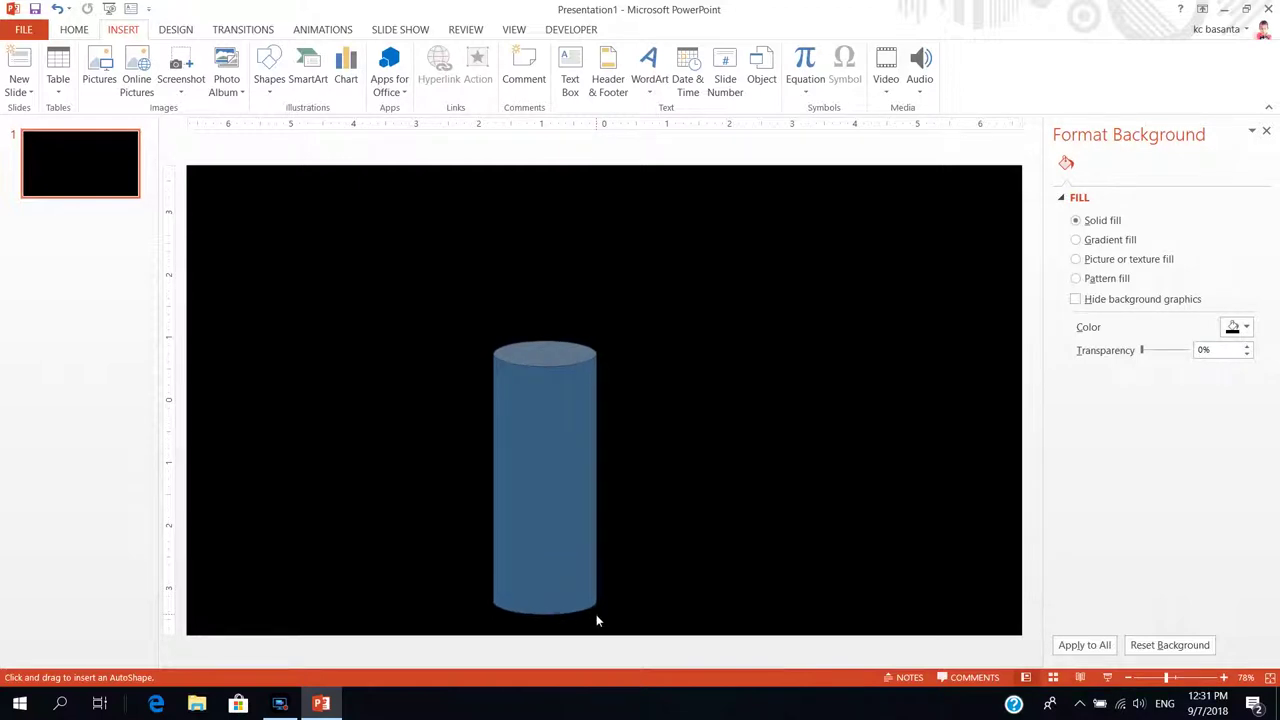
pyautogui.moveTo(574, 475); pyautogui.dragTo(581, 480)
# - Give the cylinder no outline and a White, Background 1, Darker 5% fill
pyautogui.rightClick(560, 439)
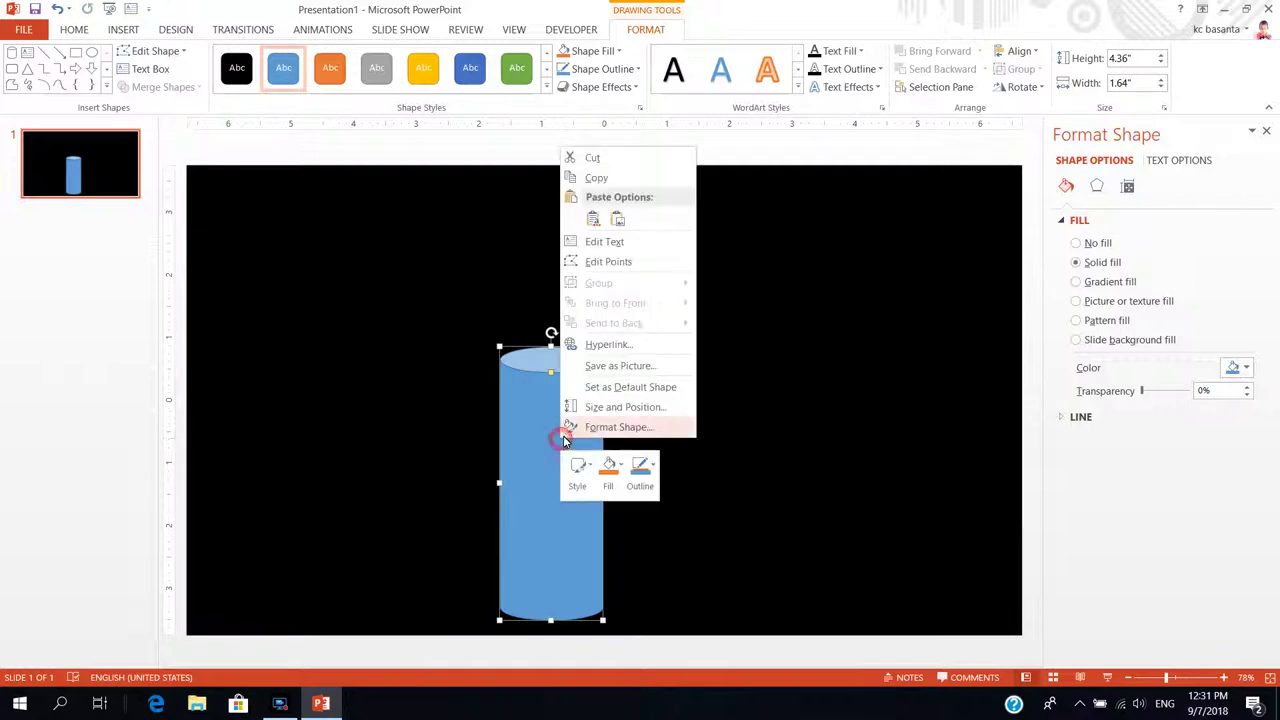
pyautogui.click(643, 480)
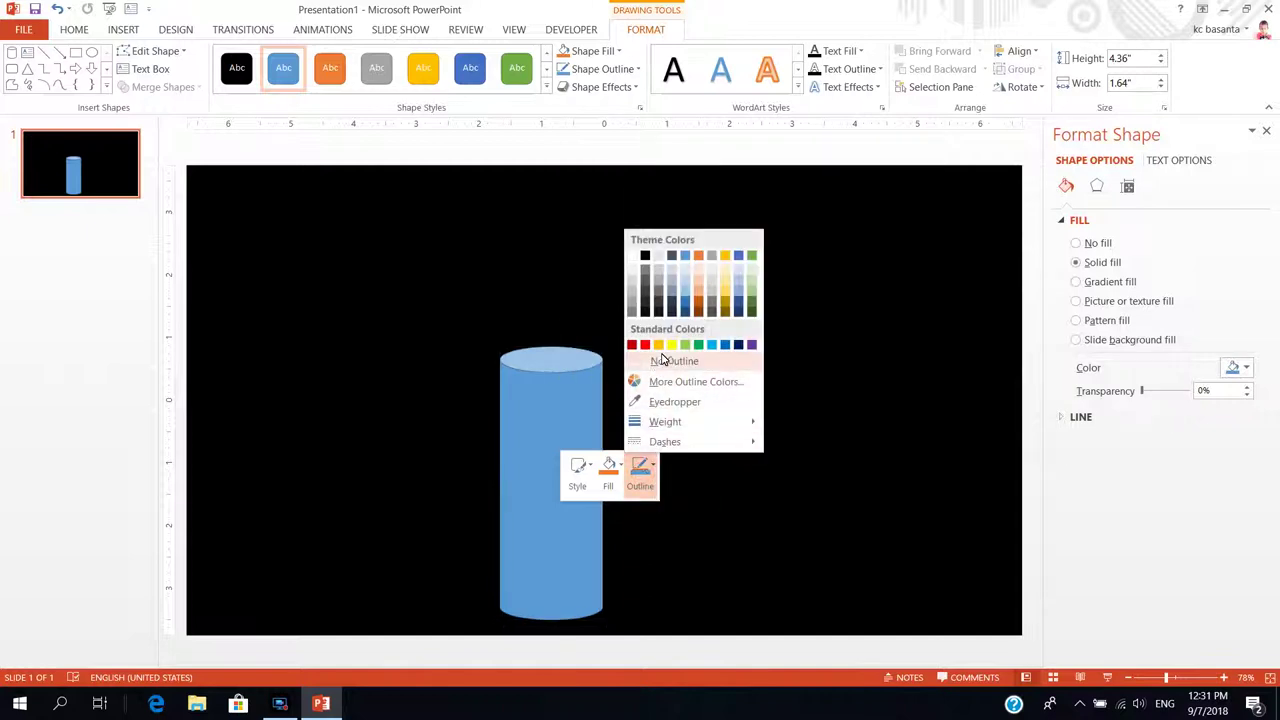
pyautogui.click(661, 362)
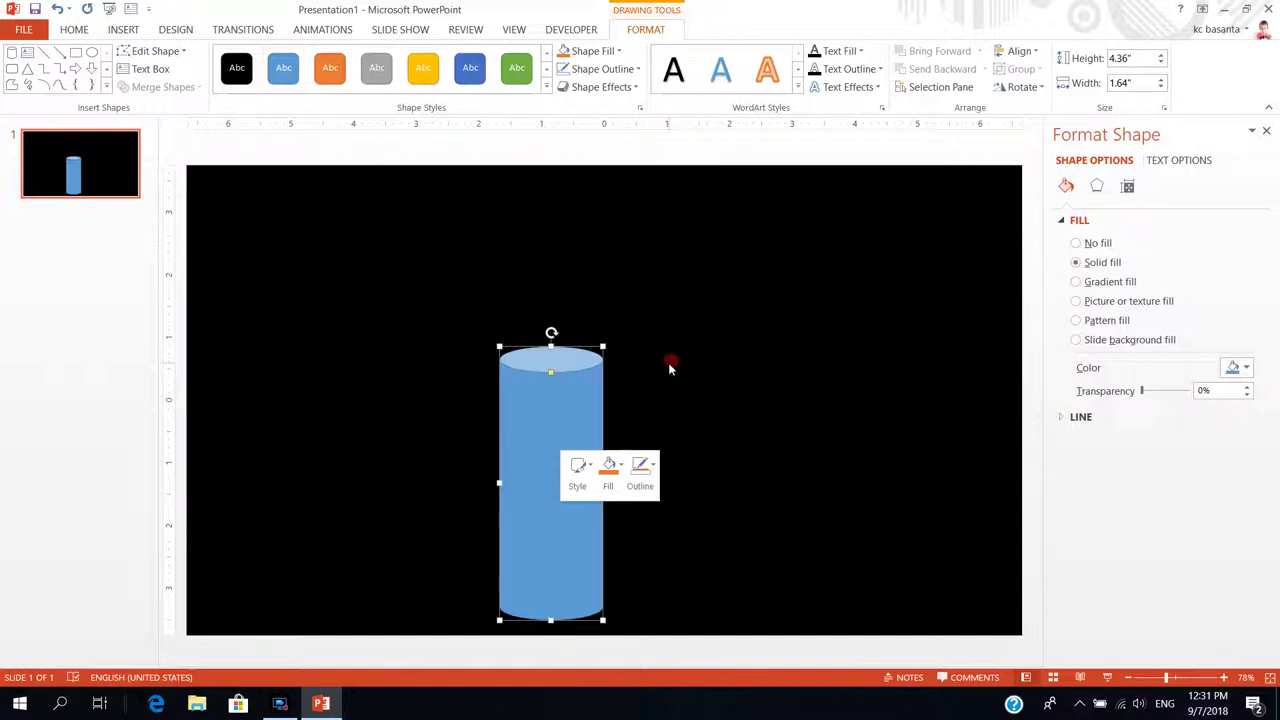
pyautogui.click(610, 478)
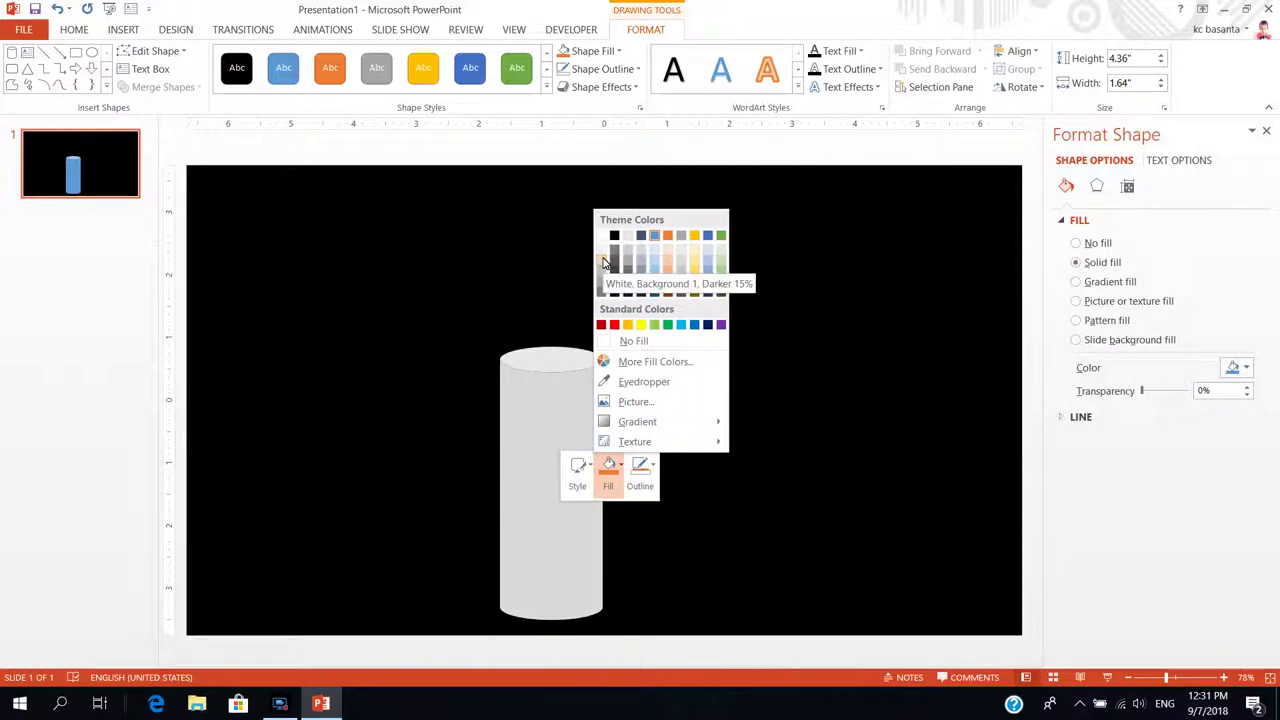
pyautogui.click(604, 260)
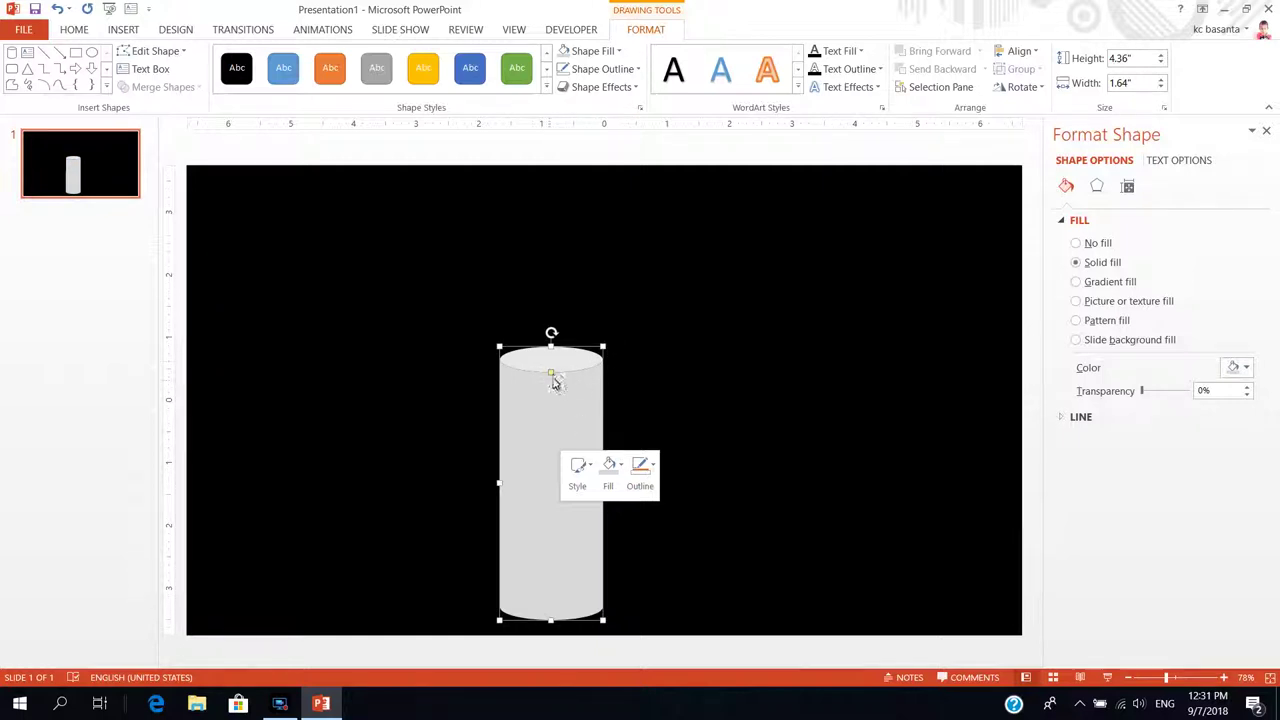
# - Nudge the 4.36" by 1.64" cylinder slightly right to centre it near the bottom
pyautogui.click(640, 355)
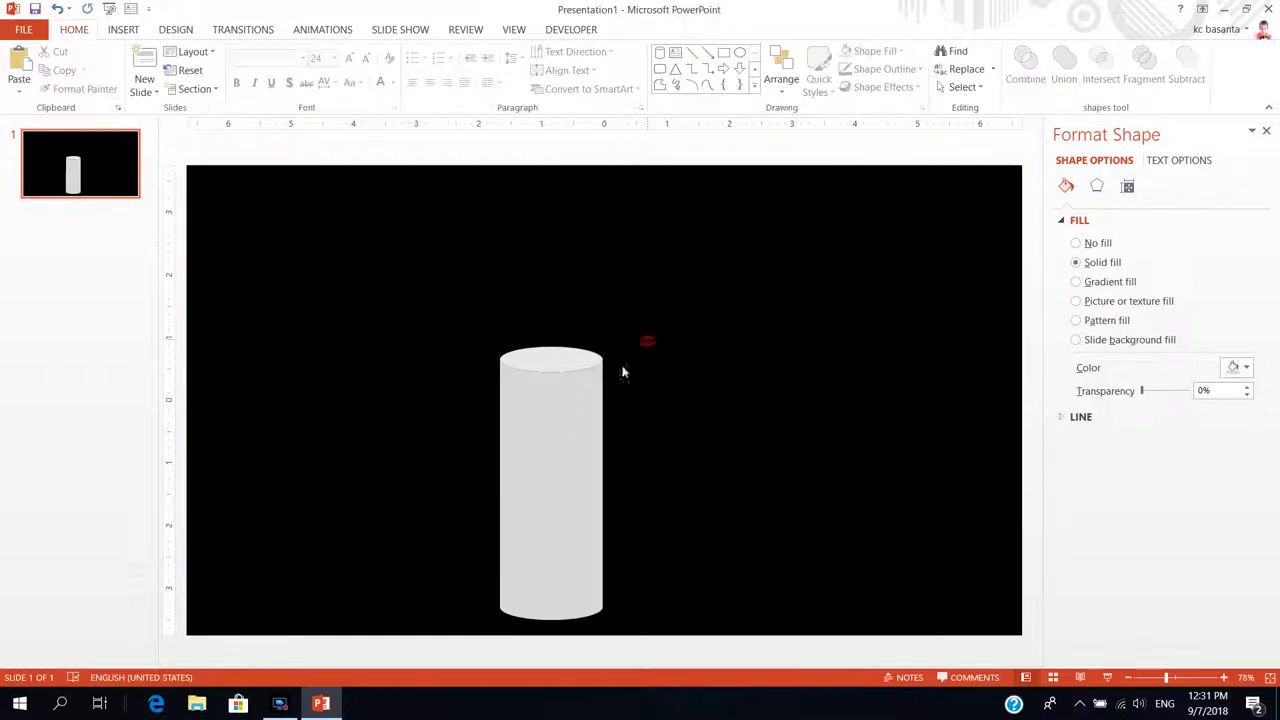
pyautogui.click(556, 443)
pyautogui.moveTo(561, 443); pyautogui.dragTo(537, 449)
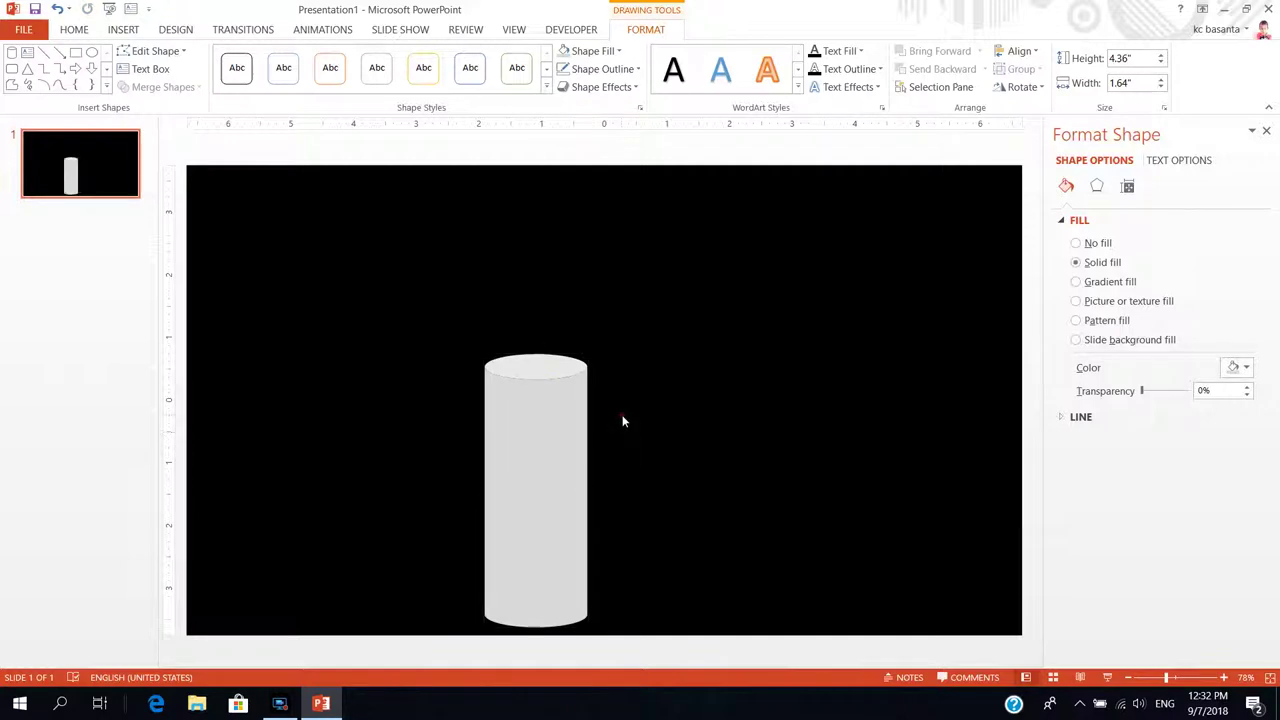
pyautogui.click(620, 418)
pyautogui.click(558, 418)
pyautogui.moveTo(561, 418); pyautogui.dragTo(573, 416)
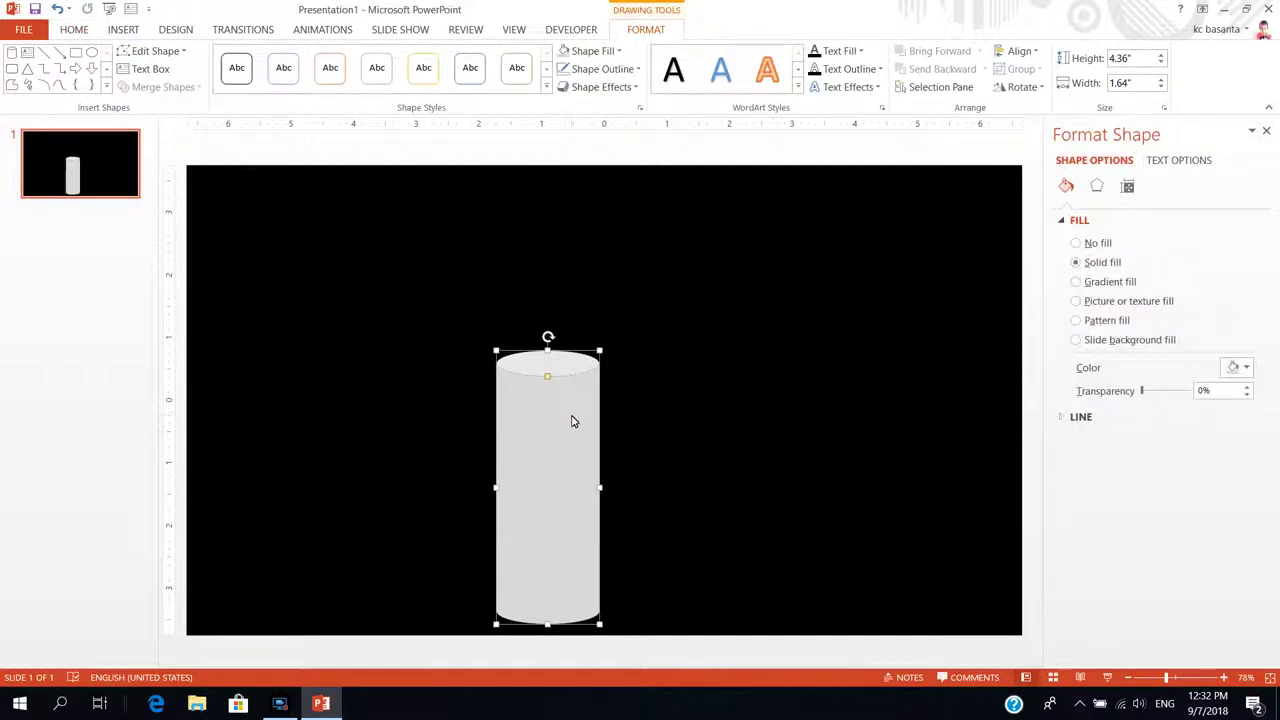
pyautogui.click(125, 32)
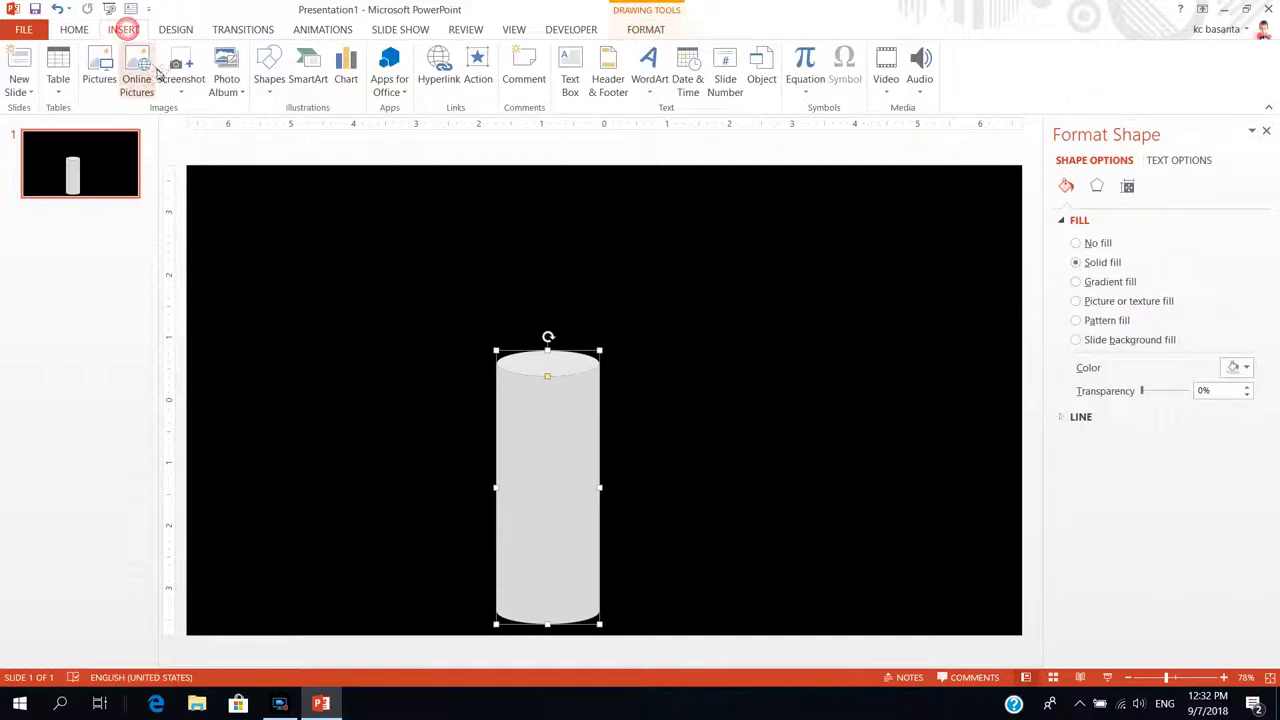
# - Draw a short 0.41" vertical line on the cylinder's top as a wick
pyautogui.click(270, 68)
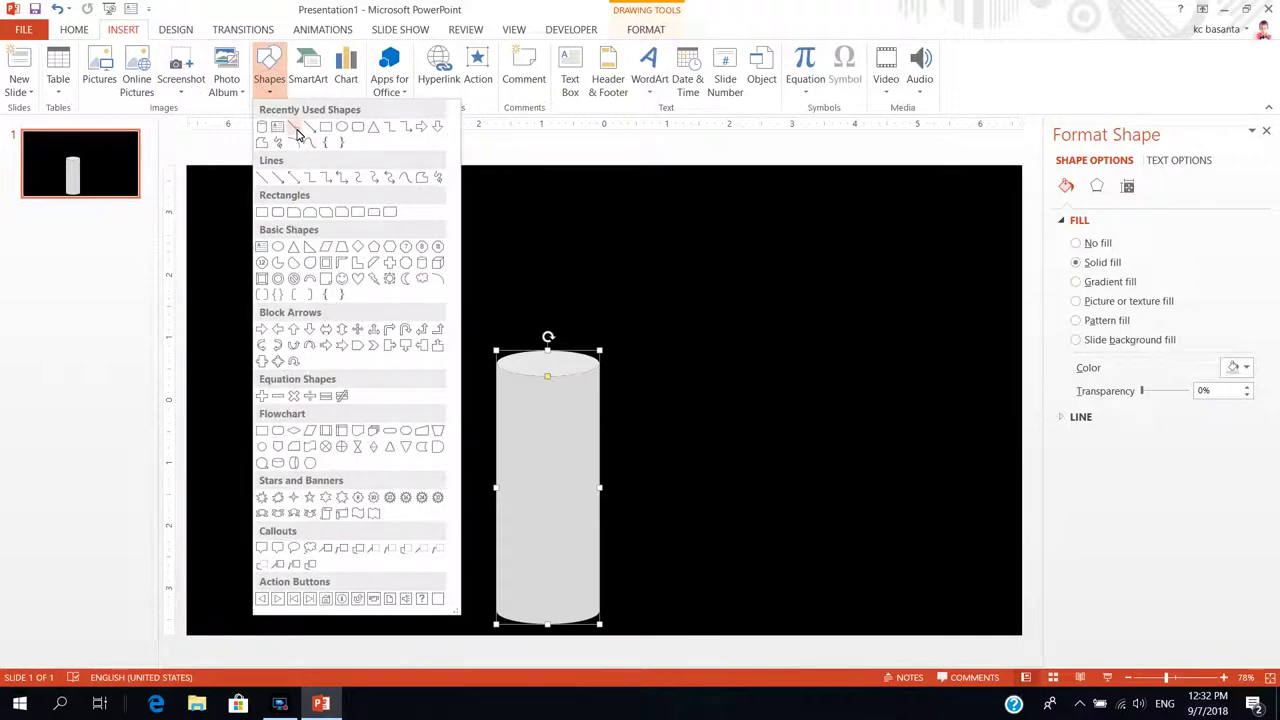
pyautogui.click(296, 138)
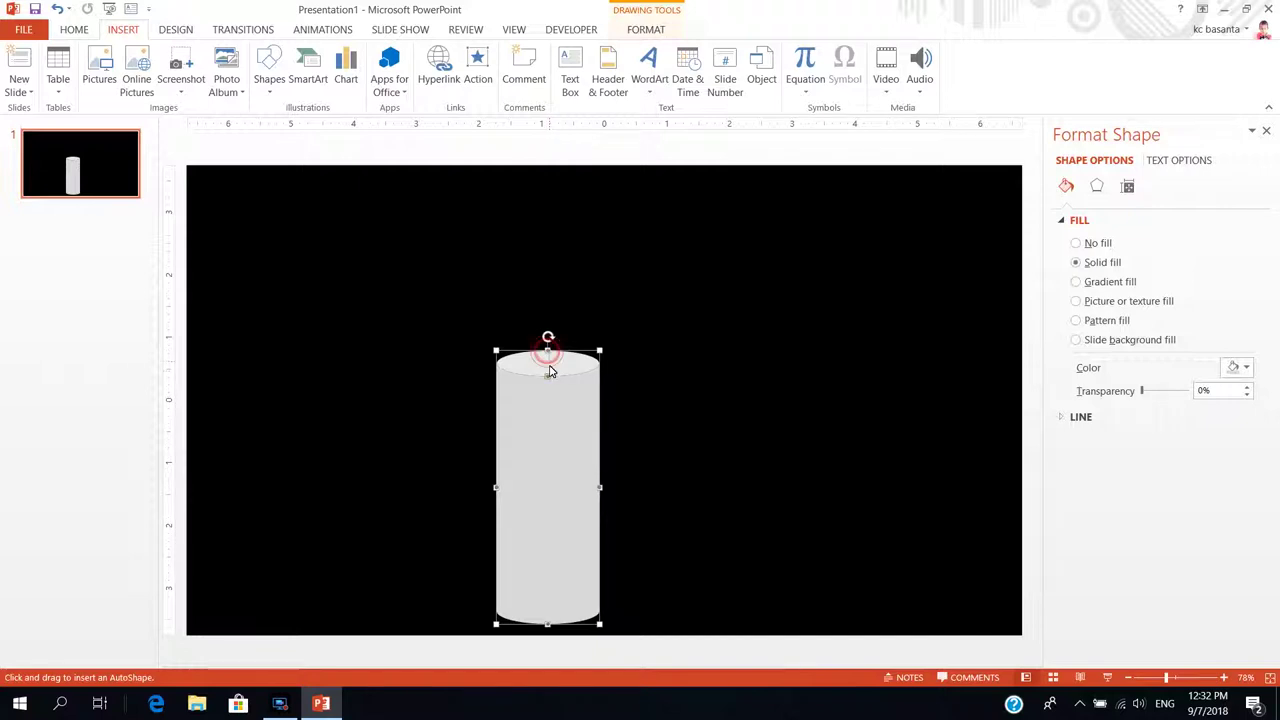
pyautogui.moveTo(548, 351); pyautogui.dragTo(548, 376)
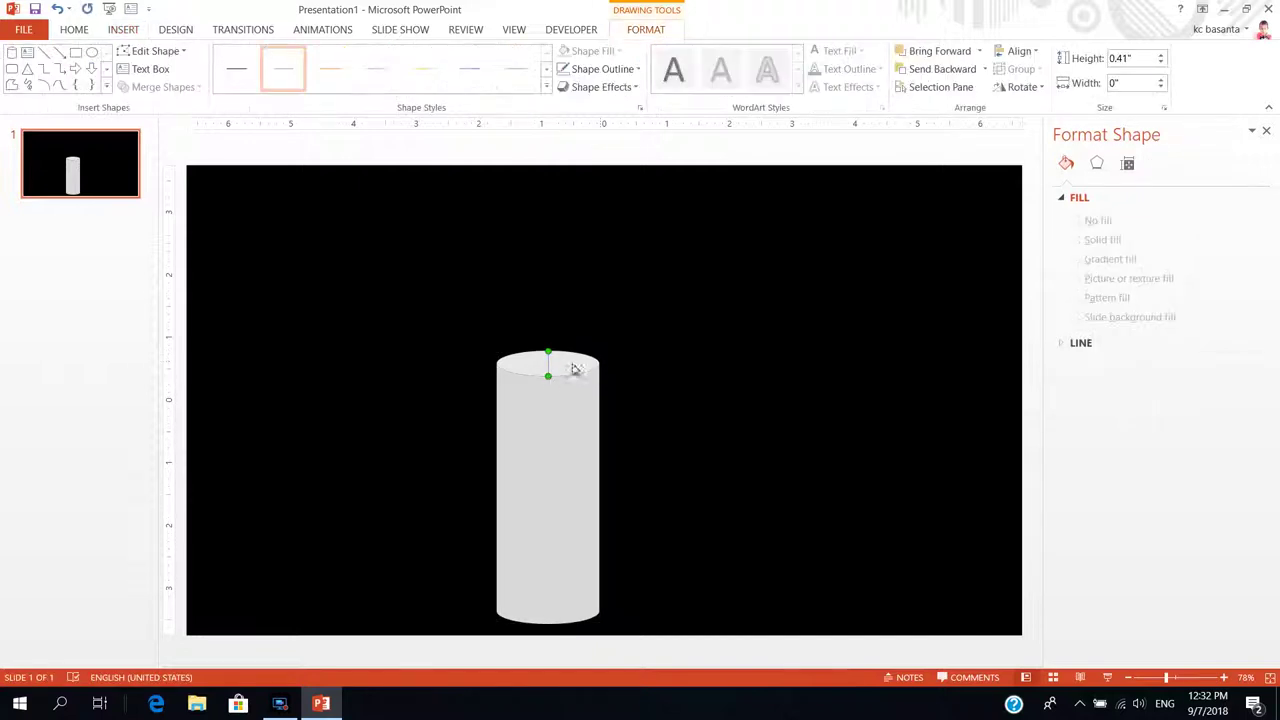
# - Make the wick line 4½ pt thick and colour it black
pyautogui.rightClick(549, 357)
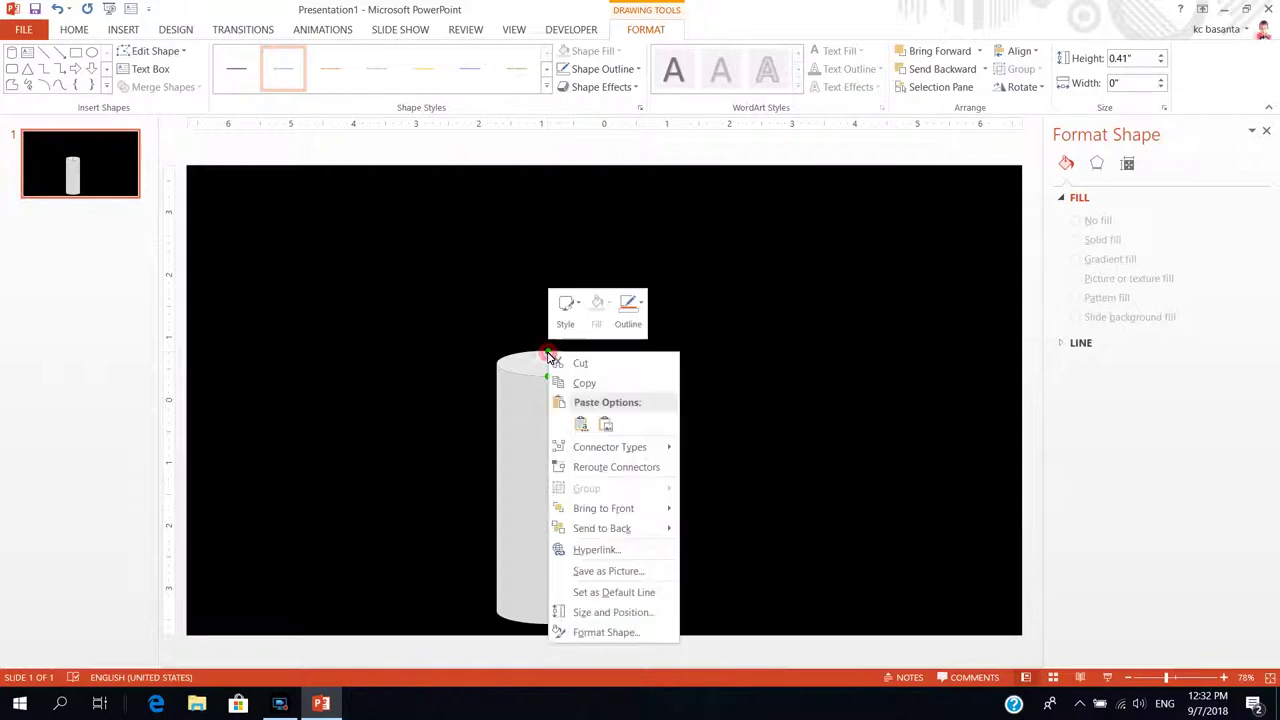
pyautogui.click(629, 318)
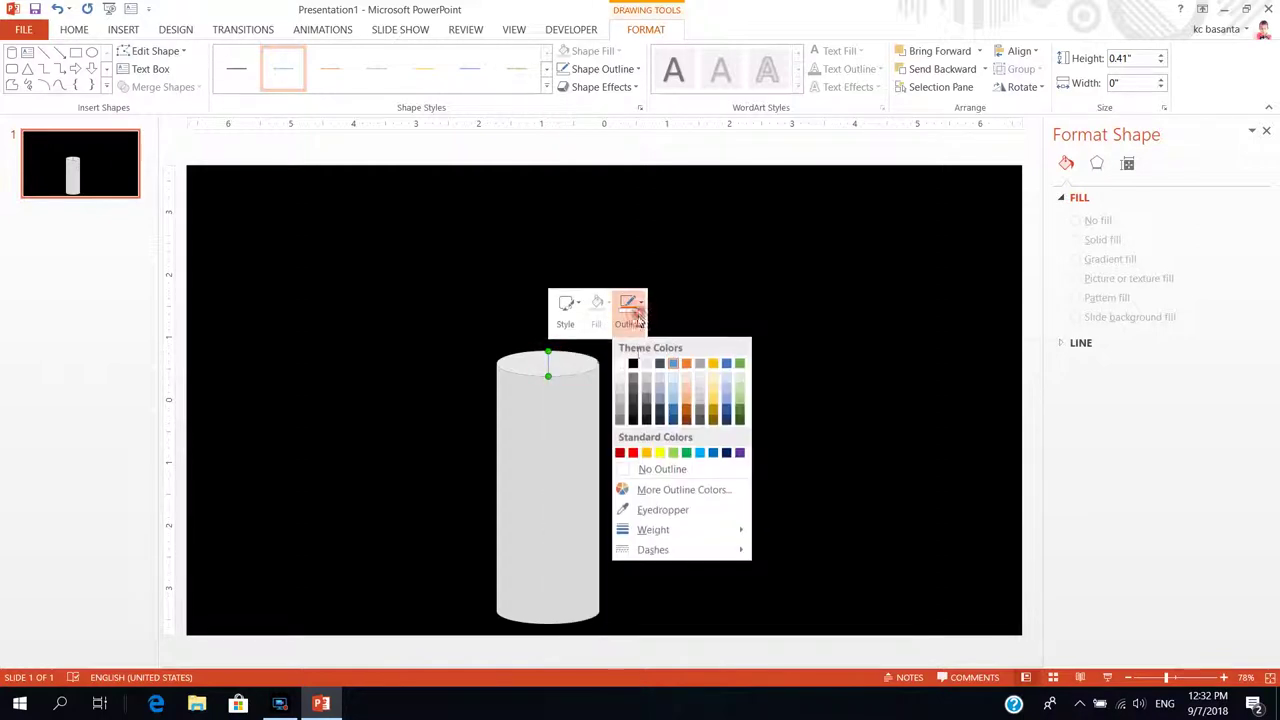
pyautogui.click(667, 532)
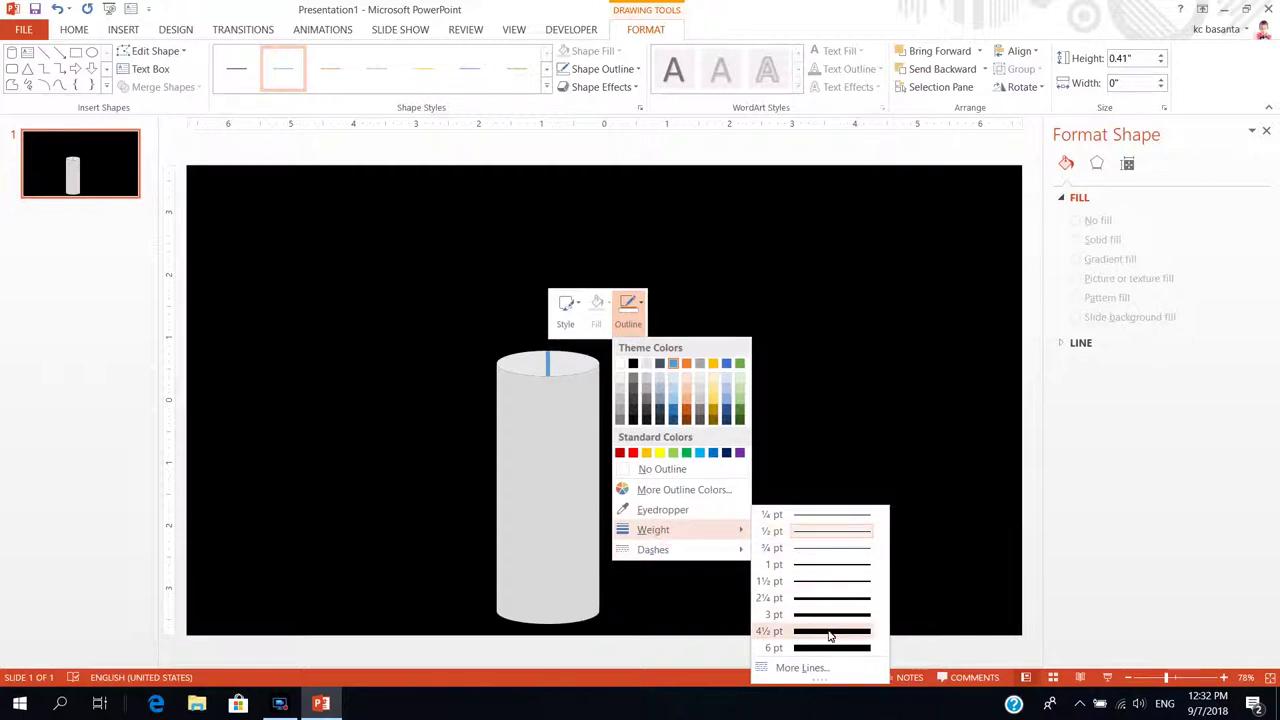
pyautogui.click(829, 633)
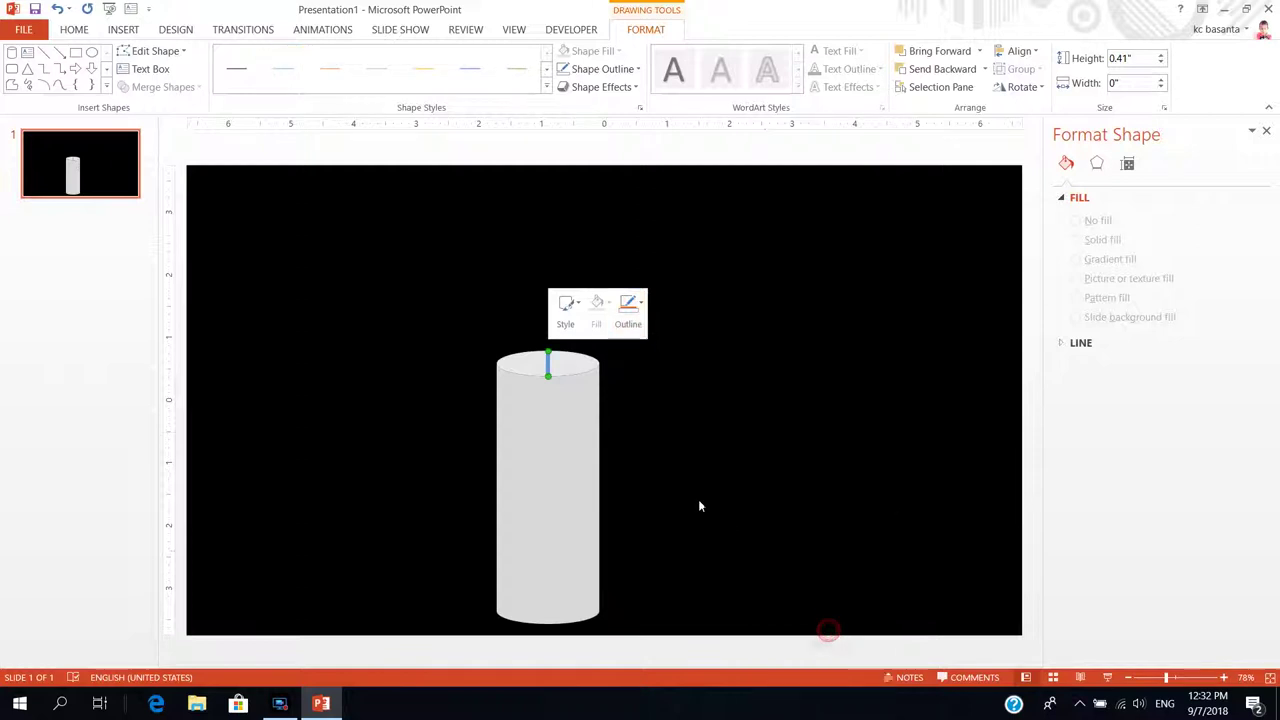
pyautogui.click(640, 318)
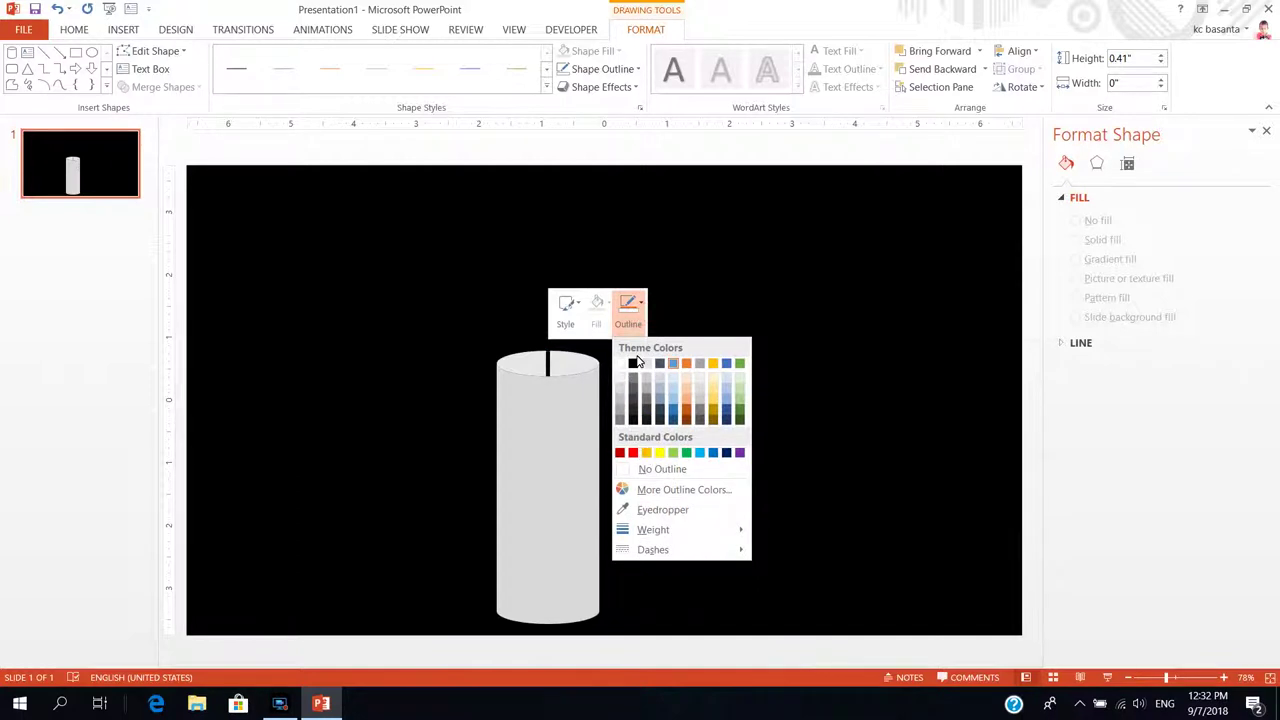
pyautogui.click(636, 366)
pyautogui.click(680, 354)
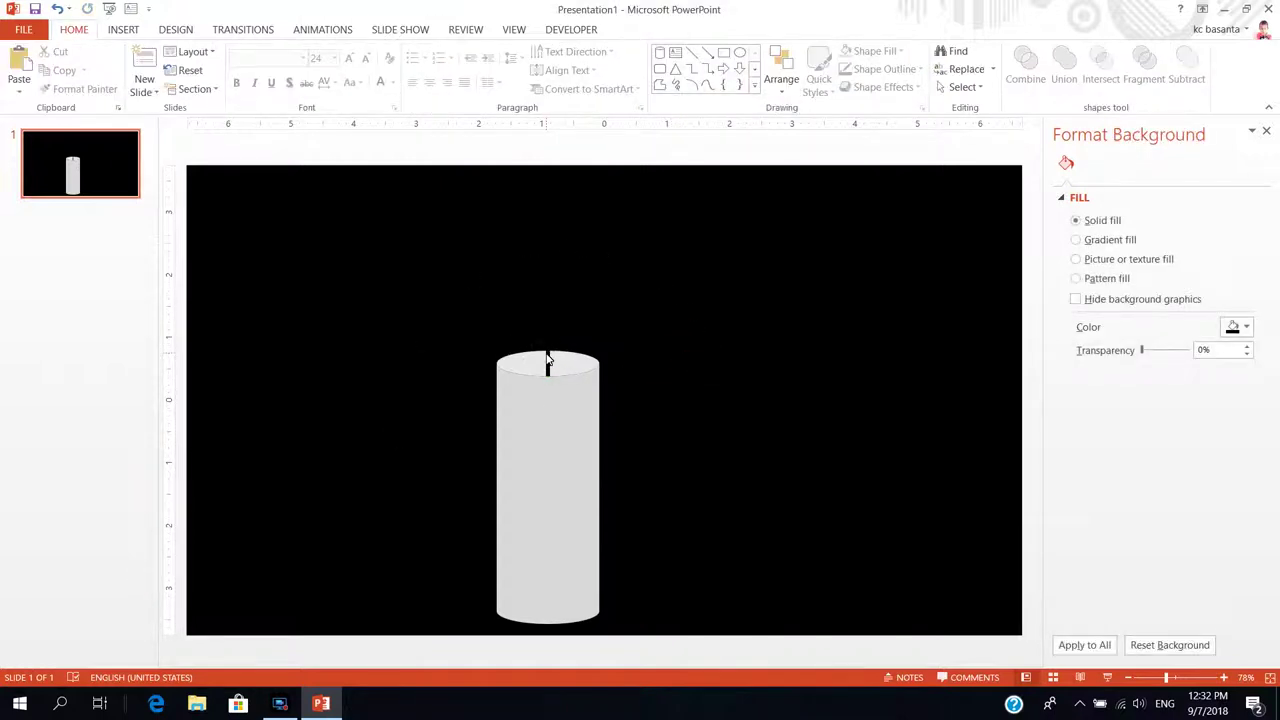
# - Switch the wick to a gradient line with a black first stop and a red 74% stop
pyautogui.click(548, 360)
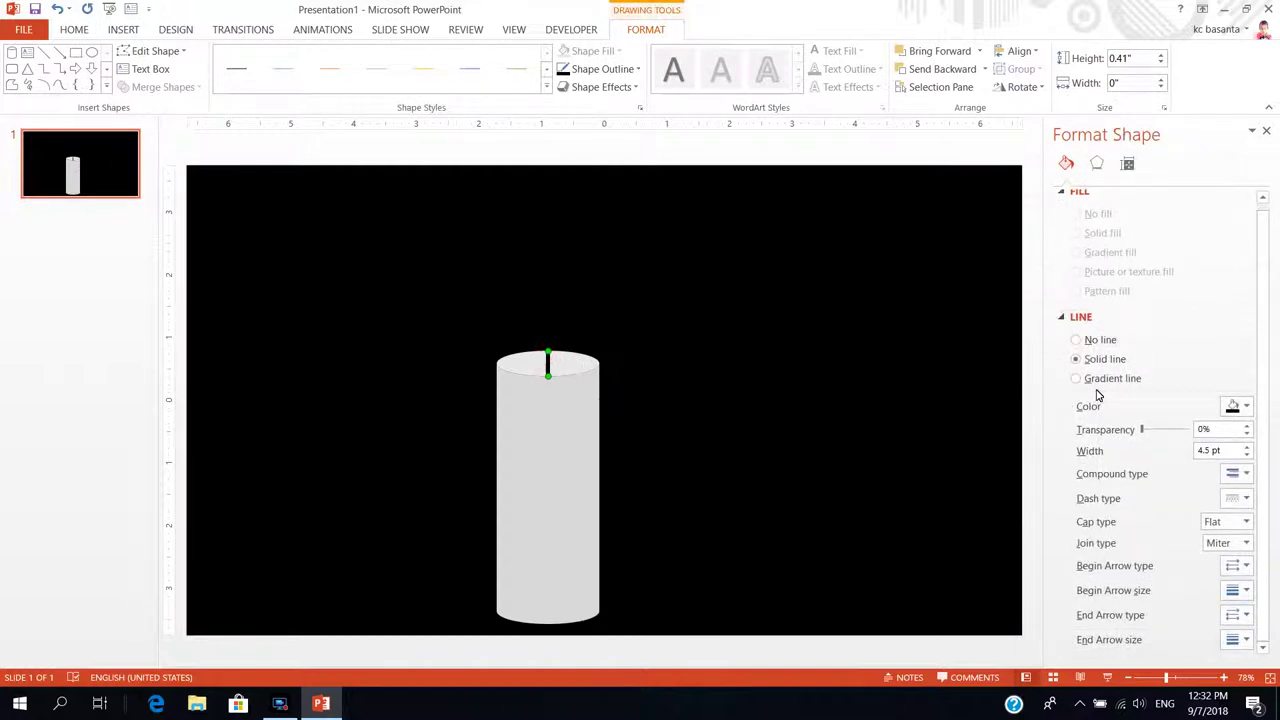
pyautogui.click(1076, 379)
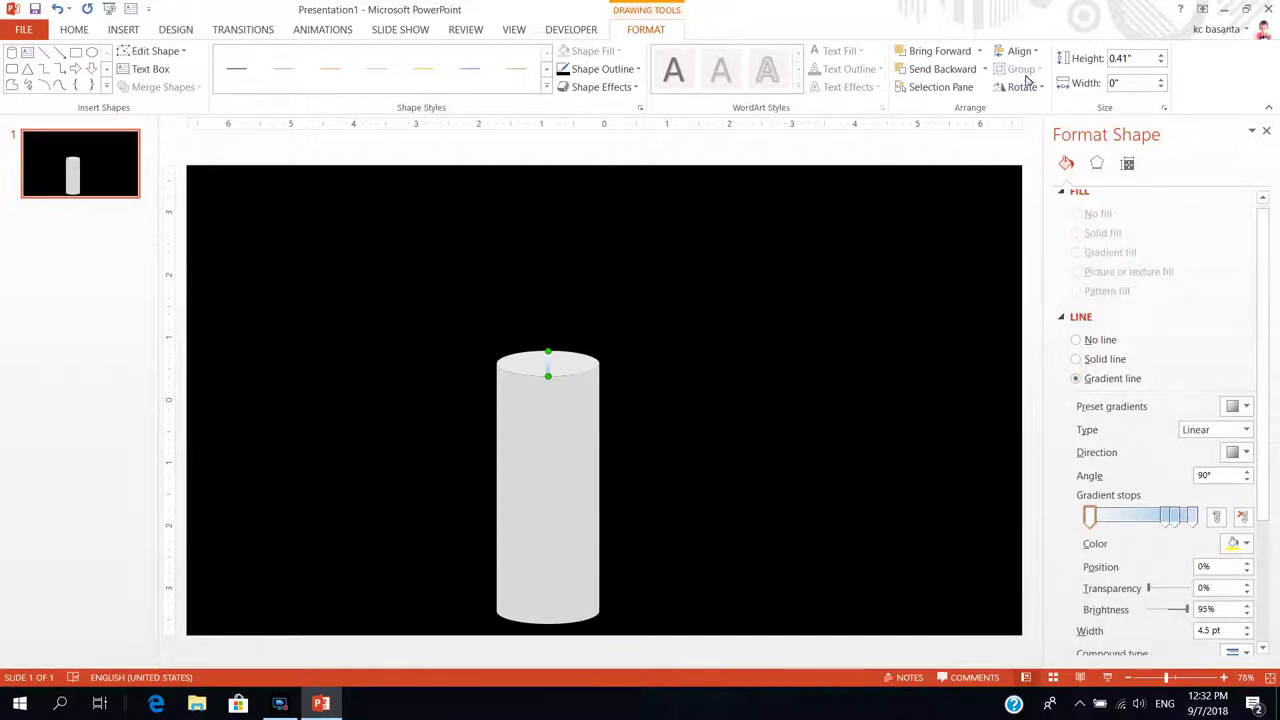
pyautogui.click(1245, 543)
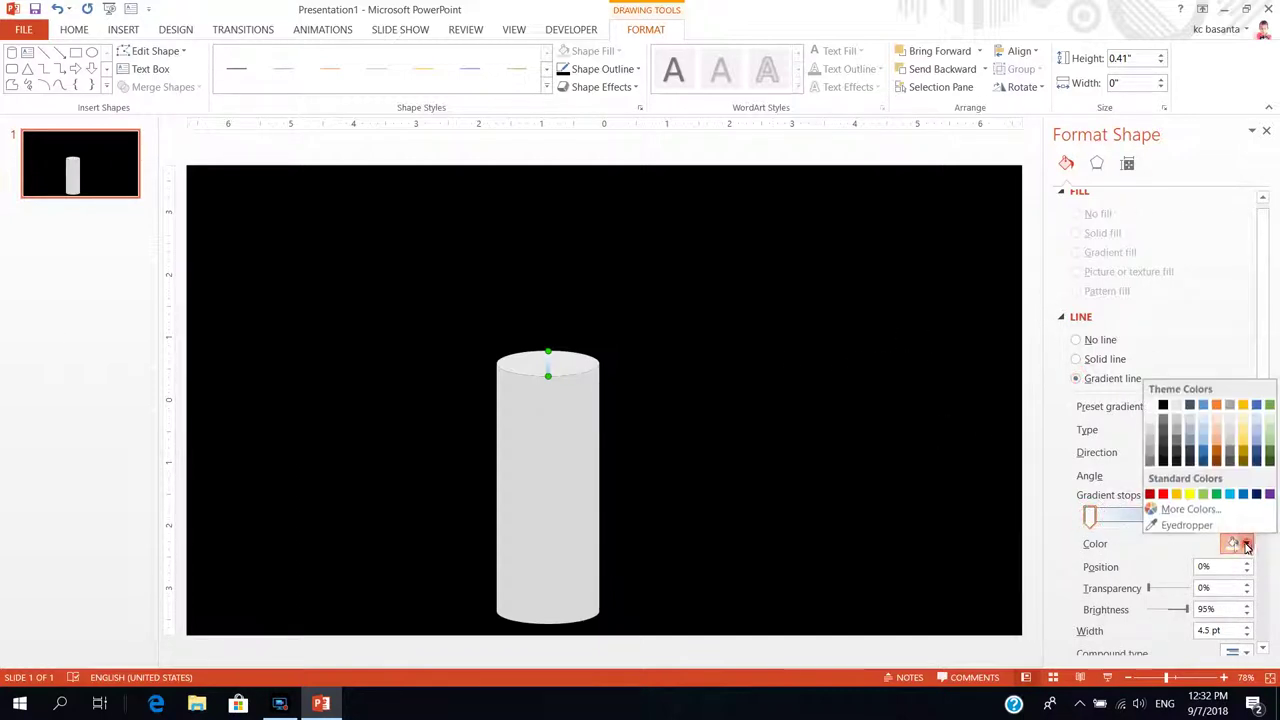
pyautogui.click(1163, 406)
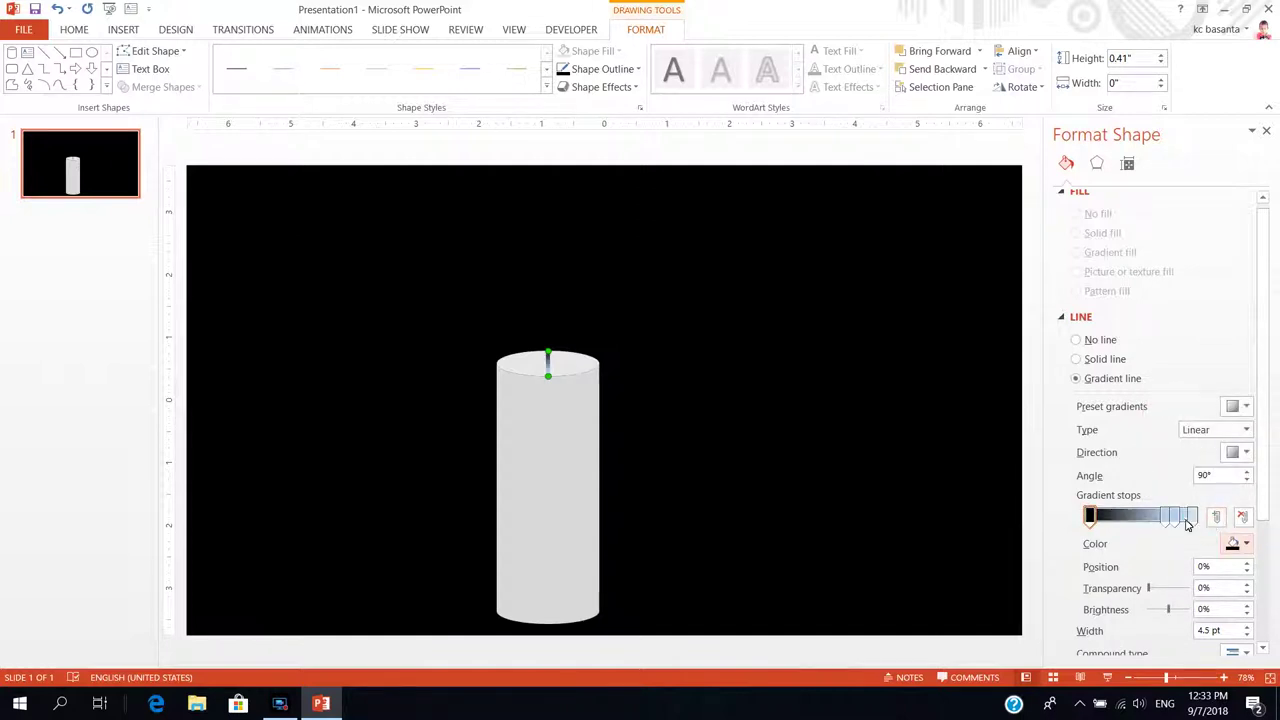
pyautogui.click(1170, 517)
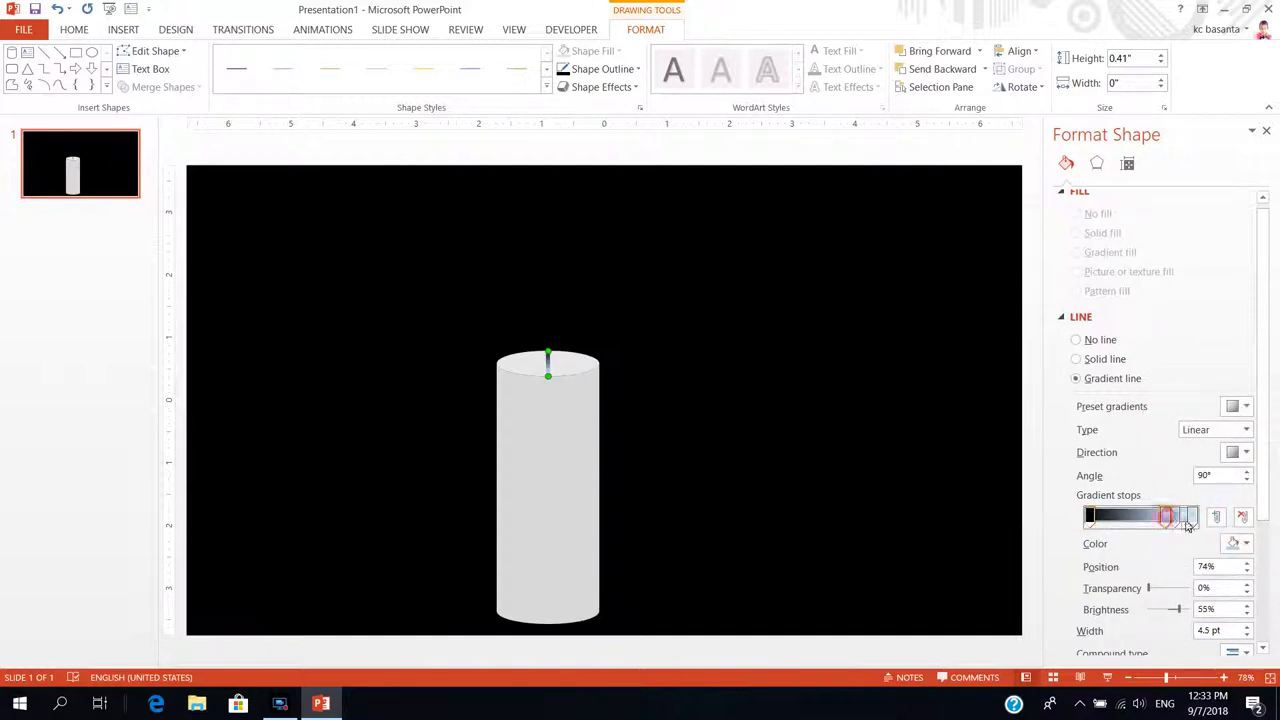
pyautogui.click(1245, 542)
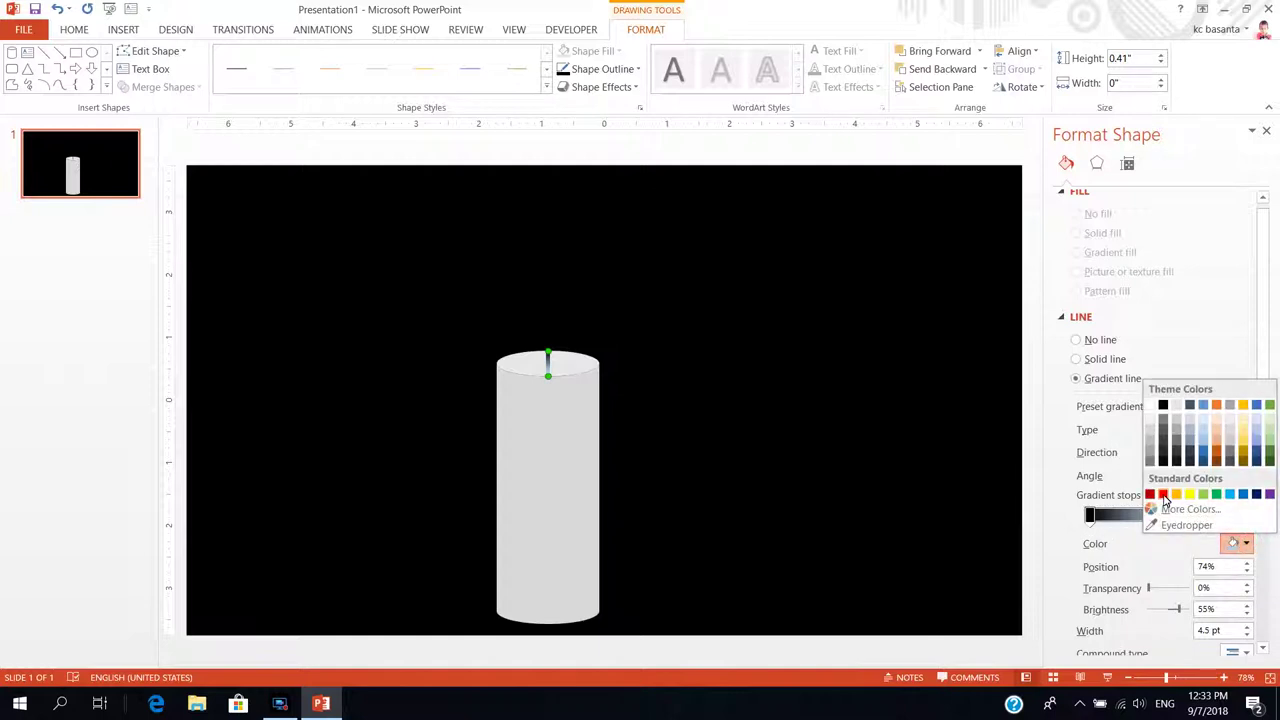
pyautogui.click(1164, 497)
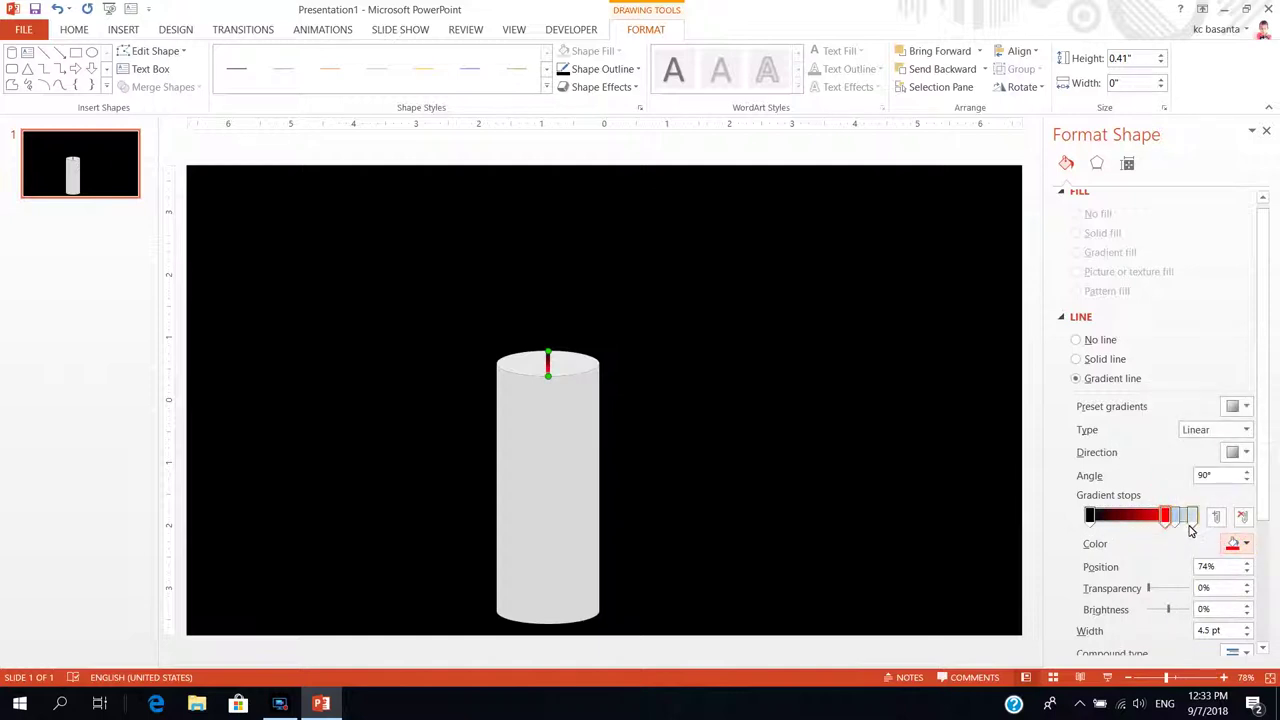
# - Make the 83% gradient stop red and recolour the 100% stop with a theme colour
pyautogui.click(1183, 517)
pyautogui.click(1245, 543)
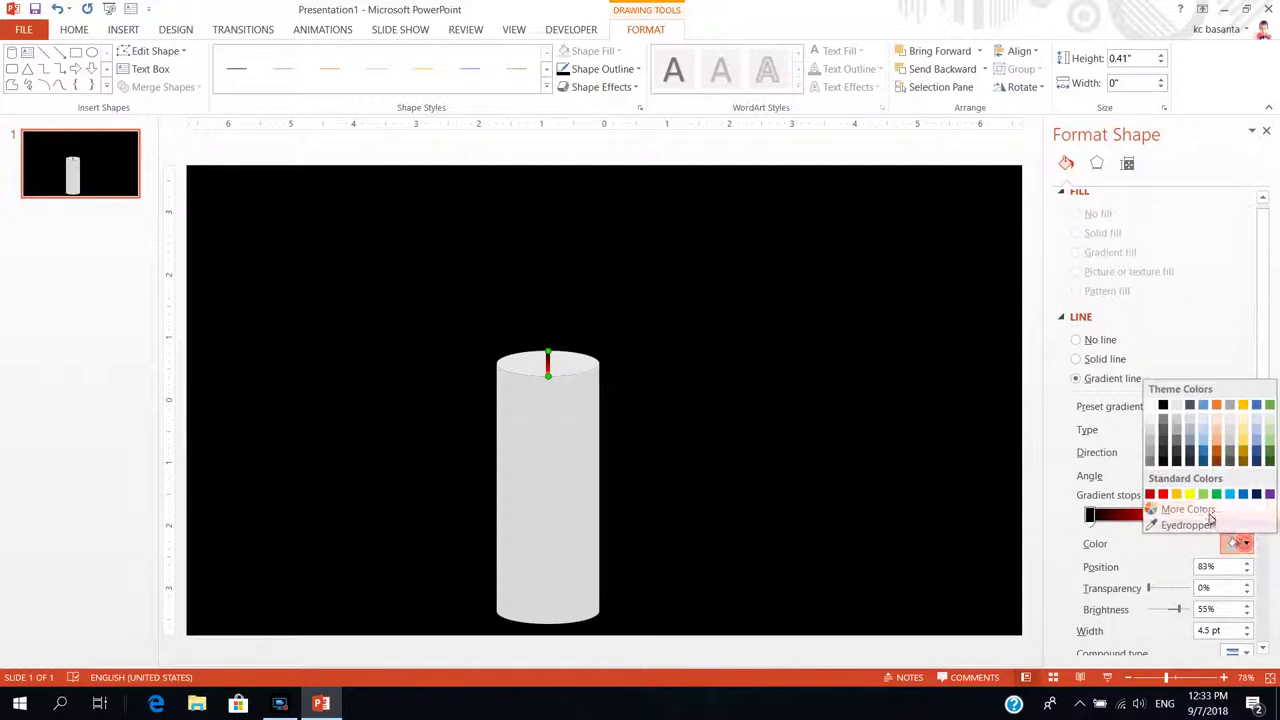
pyautogui.click(1163, 494)
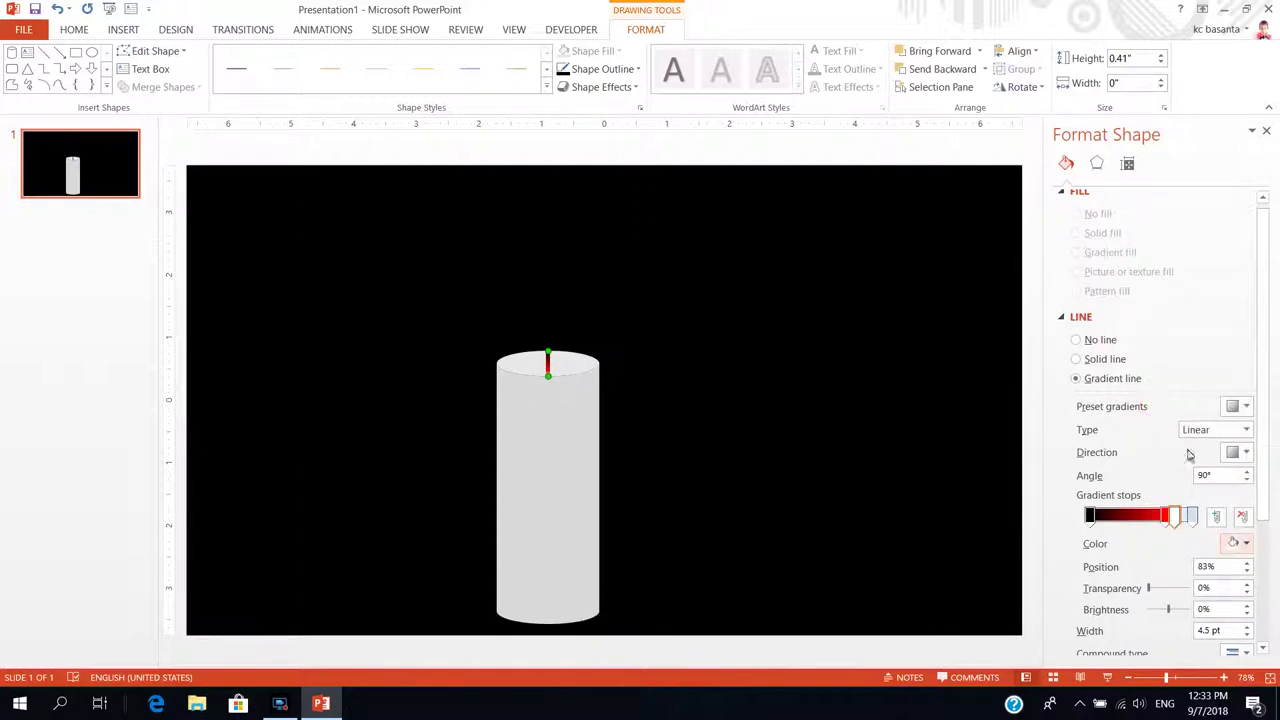
pyautogui.click(1191, 515)
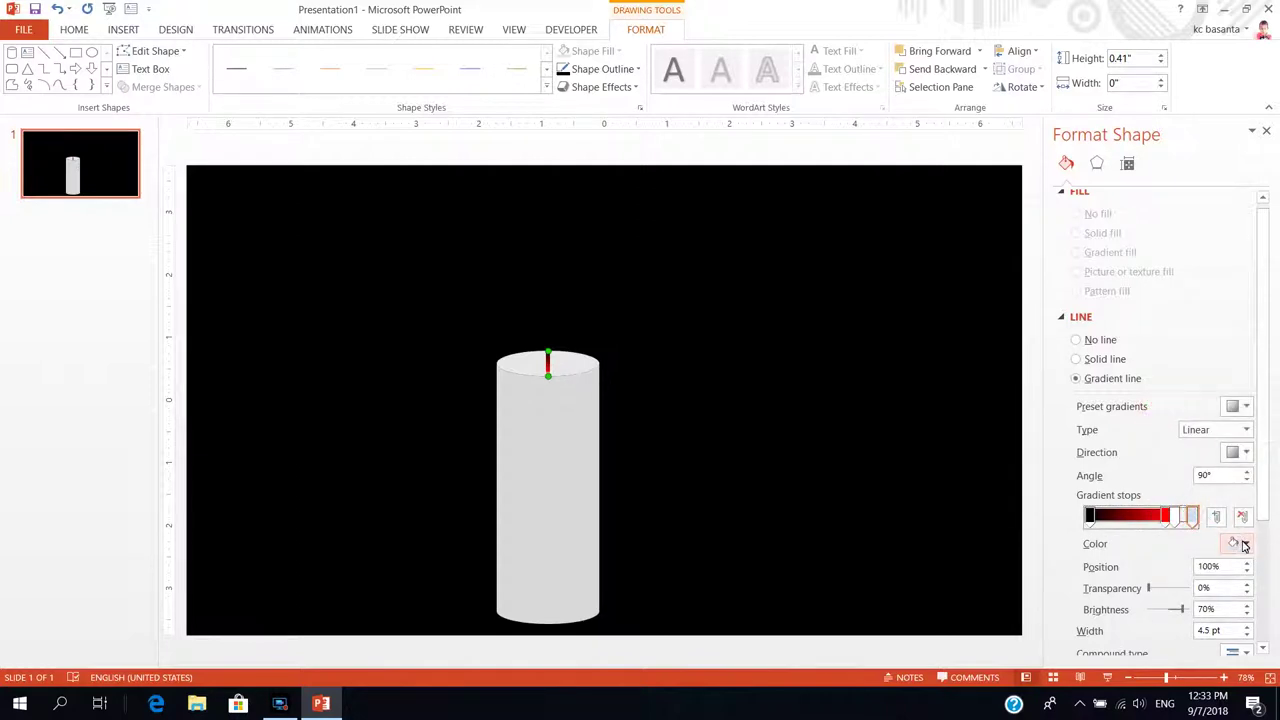
pyautogui.click(1245, 543)
pyautogui.click(1153, 405)
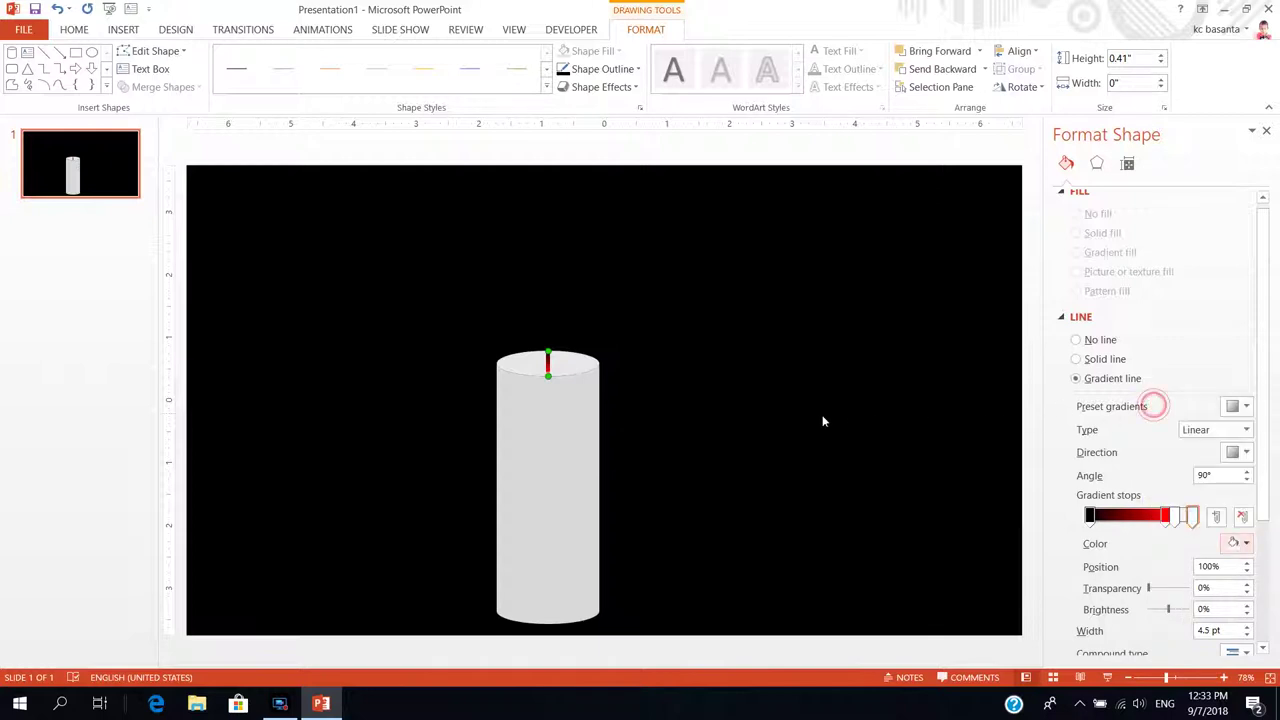
pyautogui.click(740, 403)
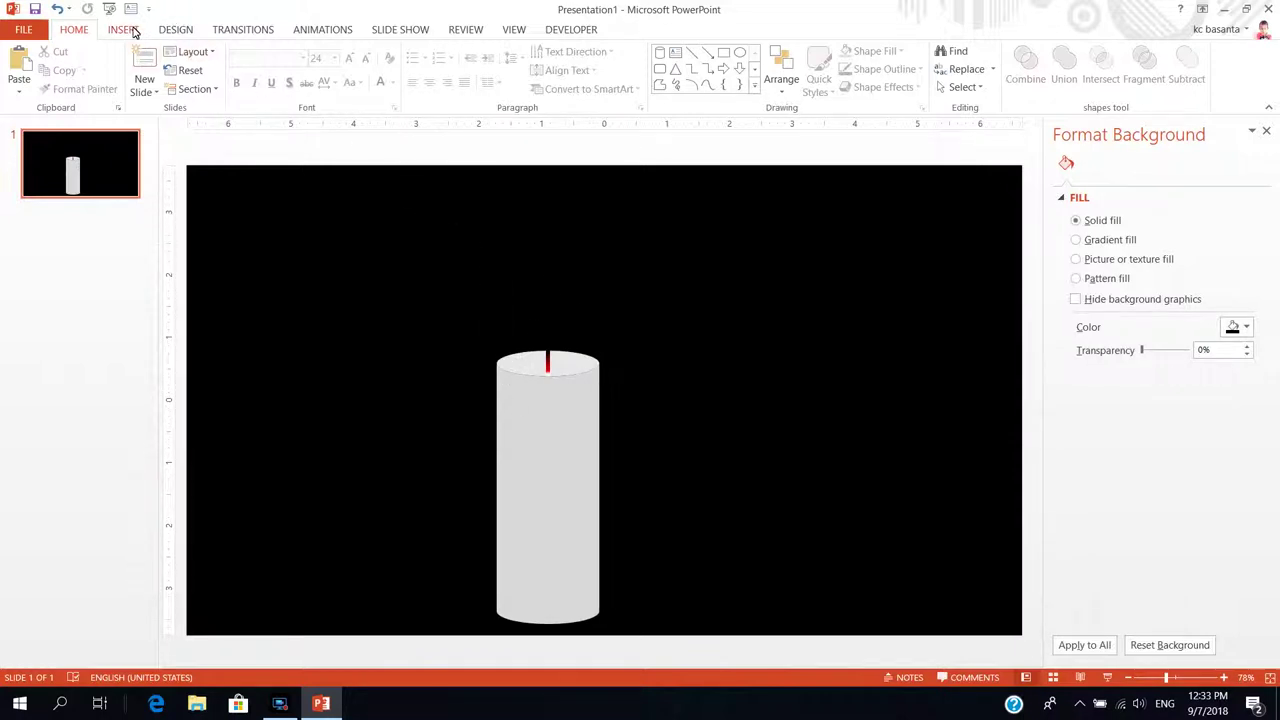
# - Draw a 0.41"-high oval over the candle top, widened to fit the cylinder
pyautogui.click(124, 29)
pyautogui.click(268, 72)
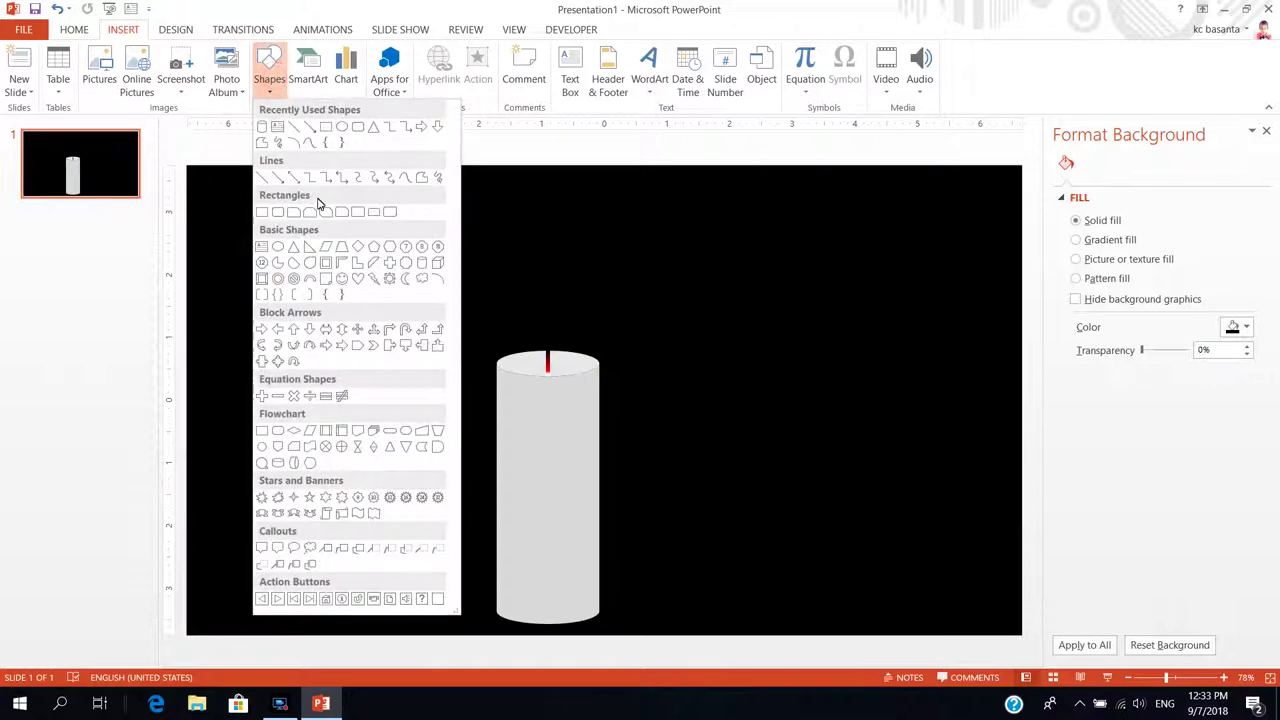
pyautogui.click(341, 127)
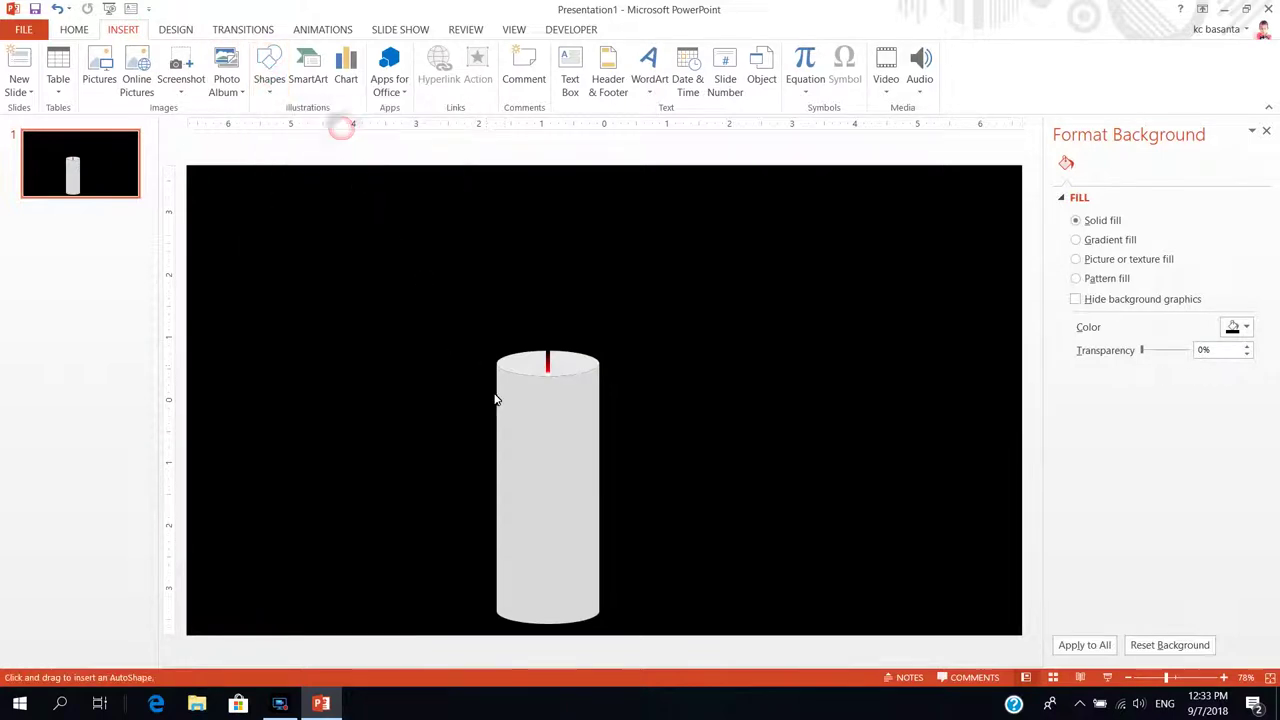
pyautogui.moveTo(503, 364); pyautogui.dragTo(590, 376)
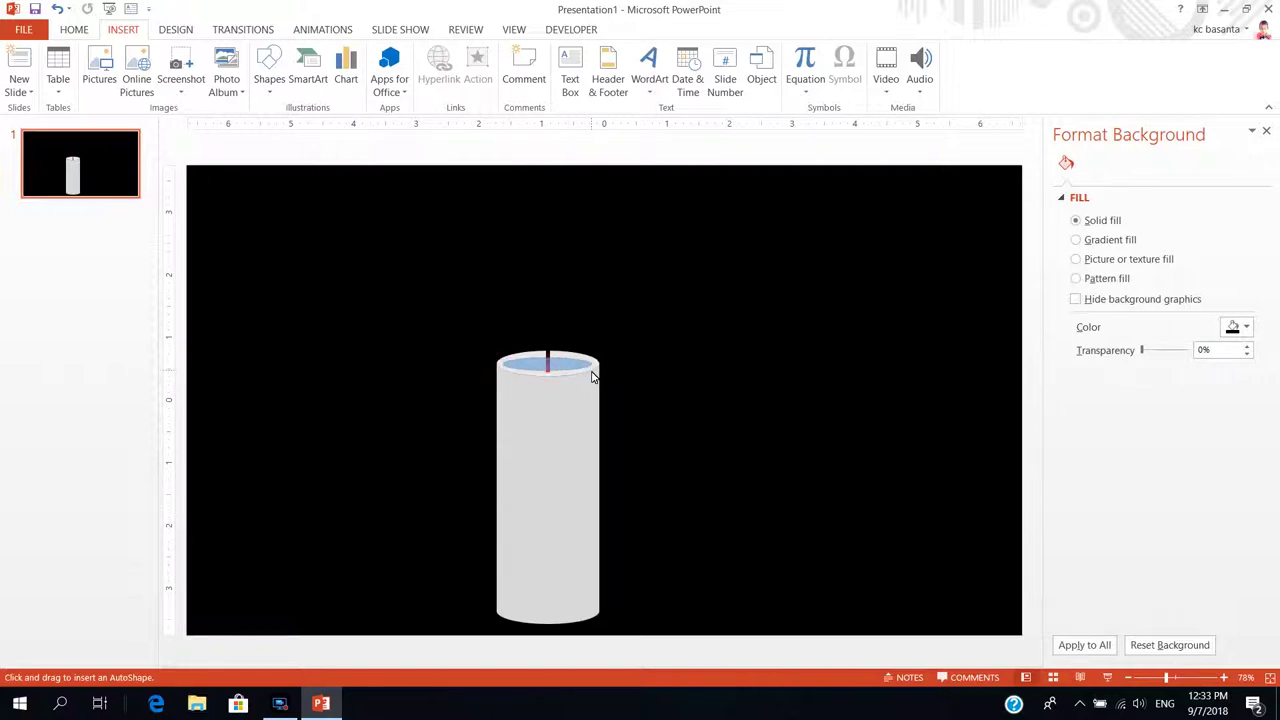
pyautogui.moveTo(590, 376); pyautogui.dragTo(597, 378)
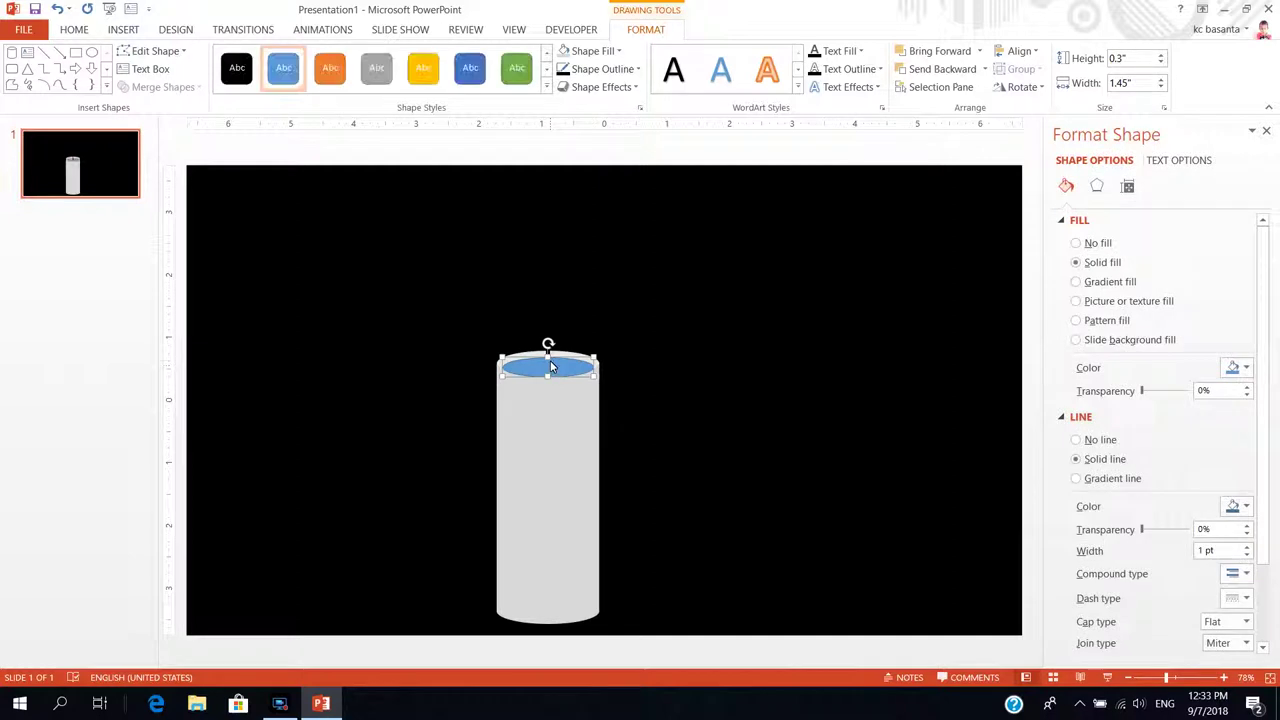
pyautogui.moveTo(548, 358); pyautogui.dragTo(600, 368)
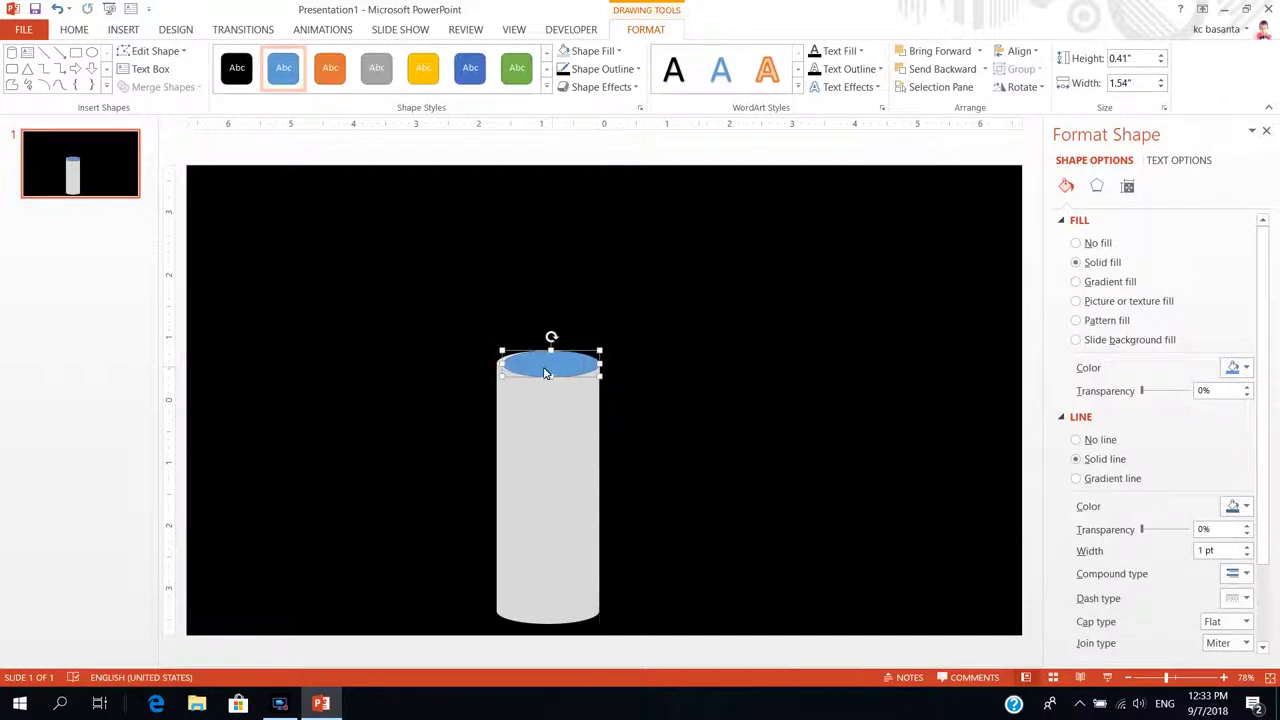
pyautogui.moveTo(498, 368); pyautogui.dragTo(501, 371)
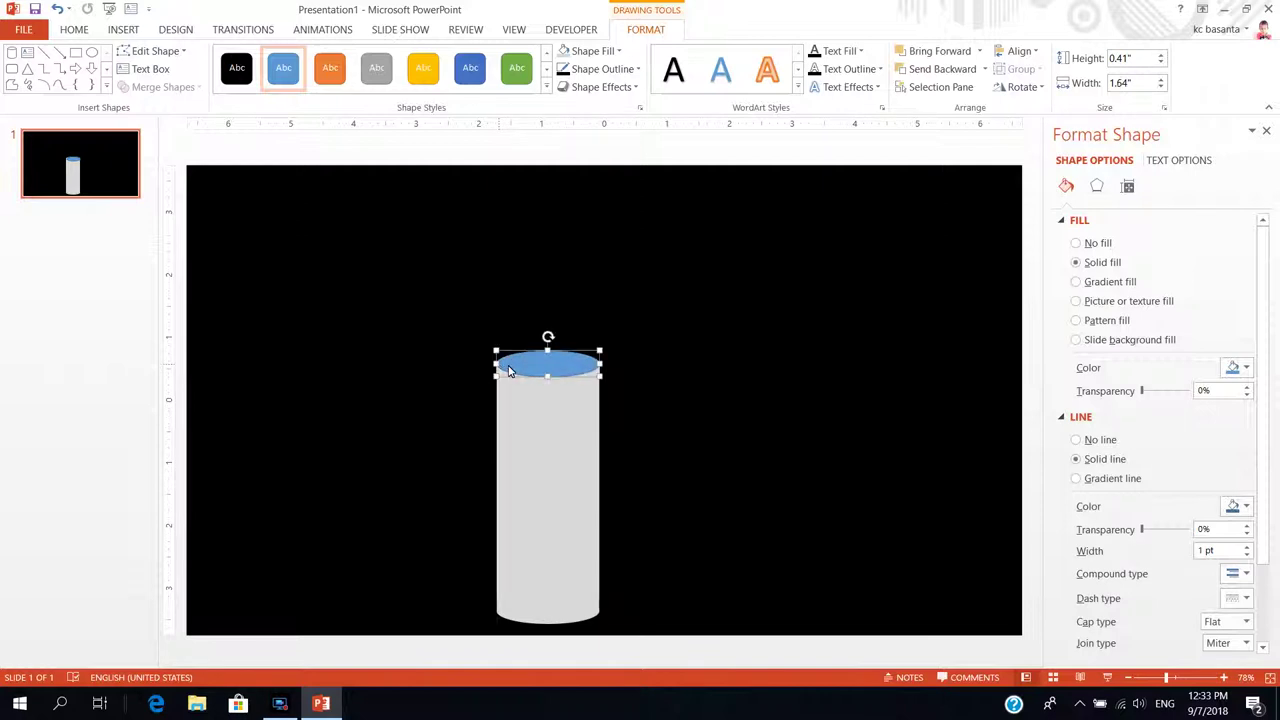
pyautogui.click(696, 390)
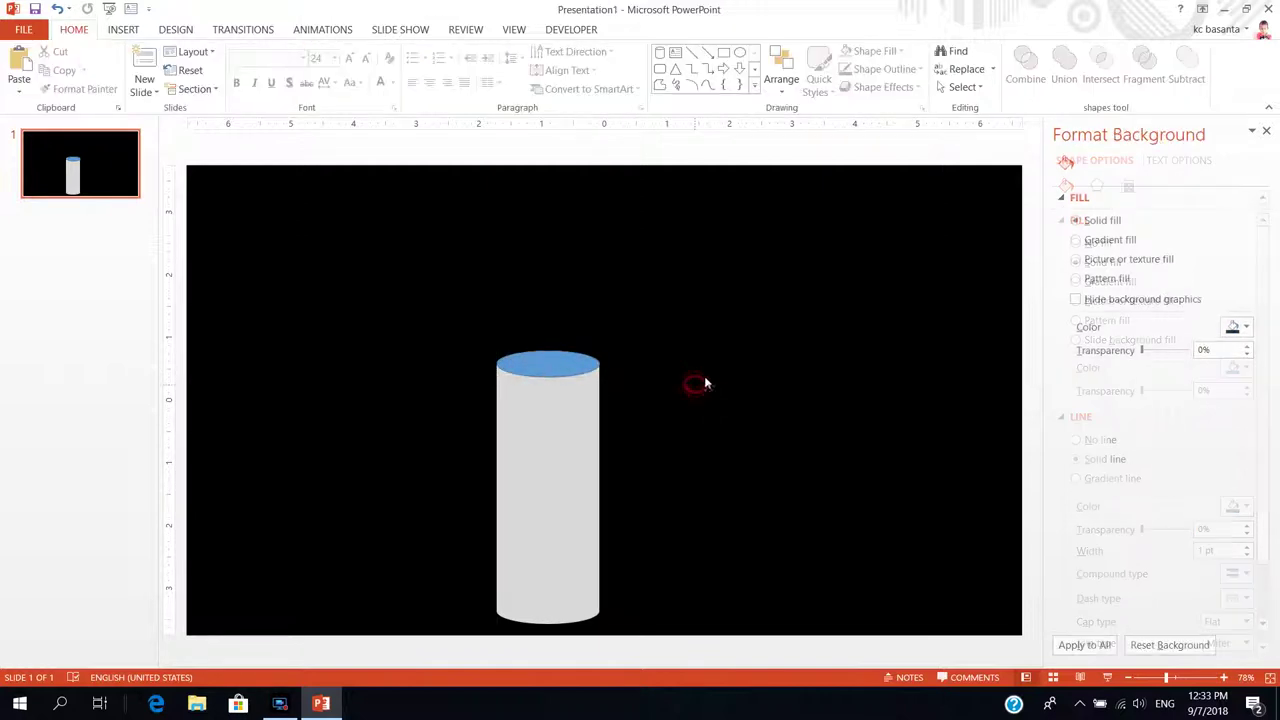
# - Fill the candle-top oval light grey and remove its outline
pyautogui.click(549, 366)
pyautogui.rightClick(549, 362)
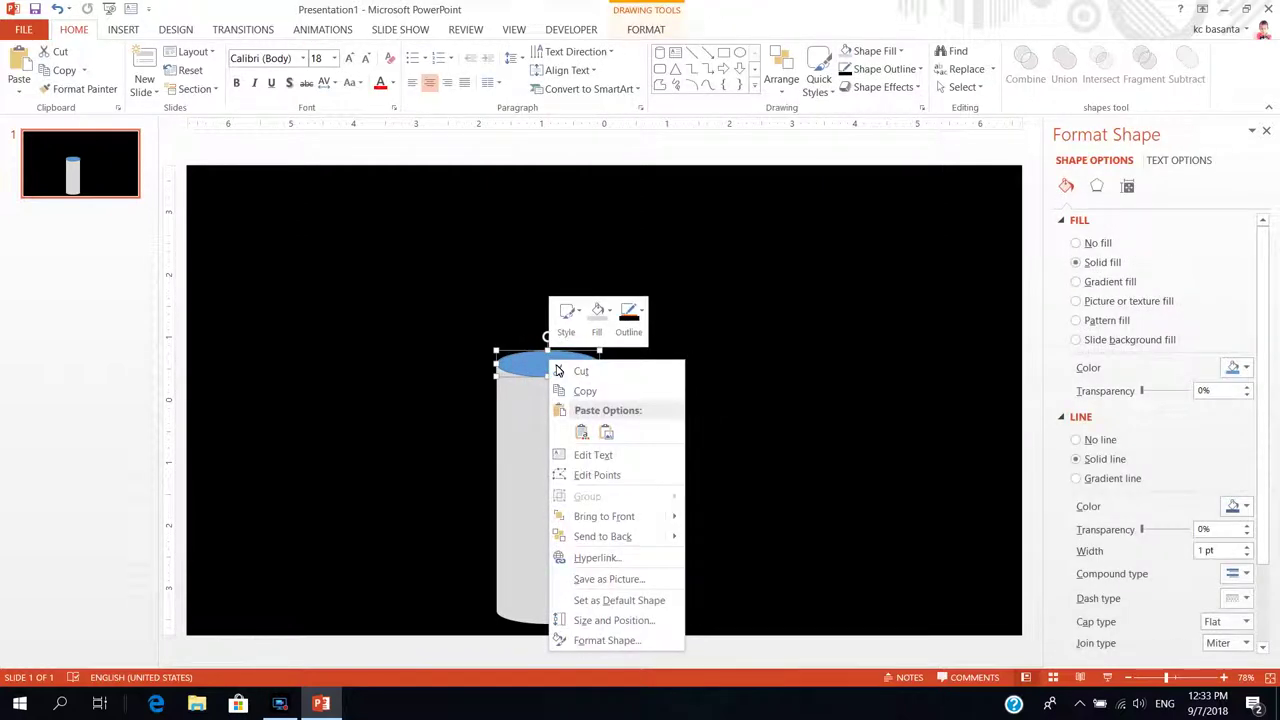
pyautogui.click(597, 318)
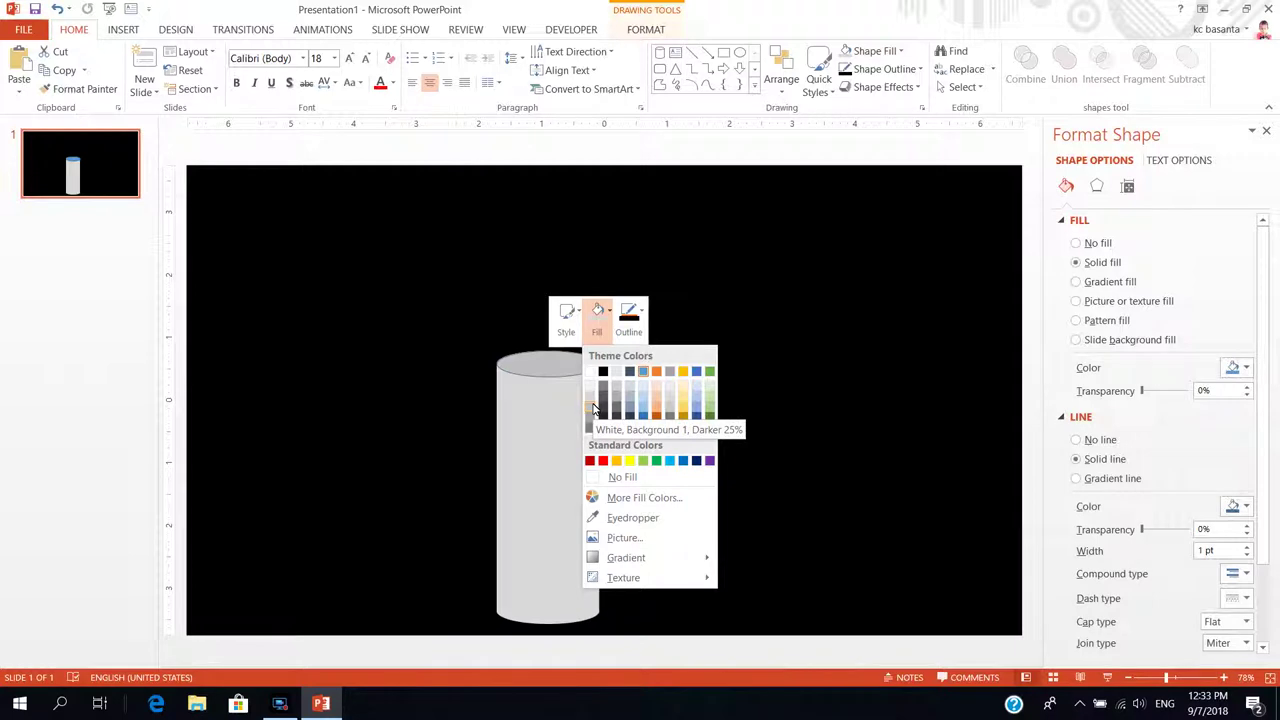
pyautogui.click(591, 408)
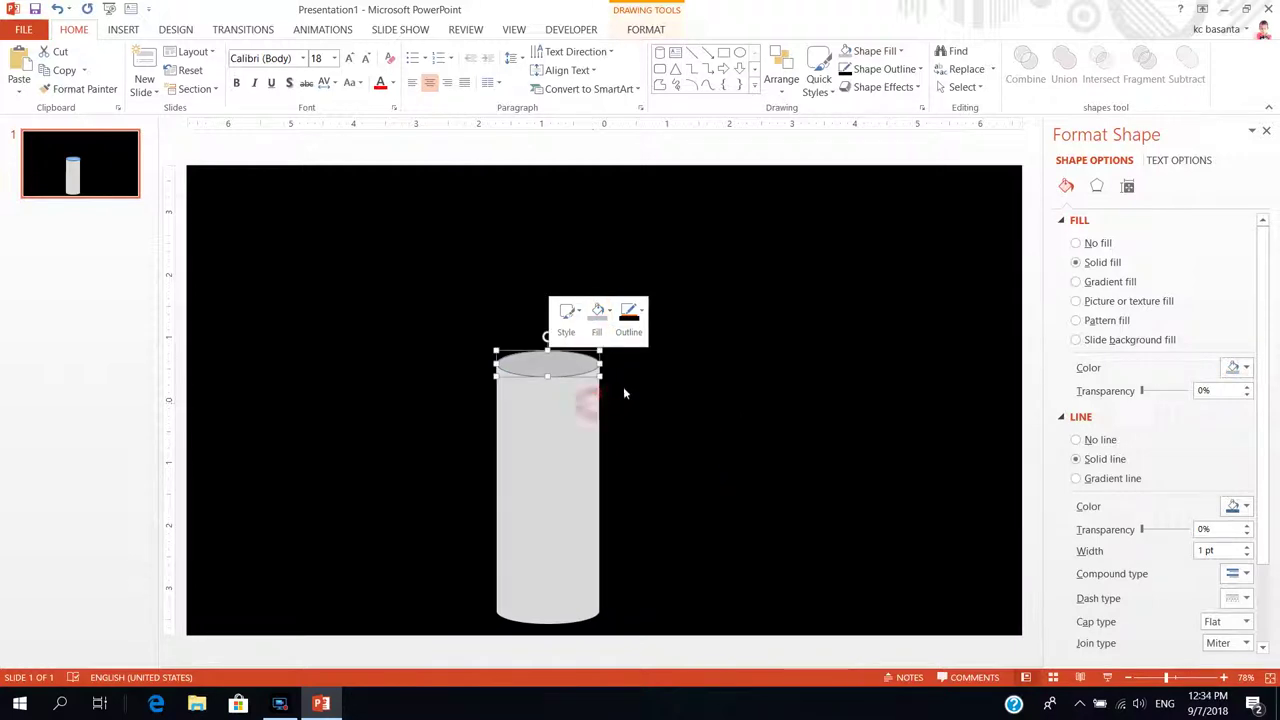
pyautogui.click(631, 319)
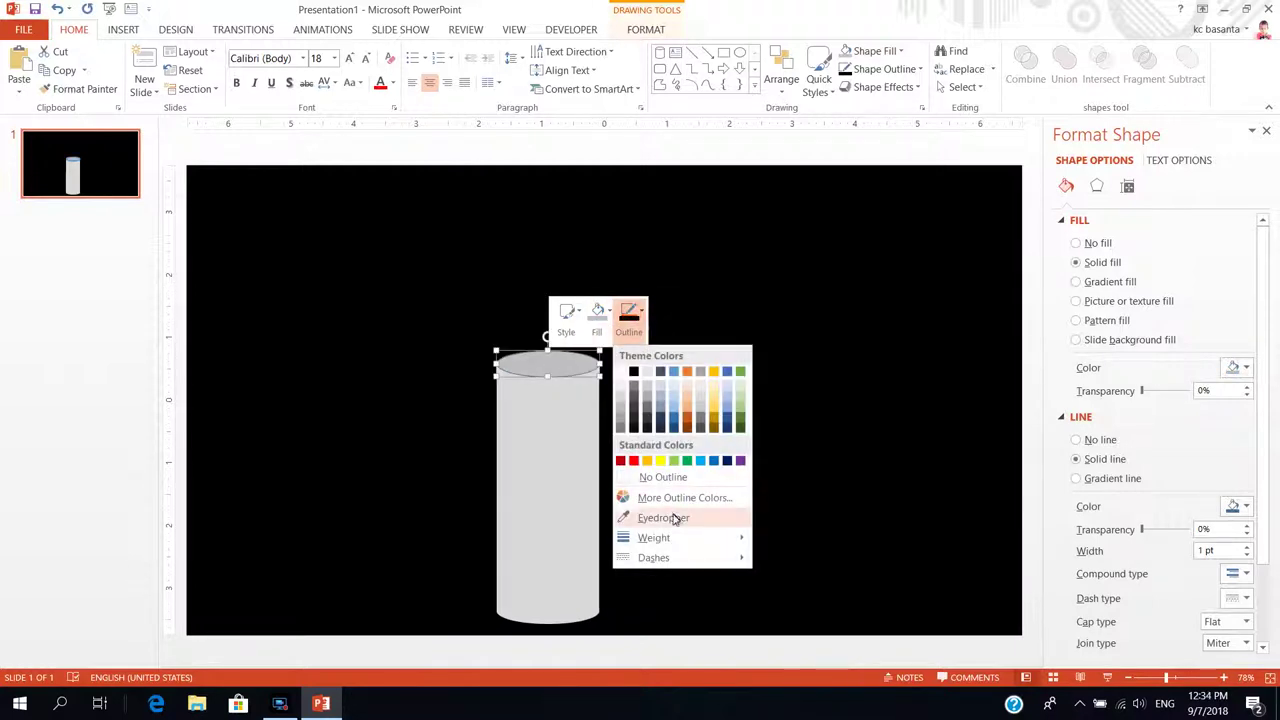
pyautogui.click(663, 478)
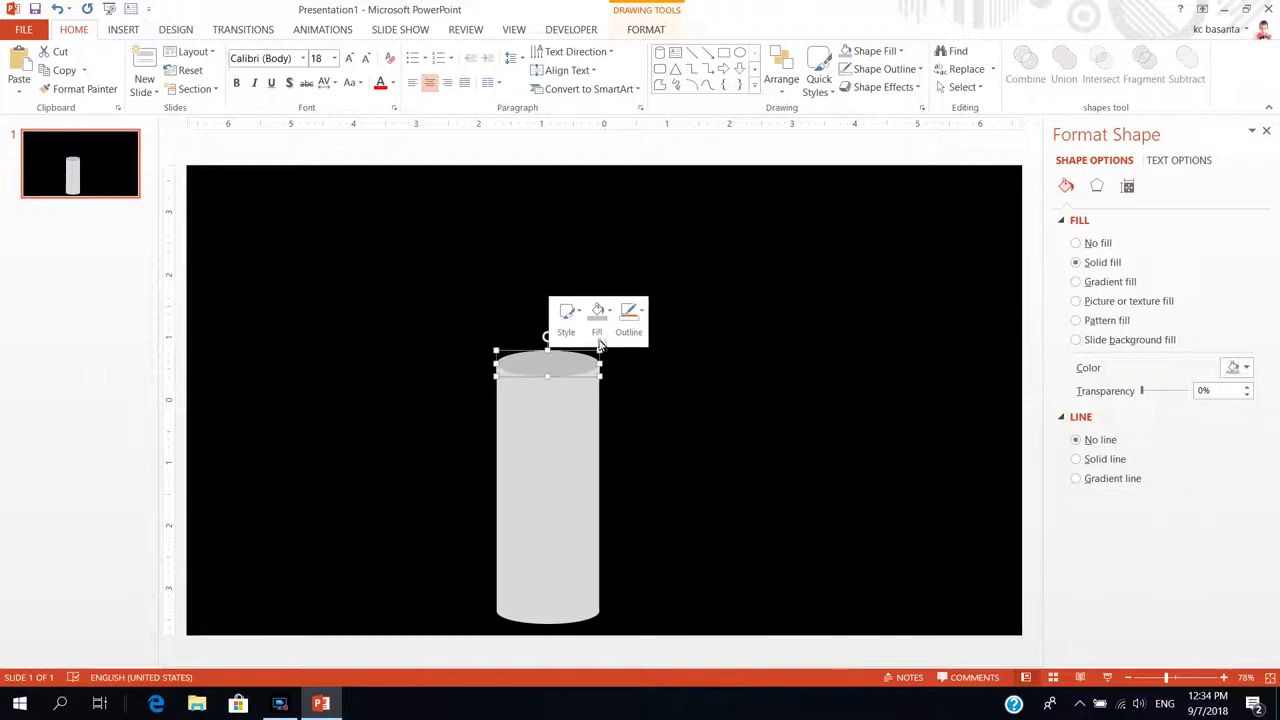
pyautogui.click(614, 392)
# - Send the candle-top shape to the back so the wick shows on top
pyautogui.click(550, 356)
pyautogui.rightClick(549, 344)
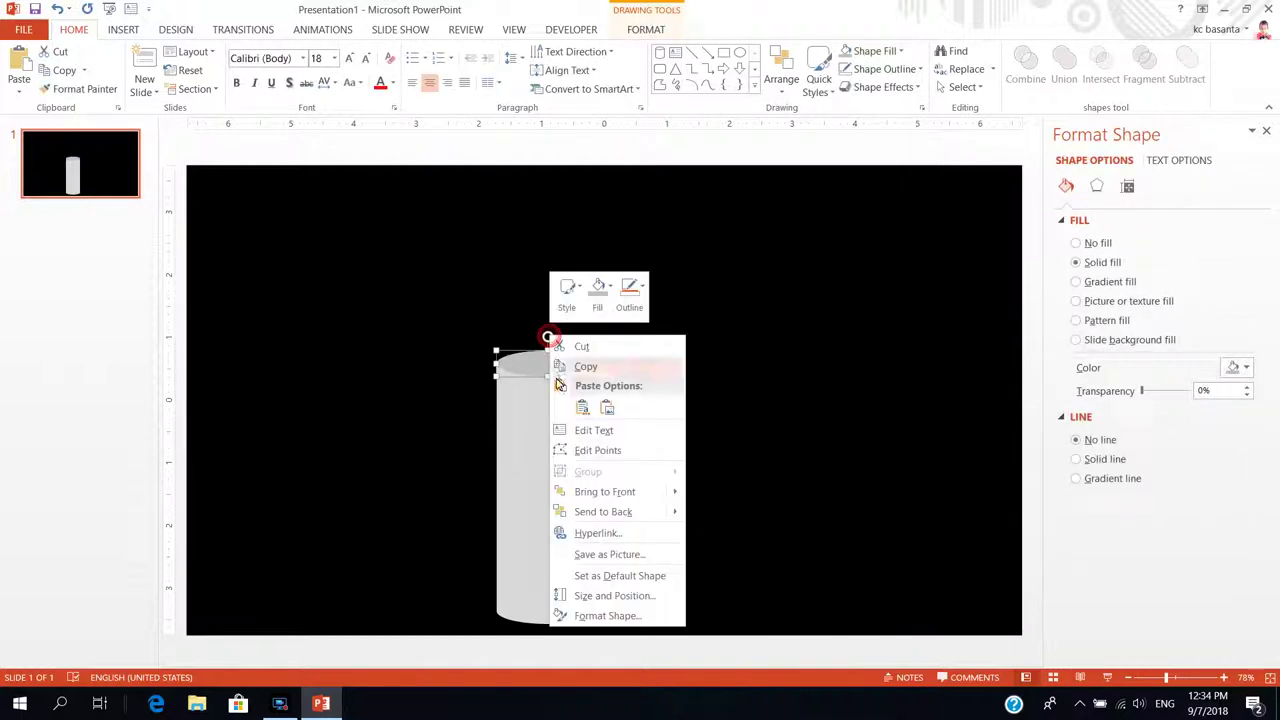
pyautogui.moveTo(621, 513)
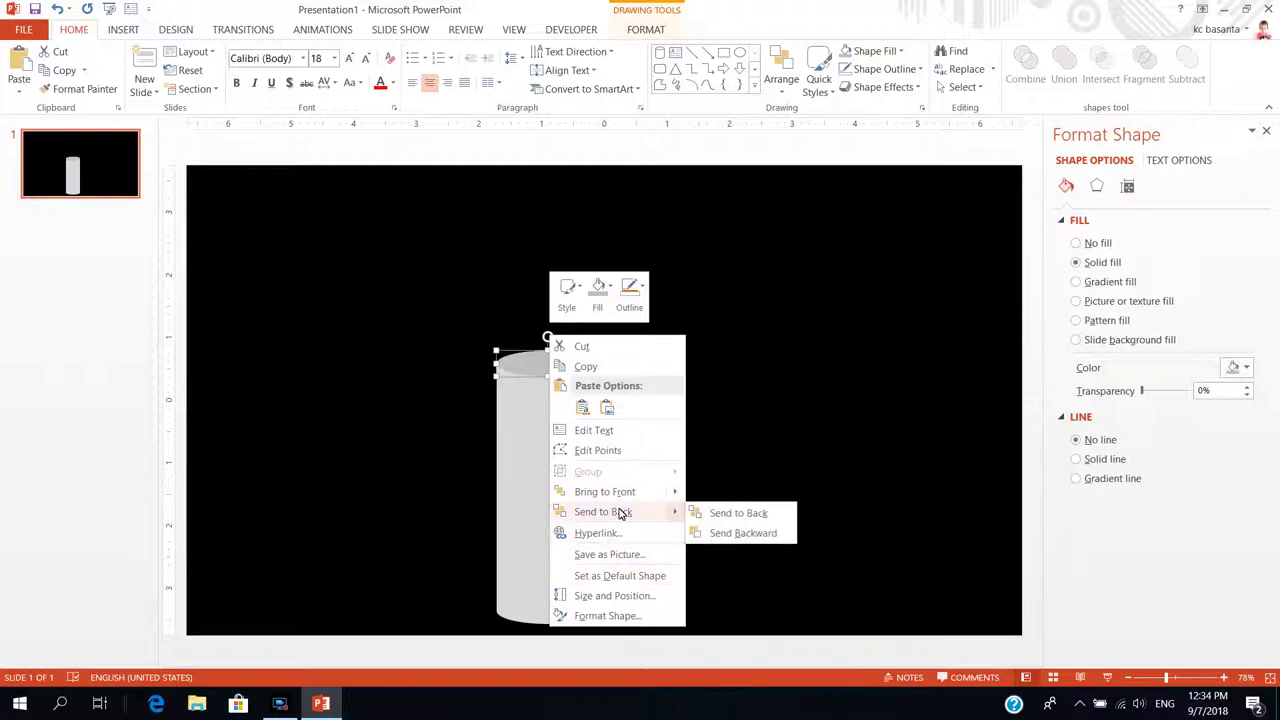
pyautogui.click(716, 512)
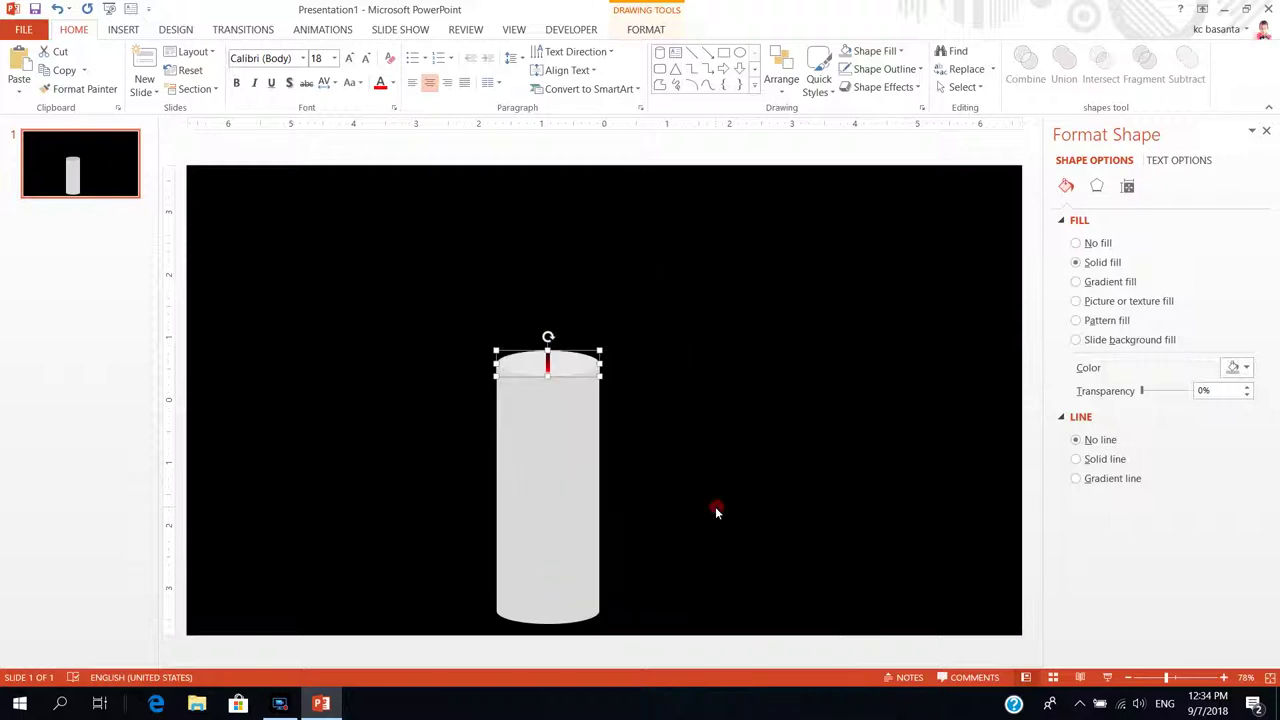
pyautogui.click(659, 273)
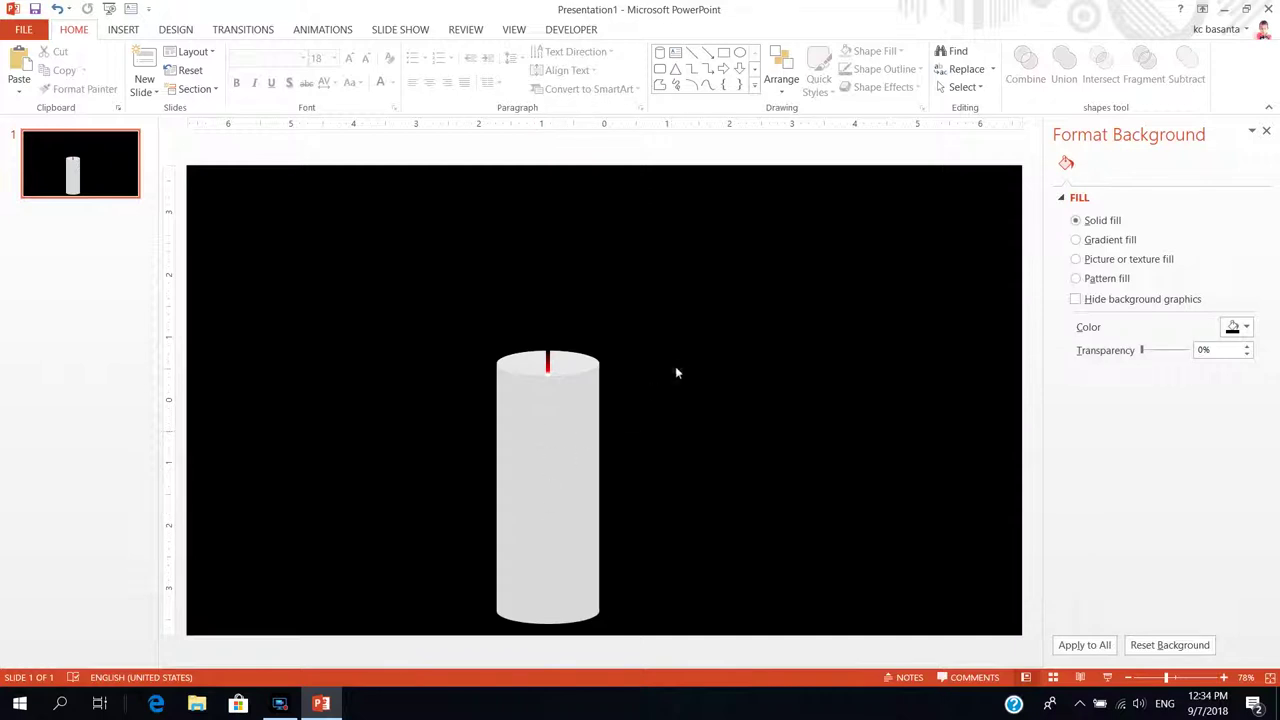
pyautogui.rightClick(716, 301)
# - Draw a closed 1.49" by 0.6" teardrop flame above the wick with the Curve tool
pyautogui.click(694, 329)
pyautogui.click(121, 30)
pyautogui.click(272, 85)
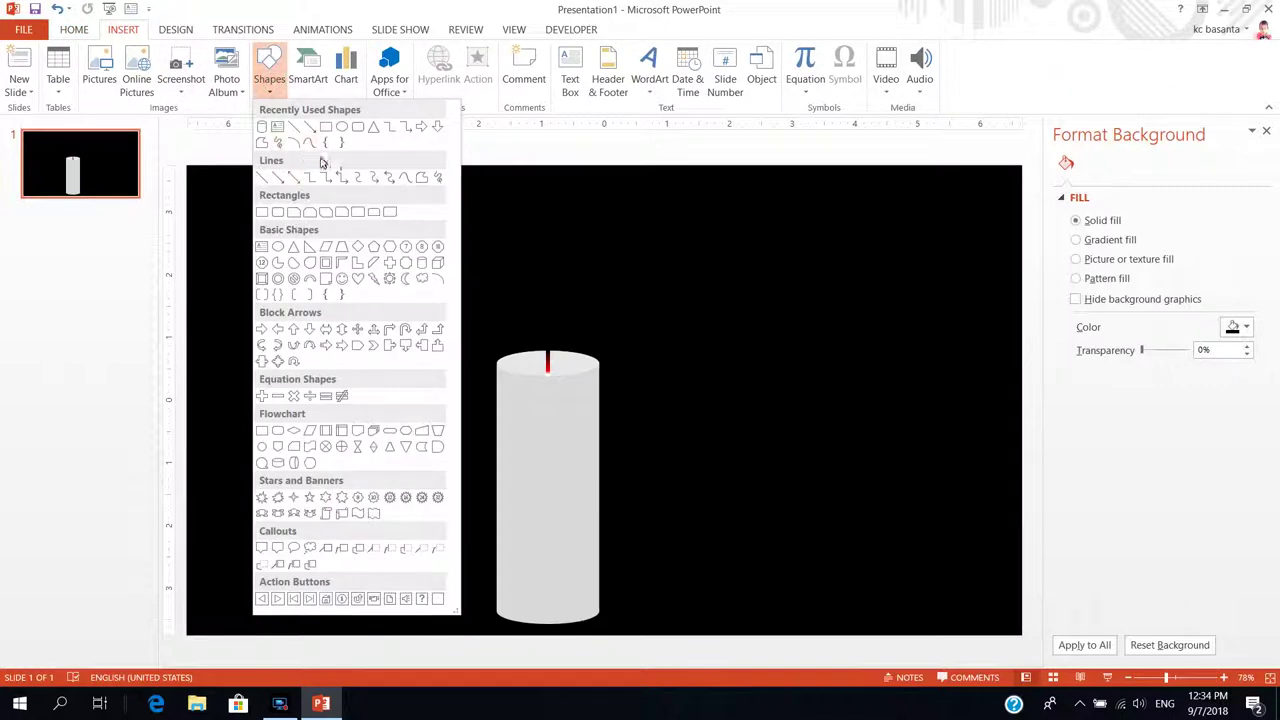
pyautogui.click(407, 181)
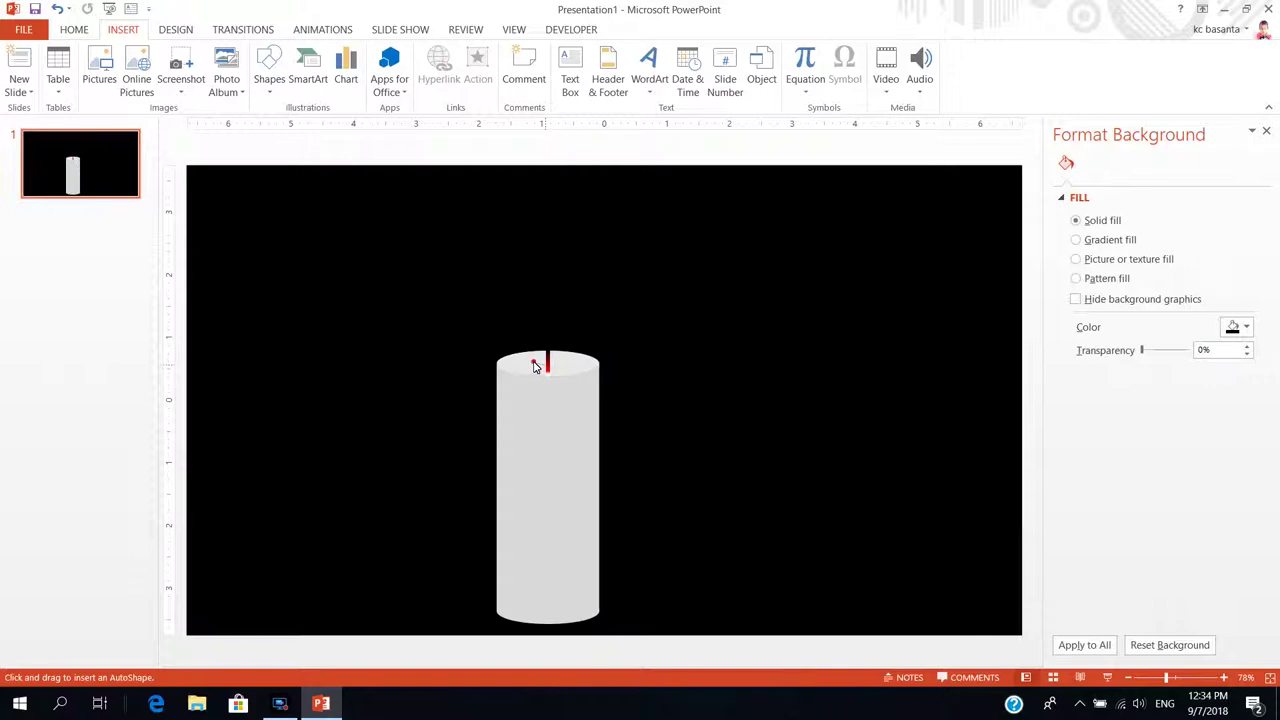
pyautogui.click(539, 290)
pyautogui.moveTo(564, 344); pyautogui.dragTo(567, 358)
pyautogui.click(557, 371)
pyautogui.click(644, 334)
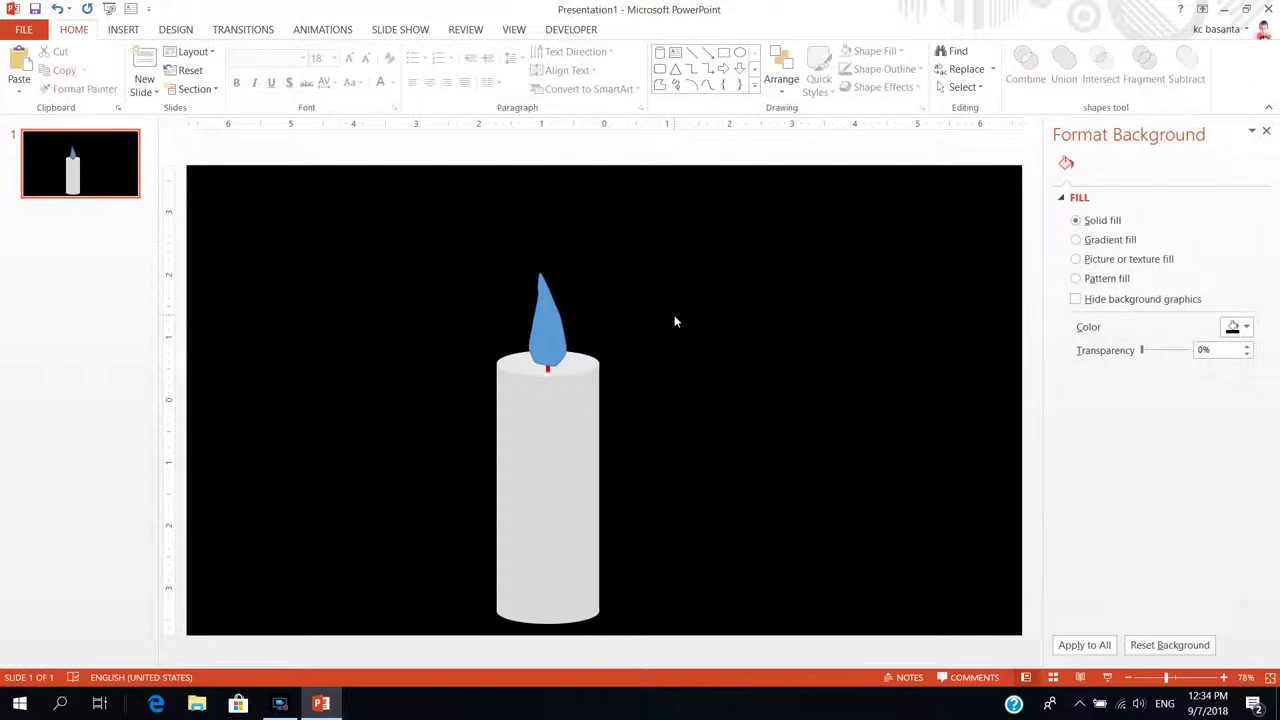
pyautogui.click(549, 330)
# - Remove the flame's outline and switch its fill to a red linear 90° gradient
pyautogui.rightClick(549, 324)
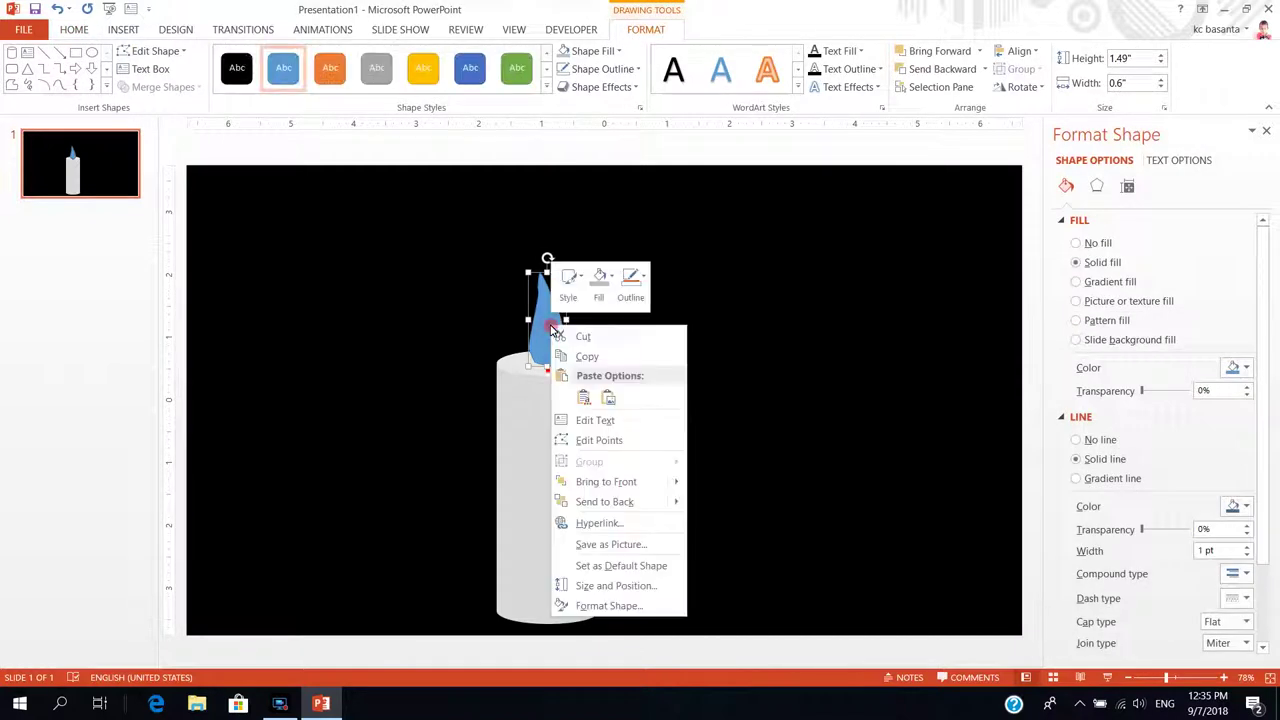
pyautogui.click(645, 283)
pyautogui.click(643, 446)
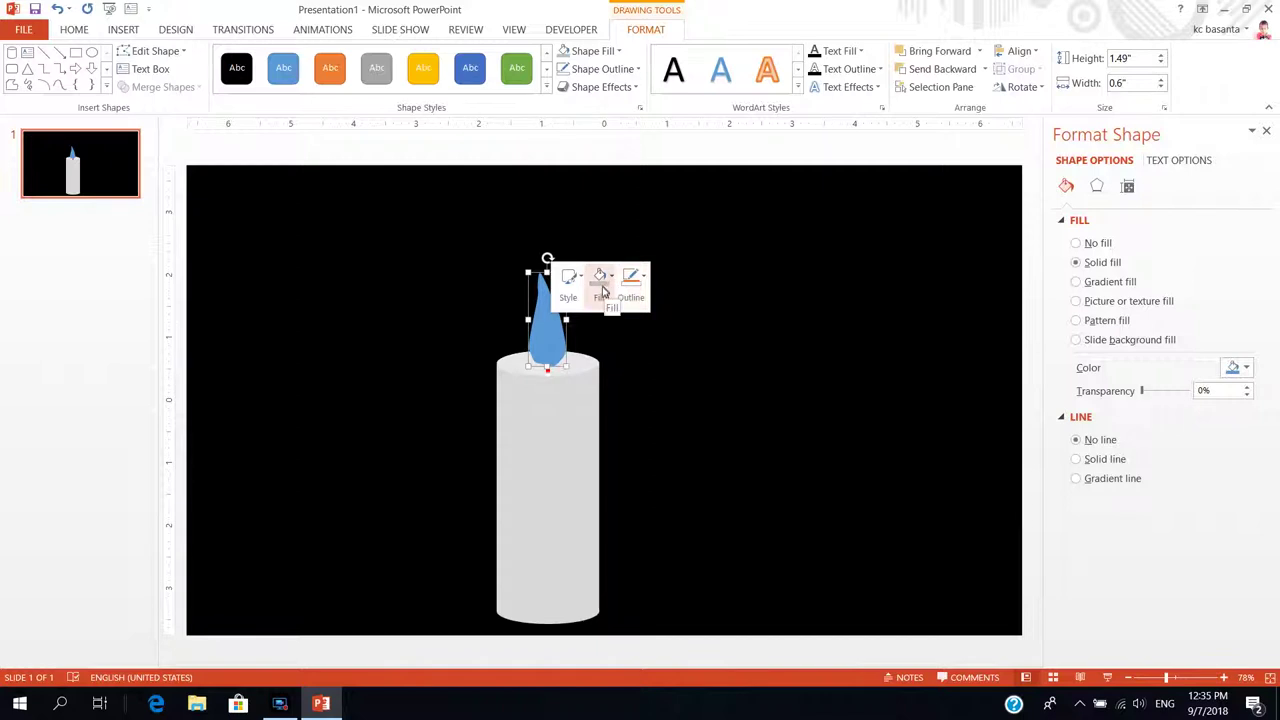
pyautogui.click(603, 288)
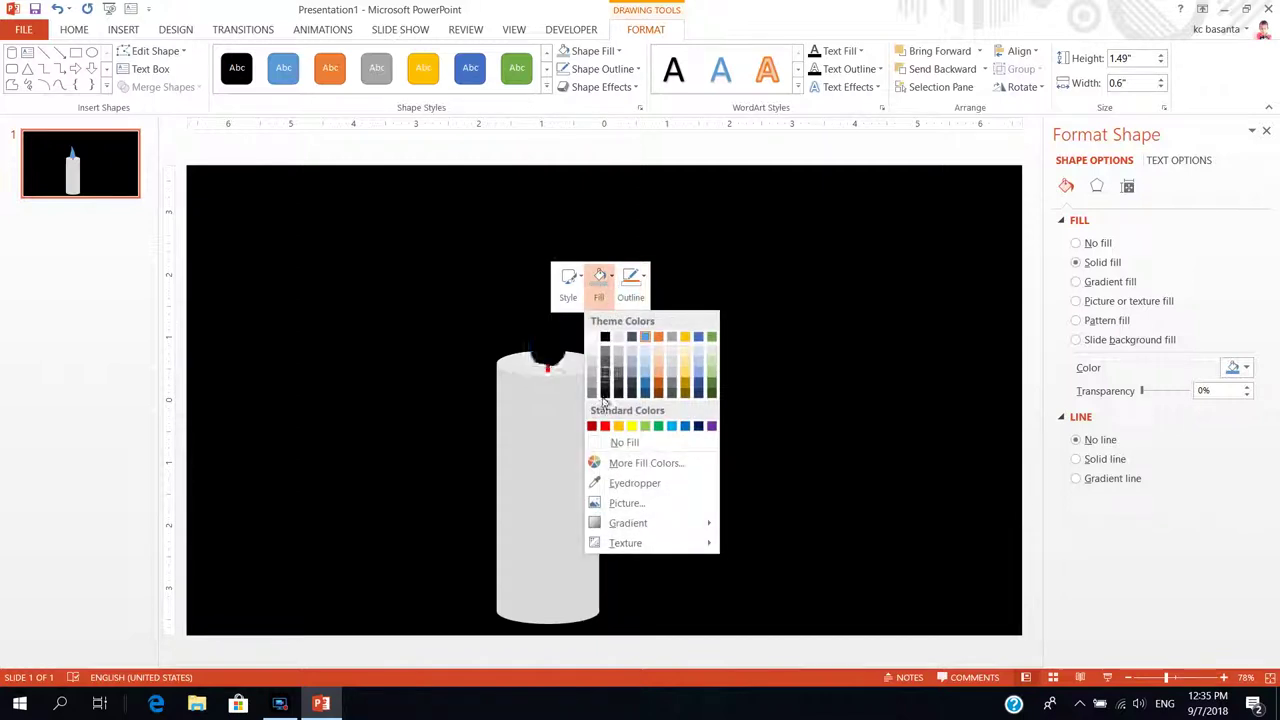
pyautogui.moveTo(636, 525)
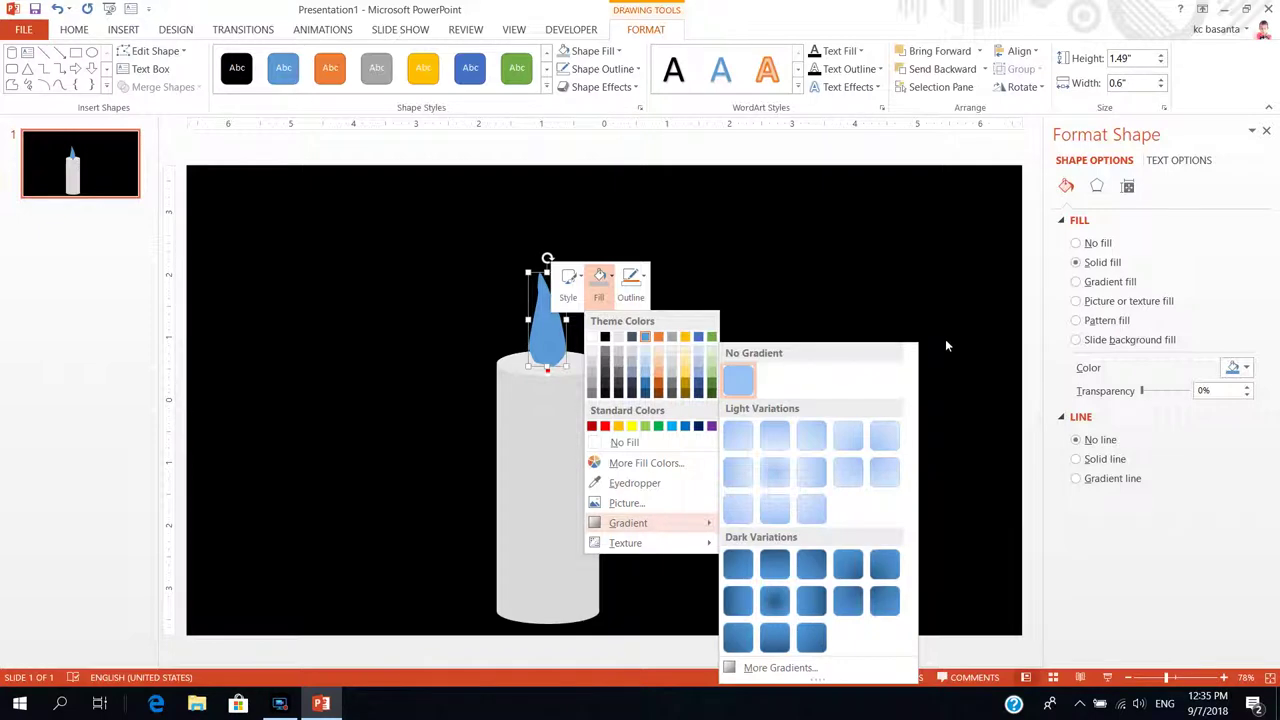
pyautogui.click(1076, 282)
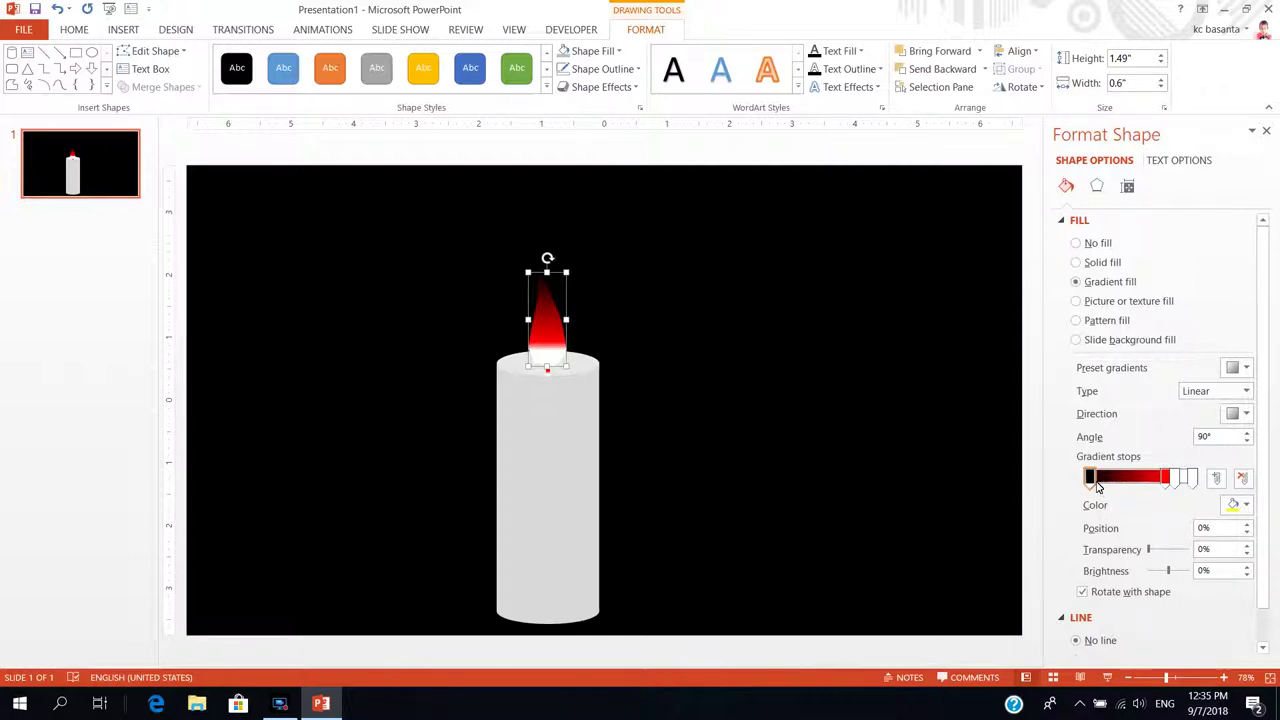
# - Make the first gradient stop light gold and the 83% stop yellow-orange
pyautogui.click(1247, 505)
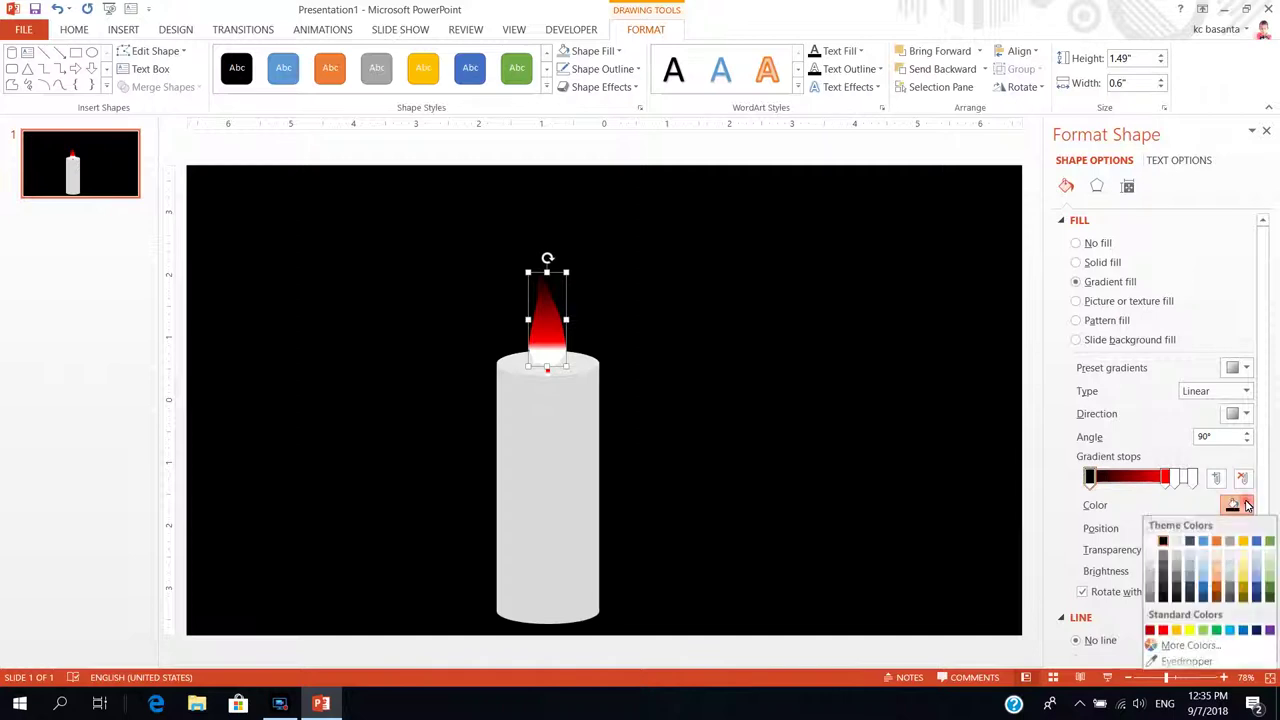
pyautogui.click(1243, 566)
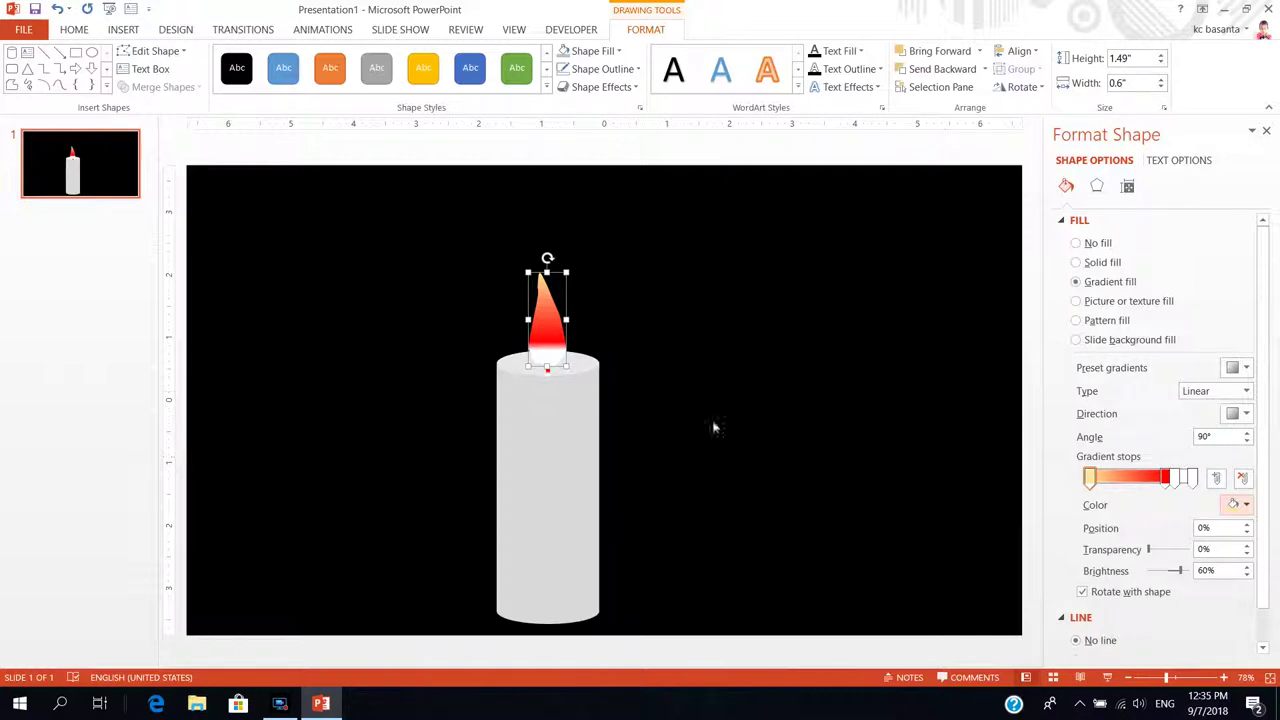
pyautogui.click(1173, 477)
pyautogui.click(1246, 507)
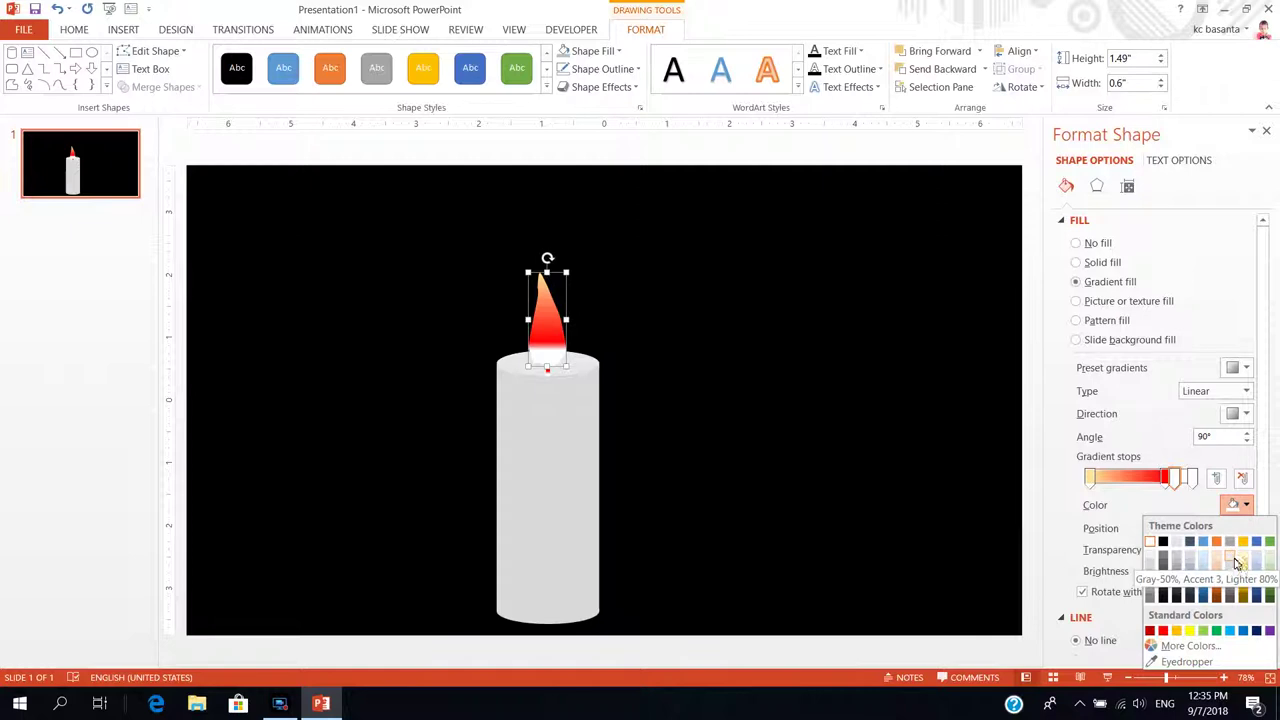
pyautogui.click(1150, 597)
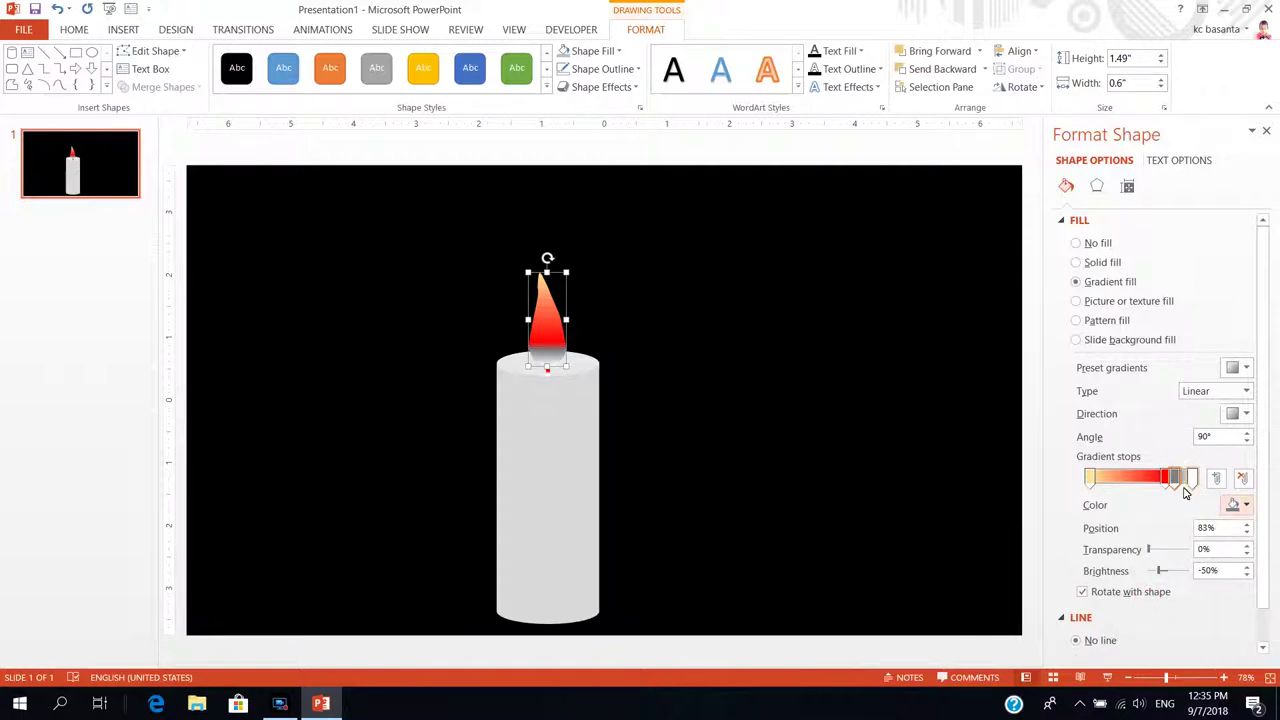
pyautogui.click(1240, 505)
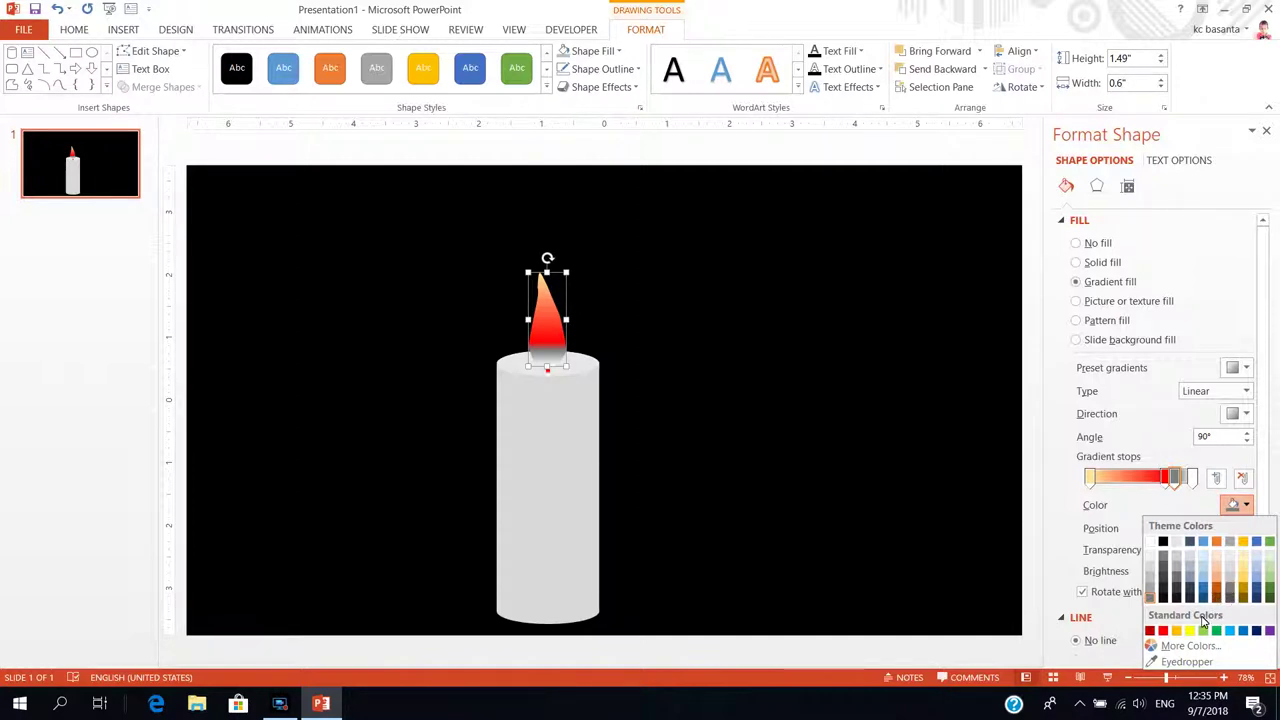
pyautogui.click(1178, 632)
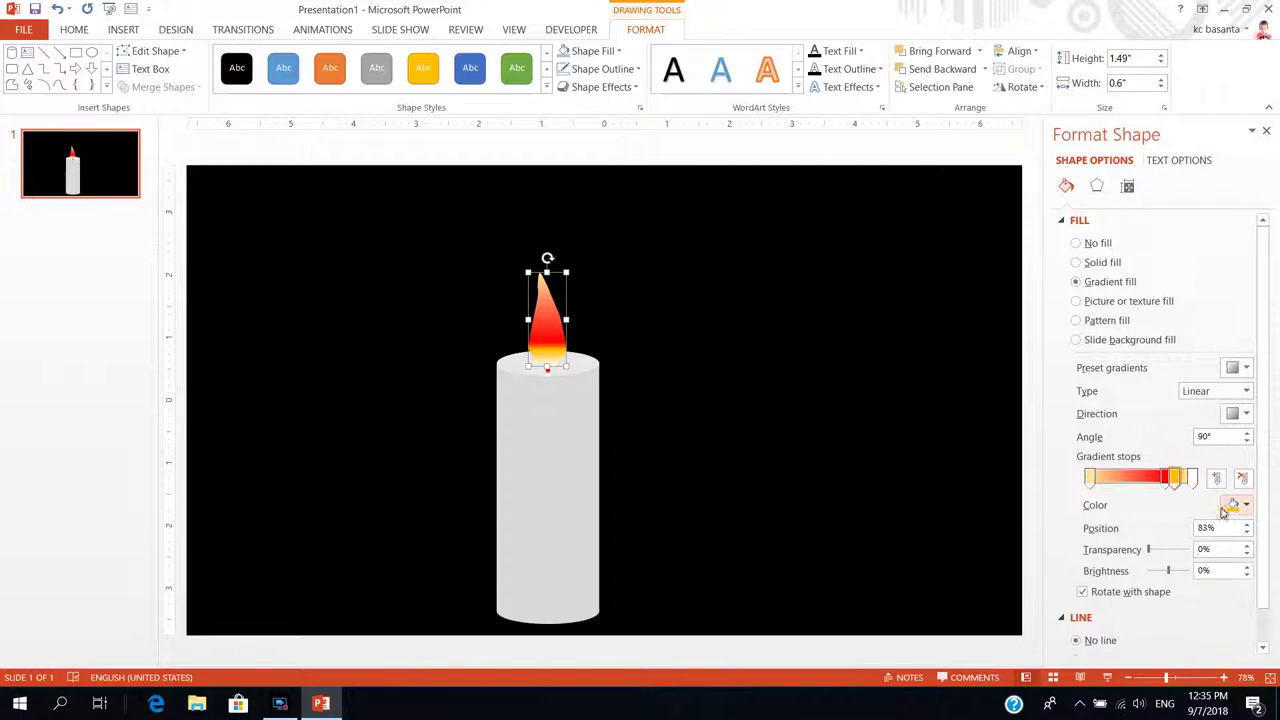
# - Set the 100% stop to darker gold and move the red stop to 40%
pyautogui.click(1194, 479)
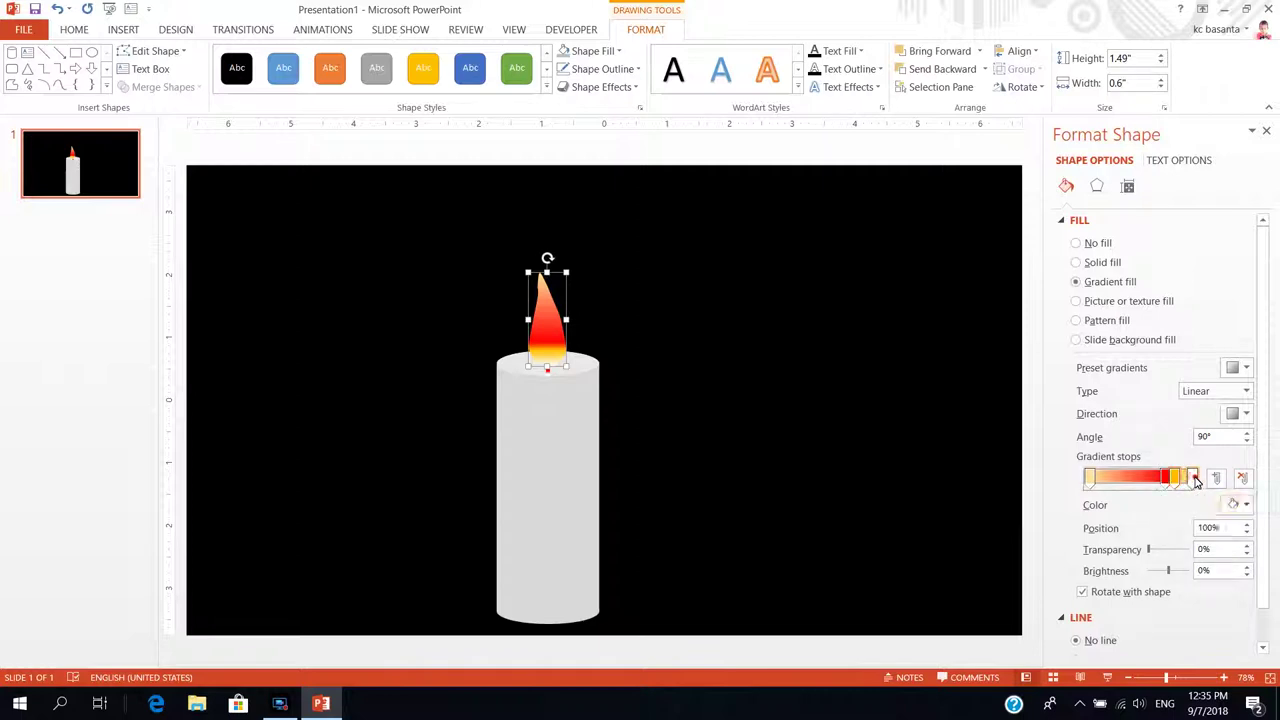
pyautogui.click(1240, 505)
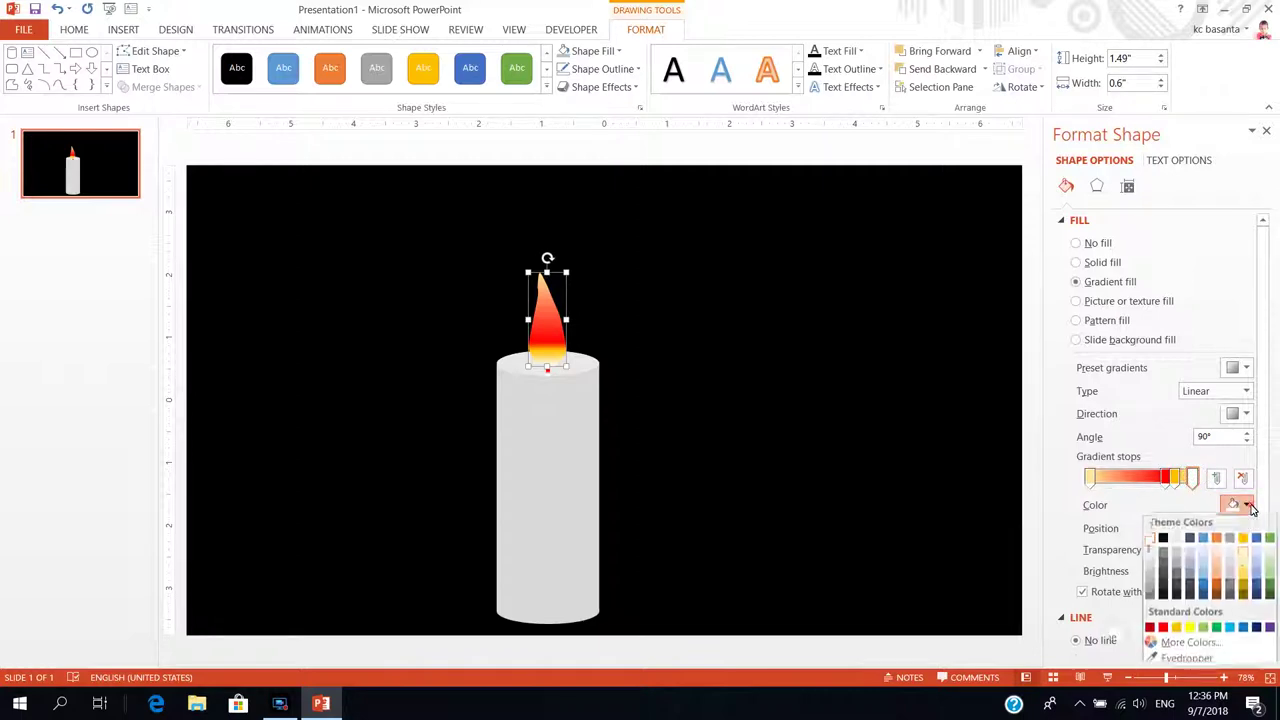
pyautogui.click(1244, 589)
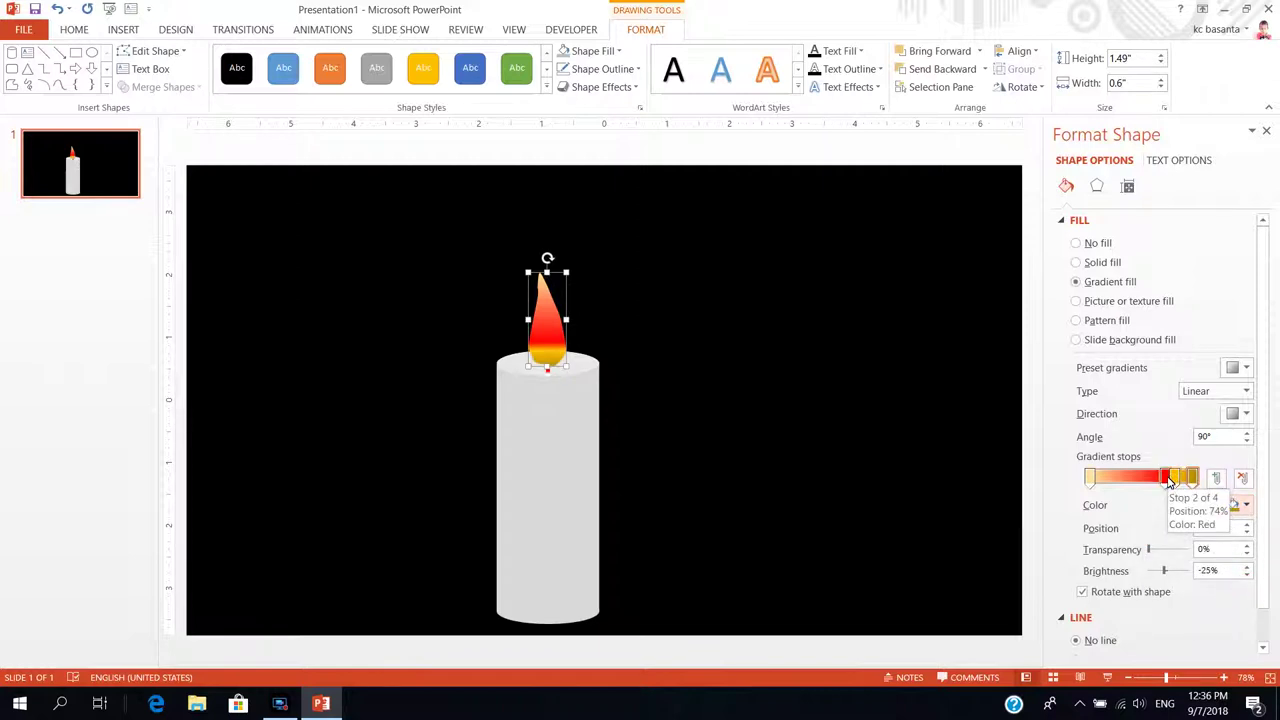
pyautogui.moveTo(1164, 479); pyautogui.dragTo(1128, 489)
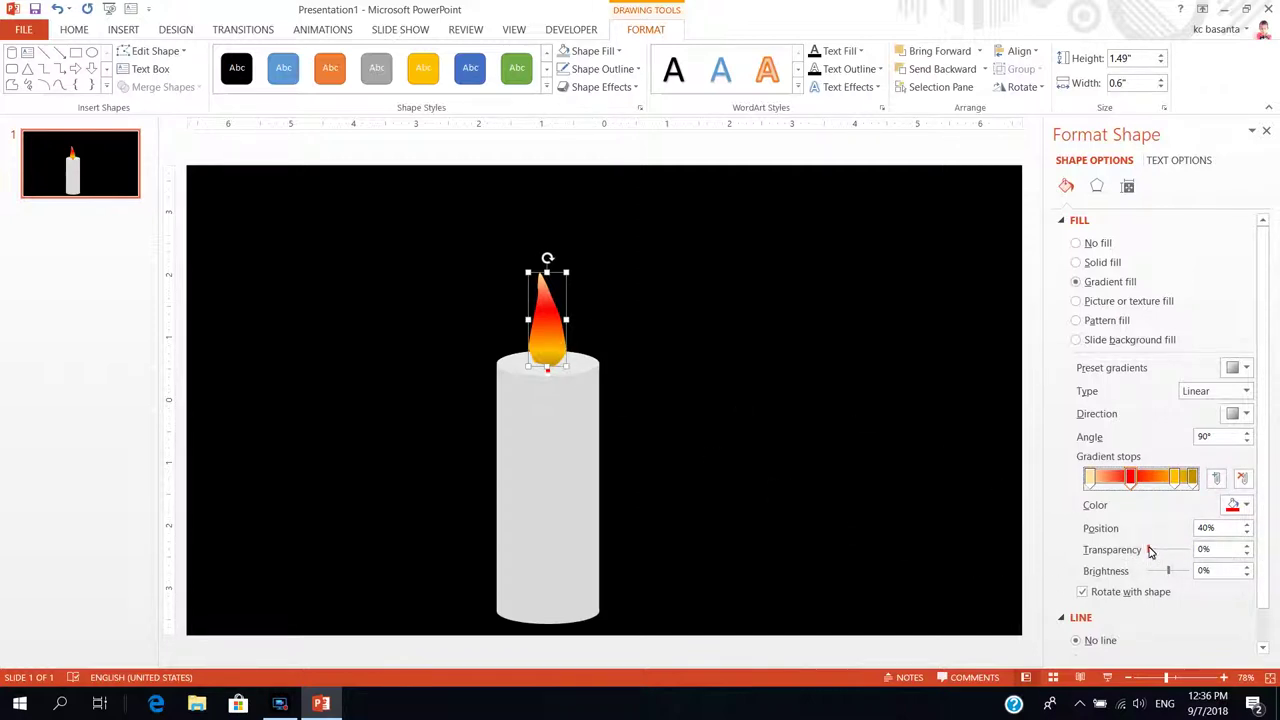
# - Set the flame's red gradient stop at 40% to 44% transparency
pyautogui.moveTo(1148, 550); pyautogui.dragTo(1172, 553)
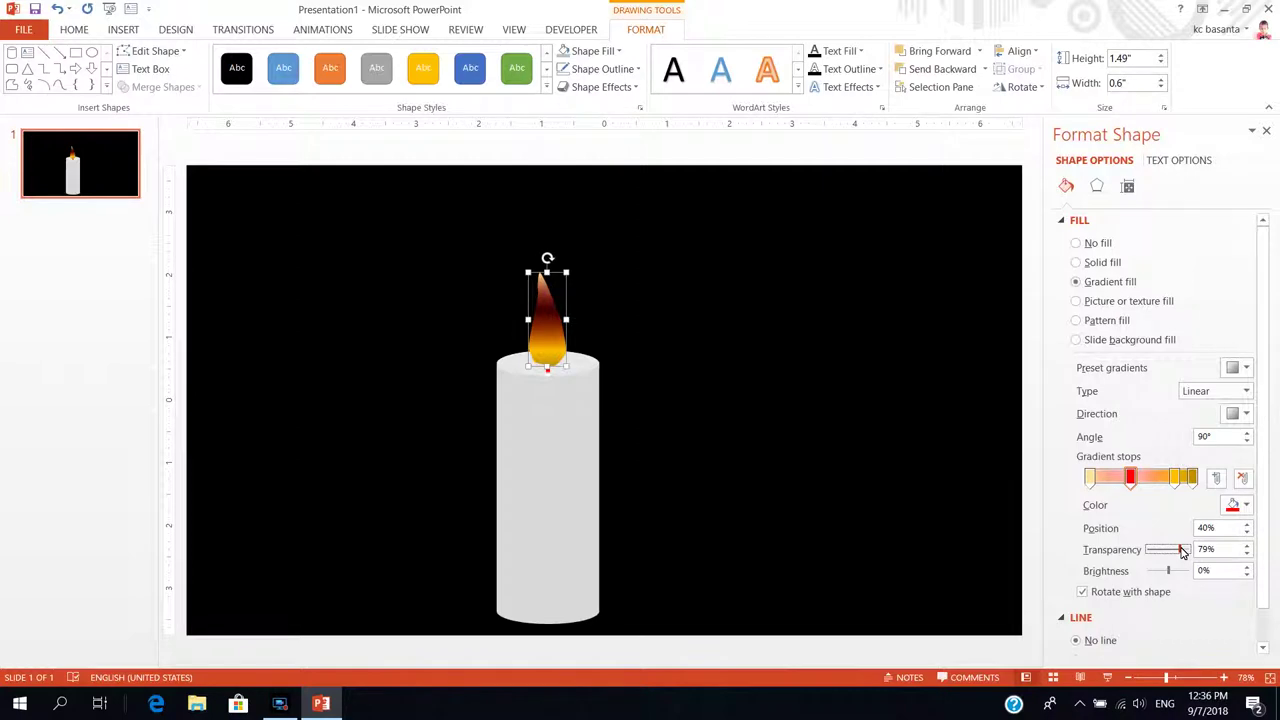
pyautogui.moveTo(1182, 551); pyautogui.dragTo(1176, 553)
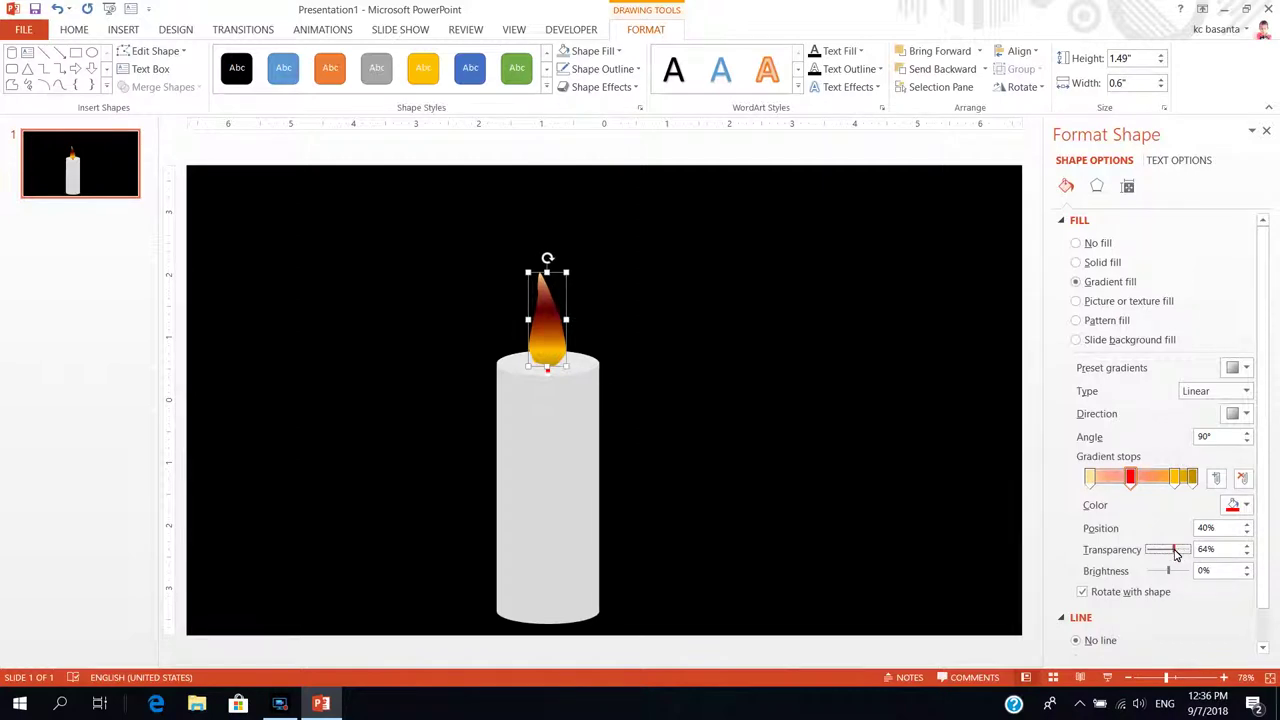
pyautogui.moveTo(1171, 554); pyautogui.dragTo(1169, 556)
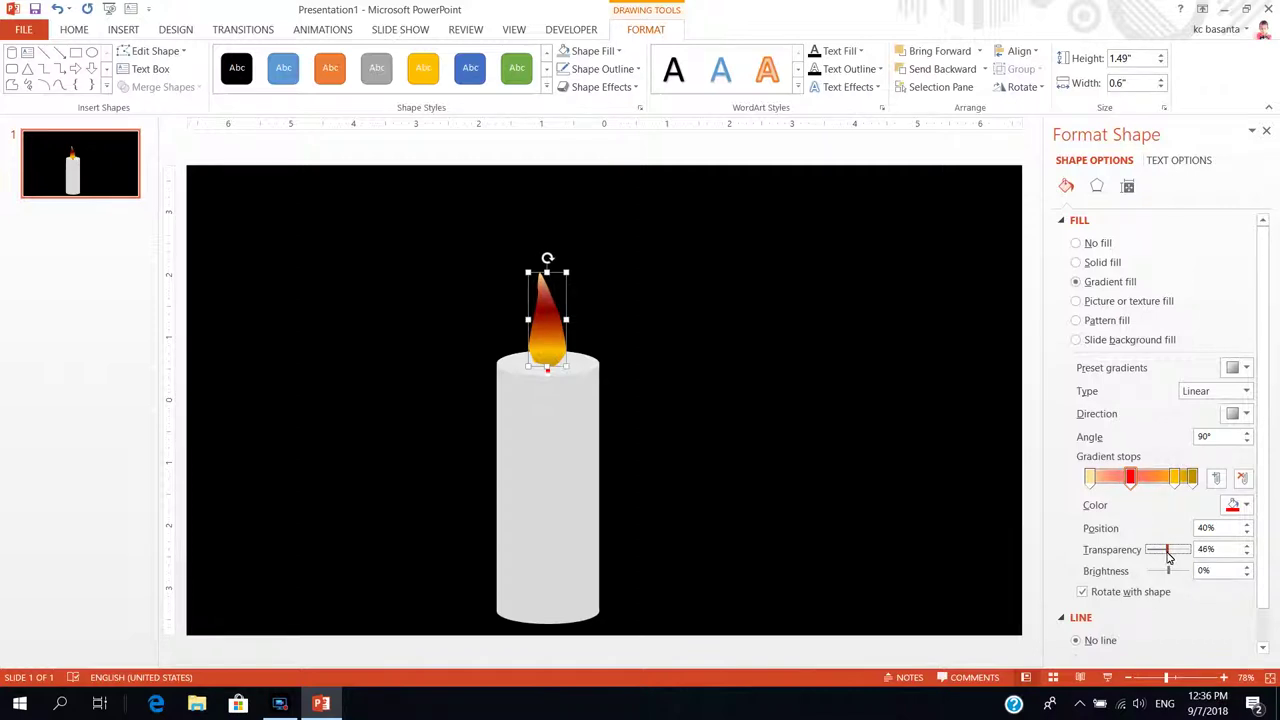
pyautogui.moveTo(1168, 557); pyautogui.dragTo(1167, 557)
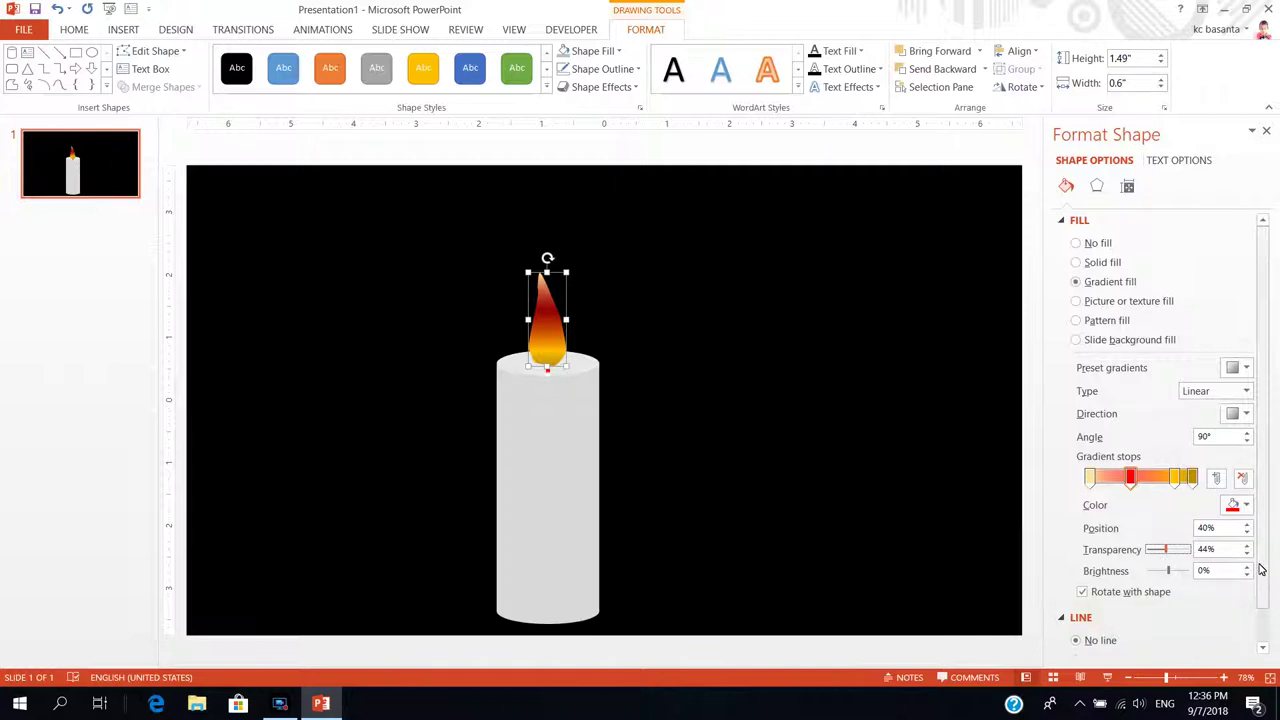
# - Centre the flame over the candle wick
pyautogui.scroll(-1, 1264, 560)
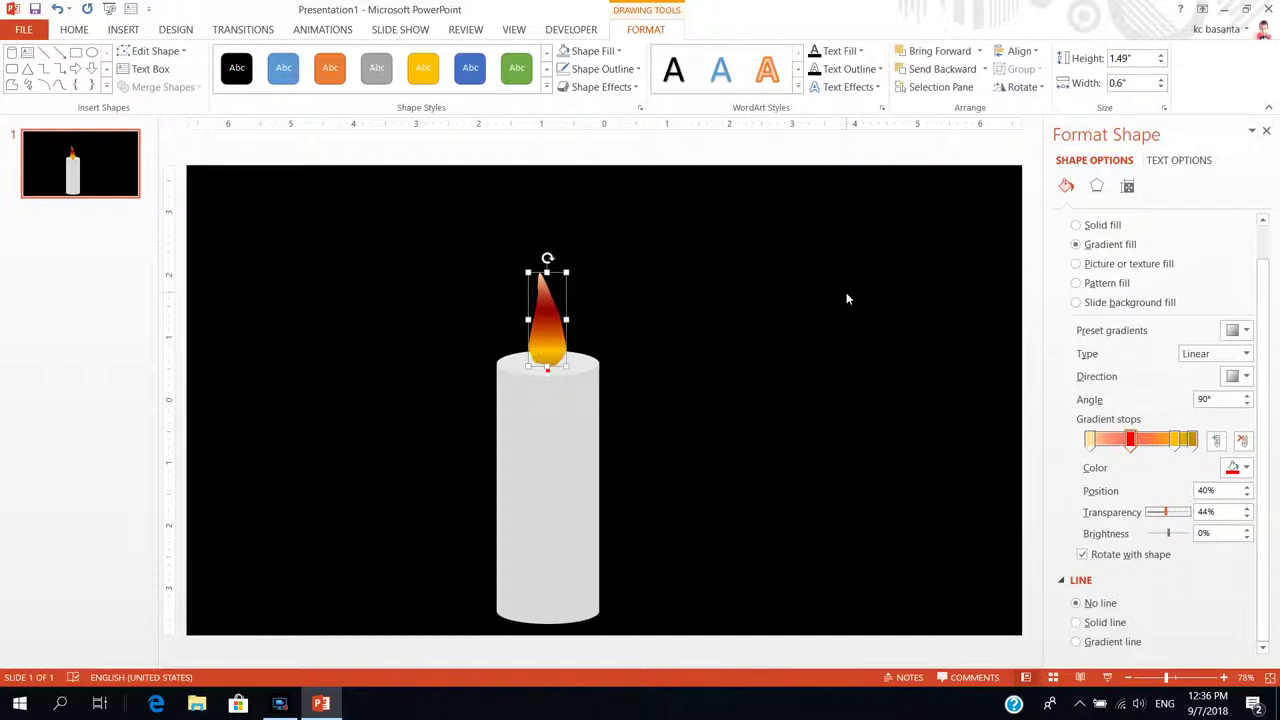
pyautogui.moveTo(558, 318)
pyautogui.mouseDown()
pyautogui.moveTo(589, 321)
pyautogui.moveTo(555, 309)
pyautogui.mouseUp()
pyautogui.click(604, 314)
# - Duplicate the flame and place the copy to the right of the candle
pyautogui.click(555, 318)
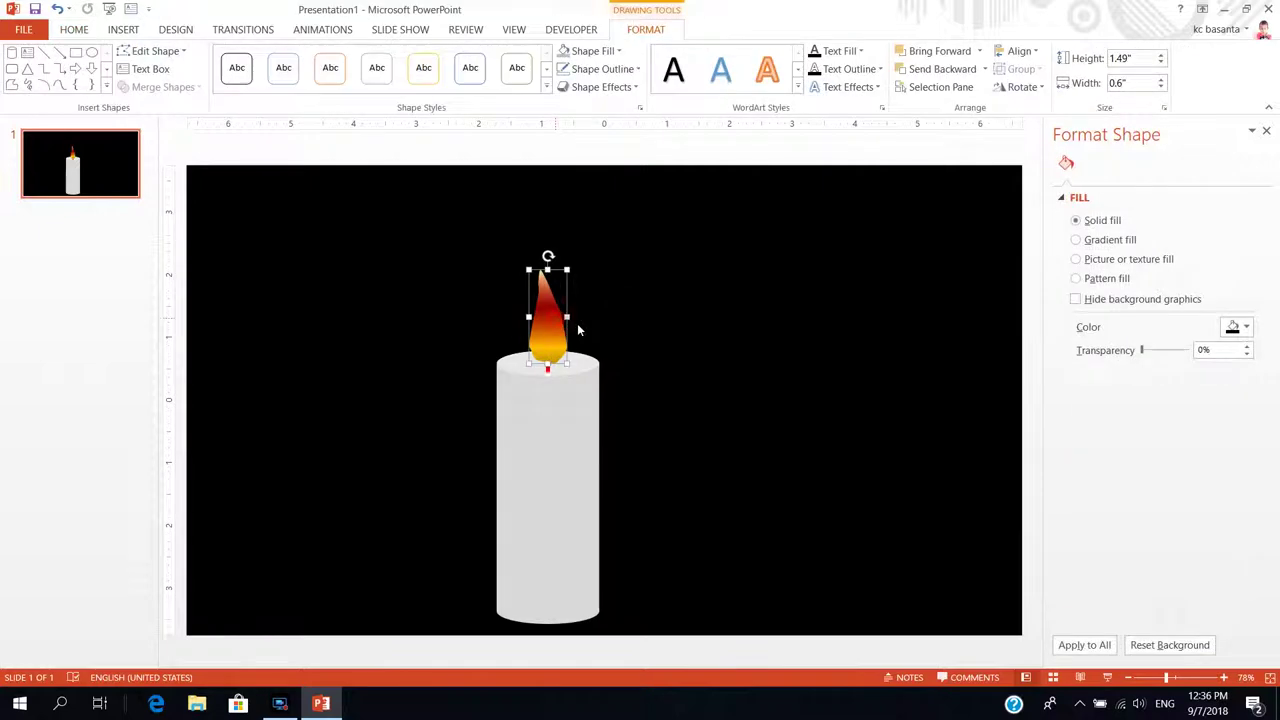
pyautogui.hotkey('ctrl', 'd')
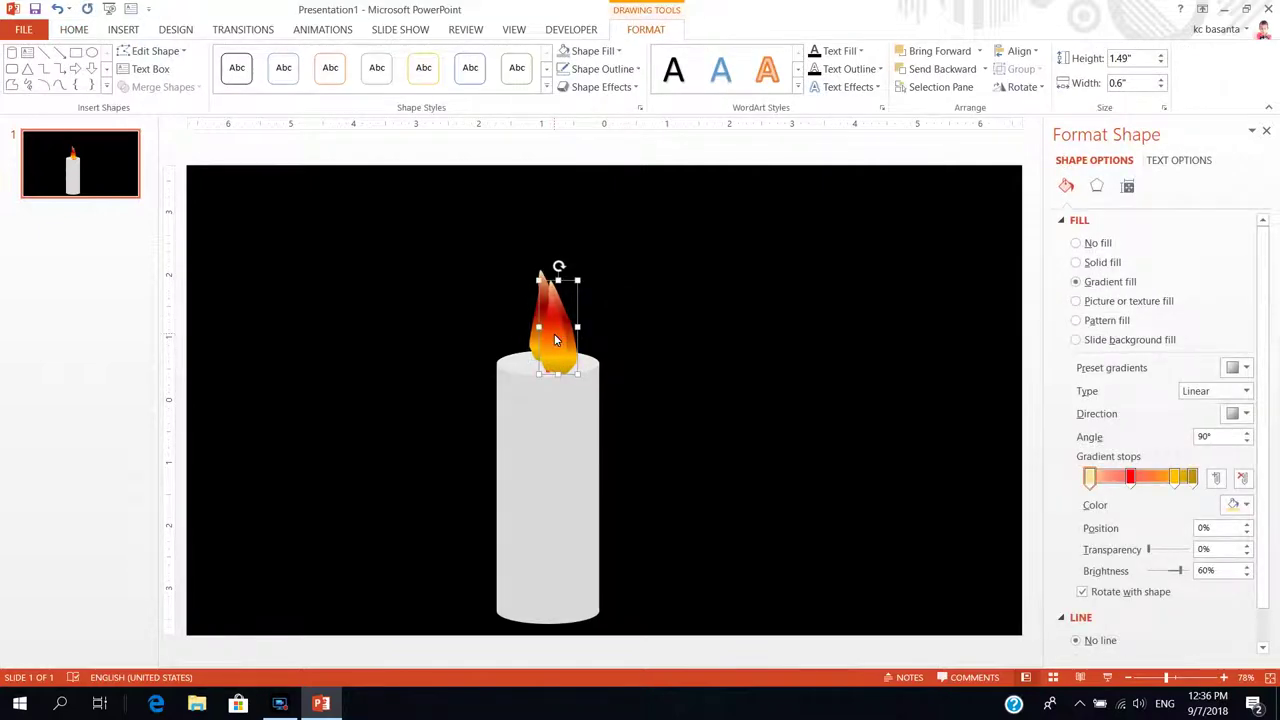
pyautogui.moveTo(555, 340)
pyautogui.mouseDown()
pyautogui.moveTo(677, 310)
pyautogui.moveTo(733, 372)
pyautogui.mouseUp()
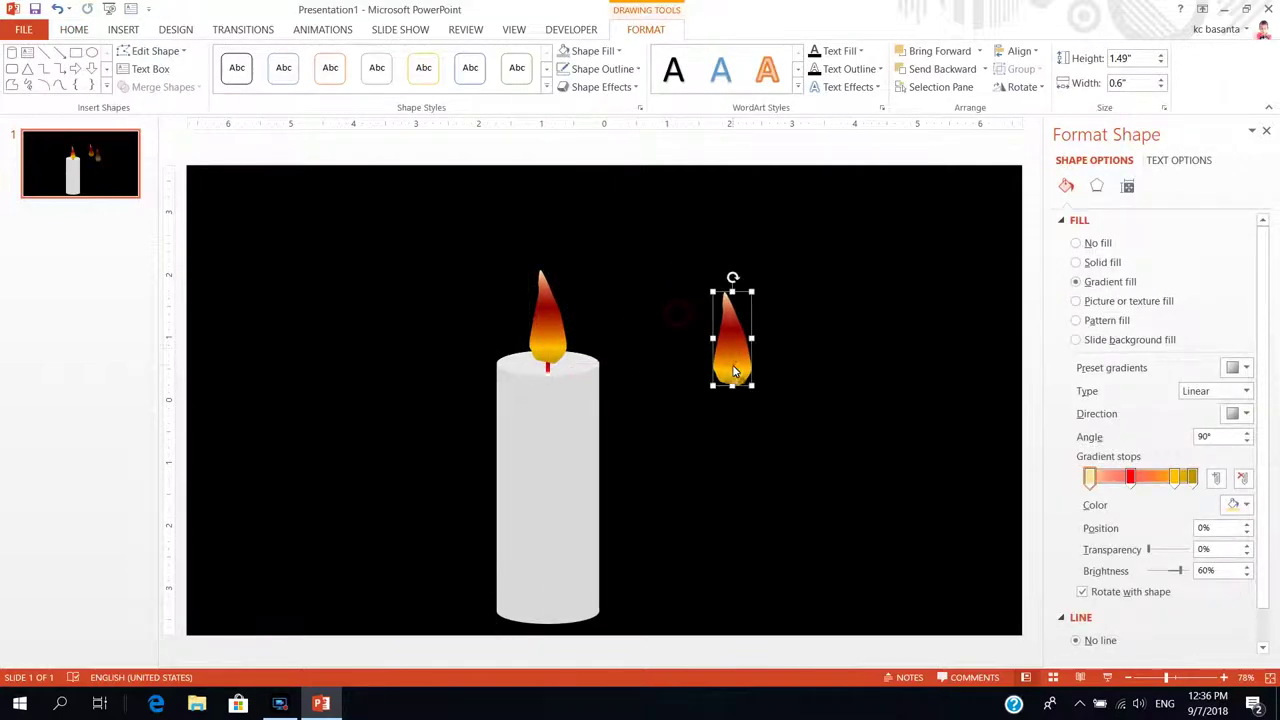
# - Give the original flame on the candle a blue Glow variation
pyautogui.click(548, 319)
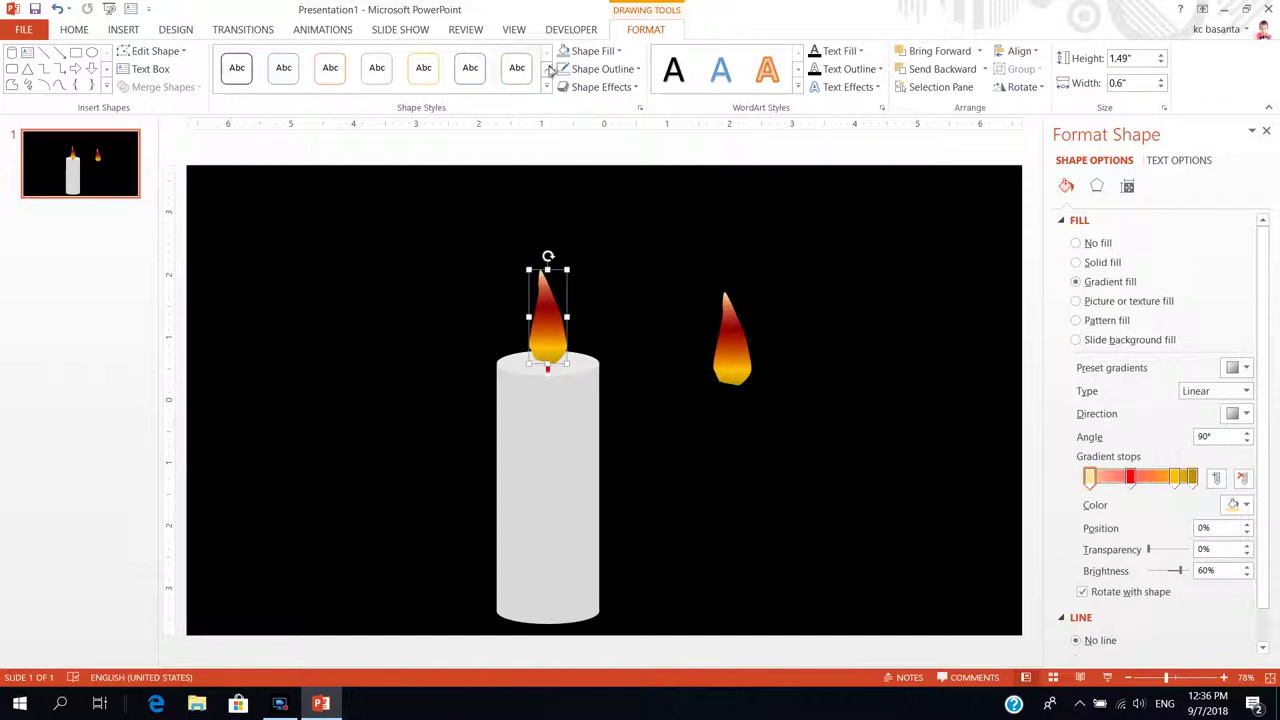
pyautogui.click(605, 88)
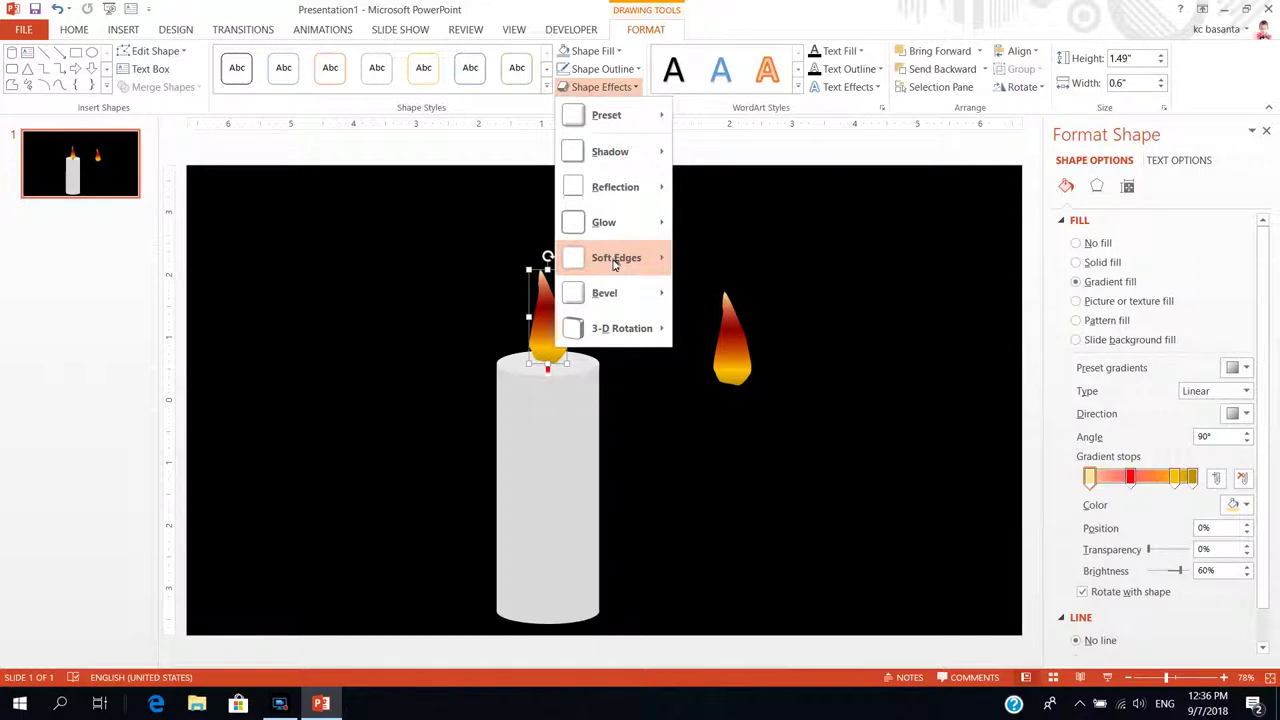
pyautogui.moveTo(616, 262)
pyautogui.moveTo(612, 238)
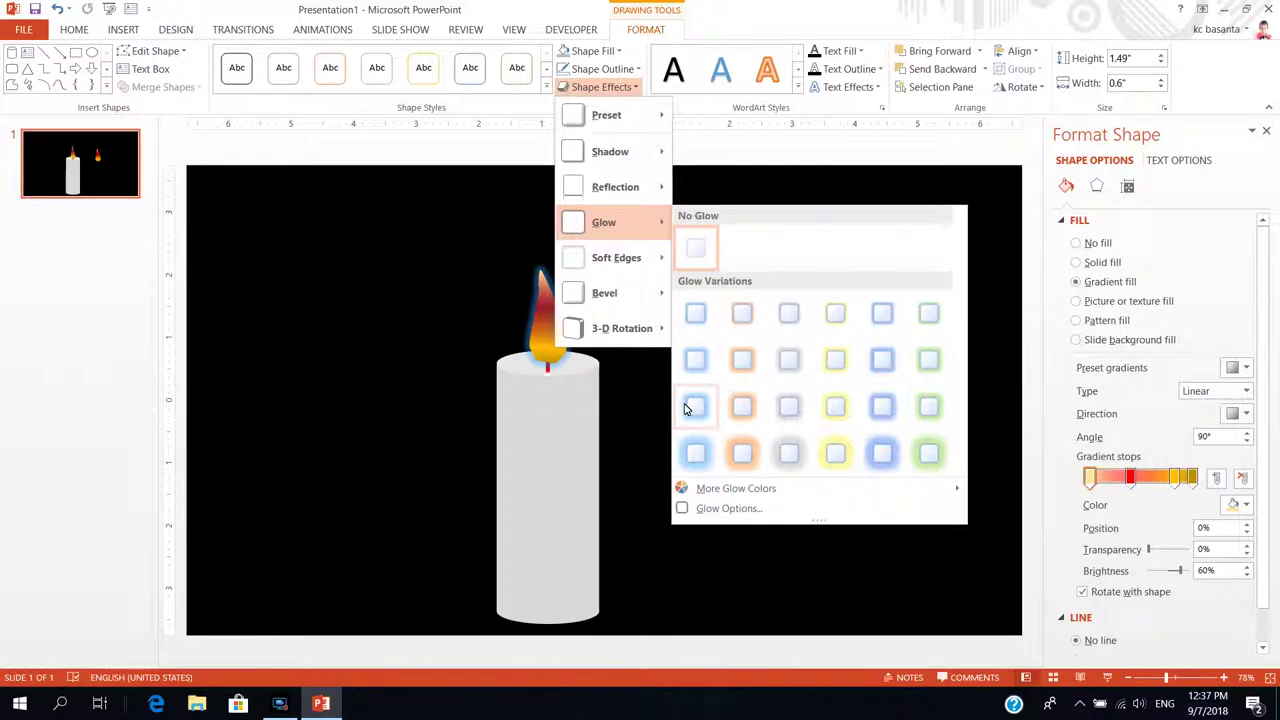
pyautogui.click(695, 453)
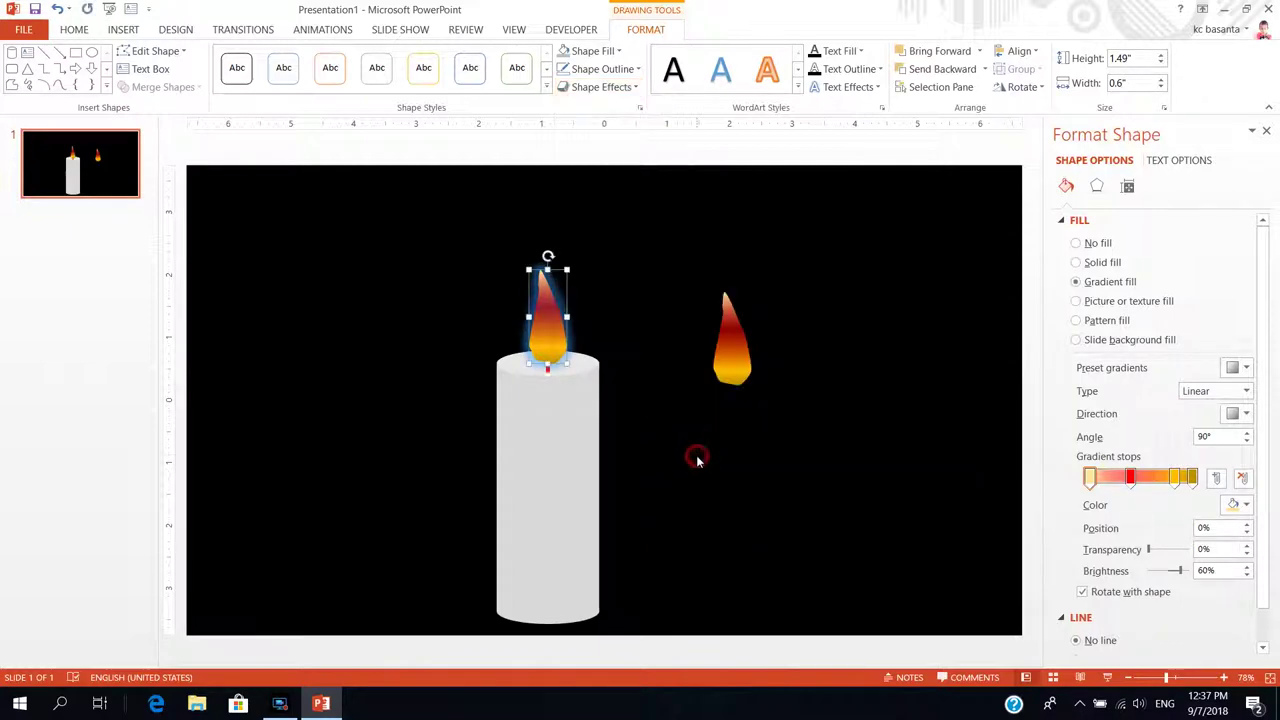
pyautogui.click(572, 273)
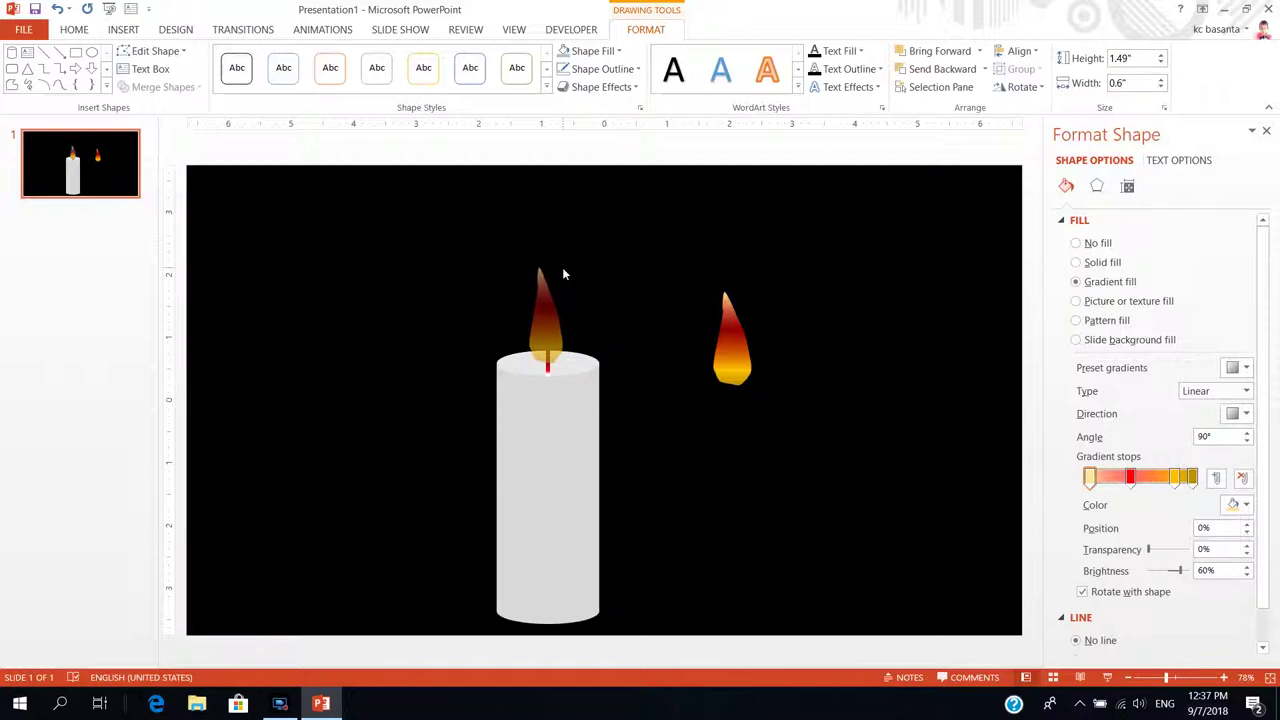
# - Apply 5 Point soft edges to the blue-glow flame on the candle
pyautogui.click(562, 270)
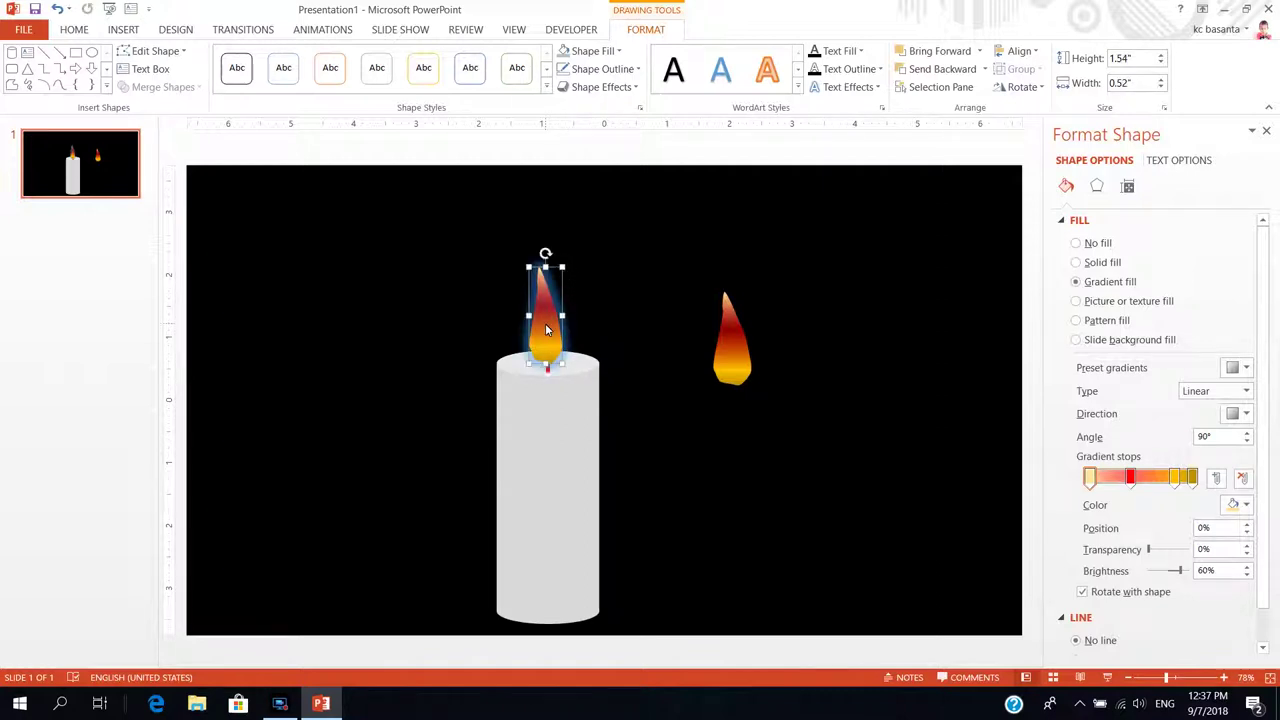
pyautogui.click(612, 287)
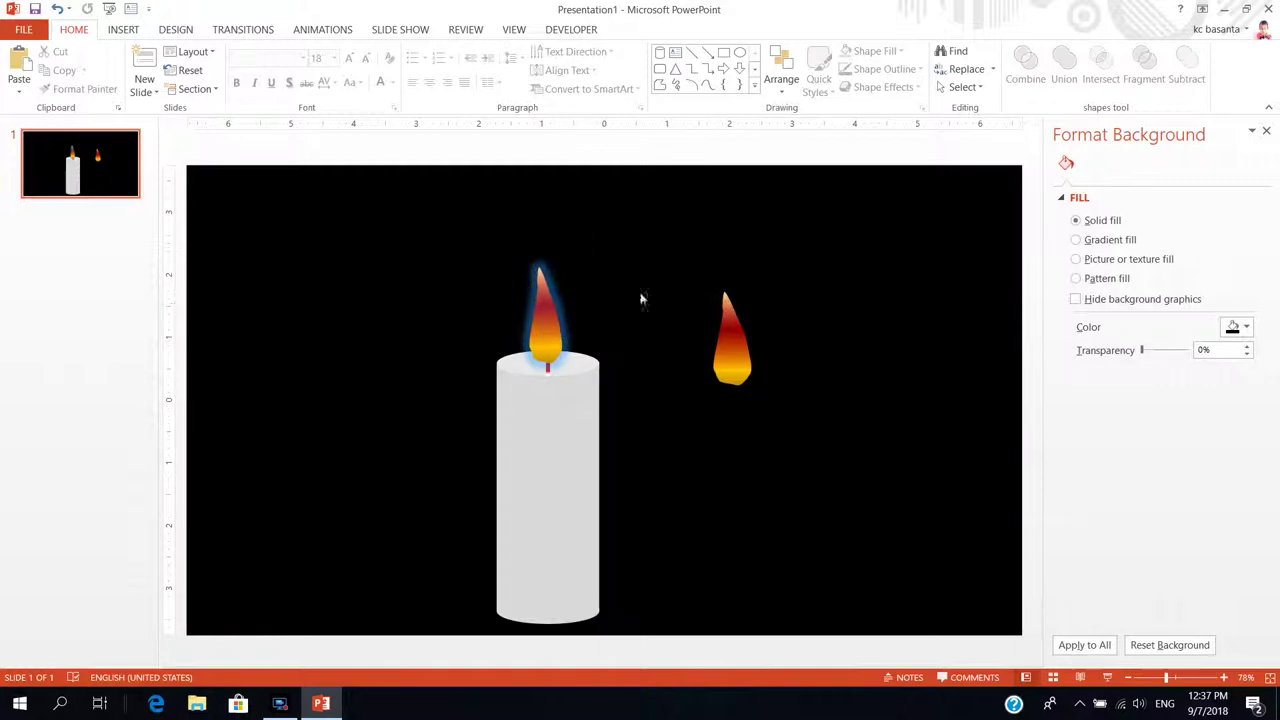
pyautogui.click(550, 310)
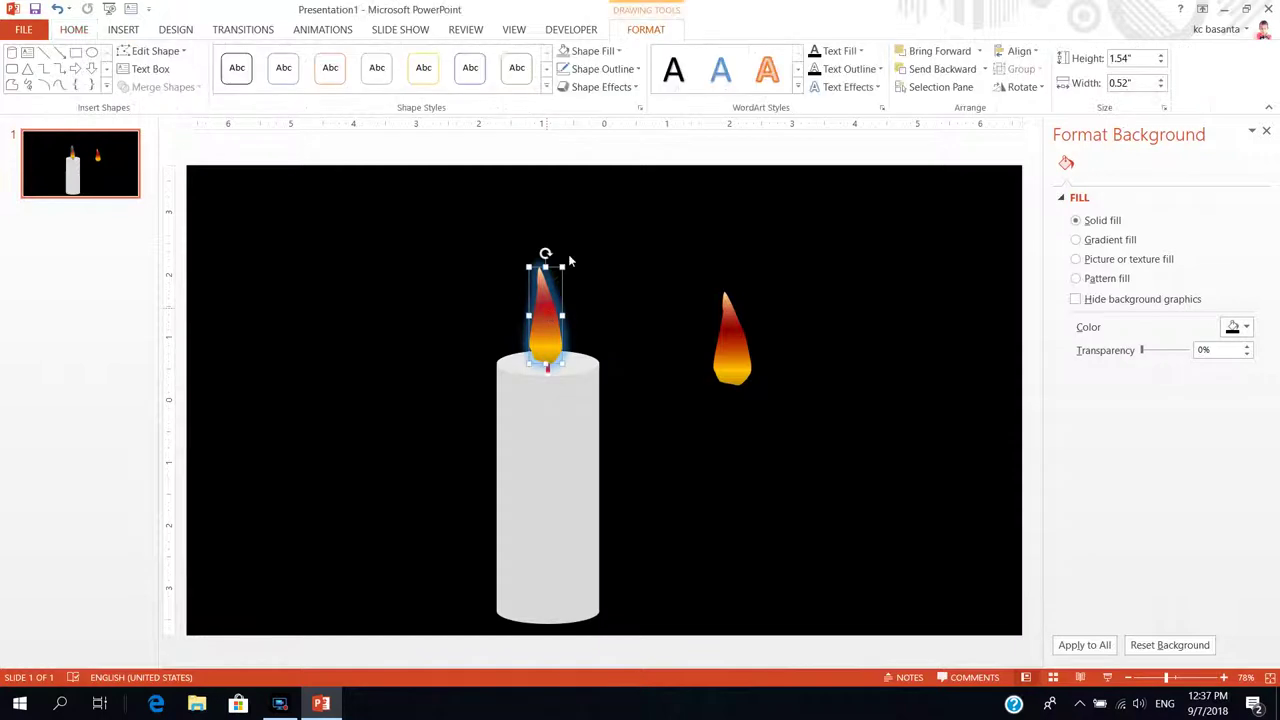
pyautogui.click(600, 87)
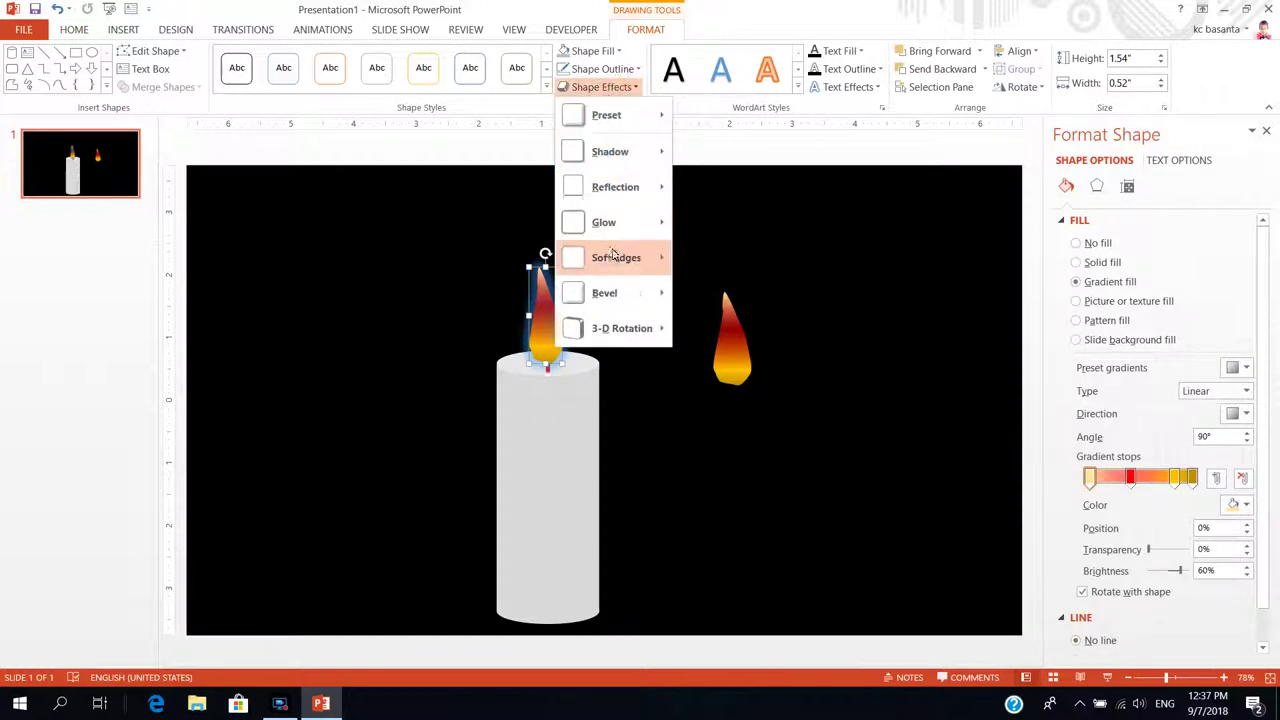
pyautogui.moveTo(608, 293)
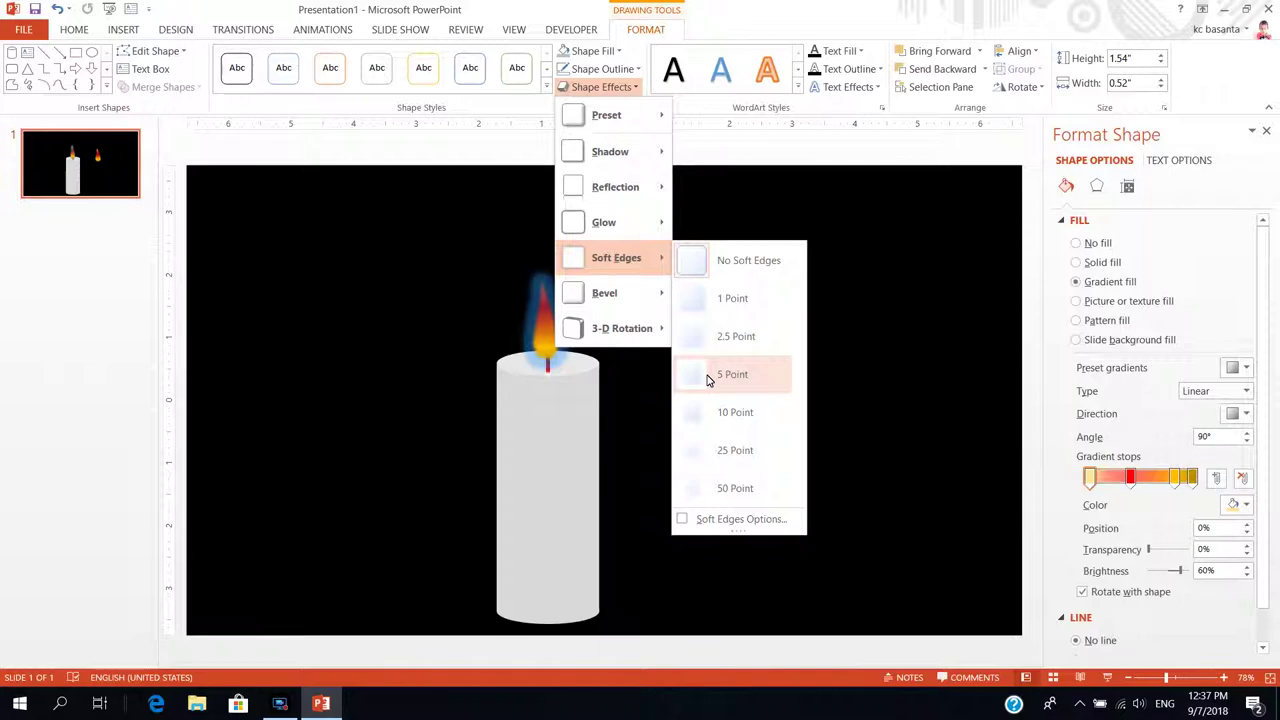
pyautogui.click(708, 378)
pyautogui.click(807, 298)
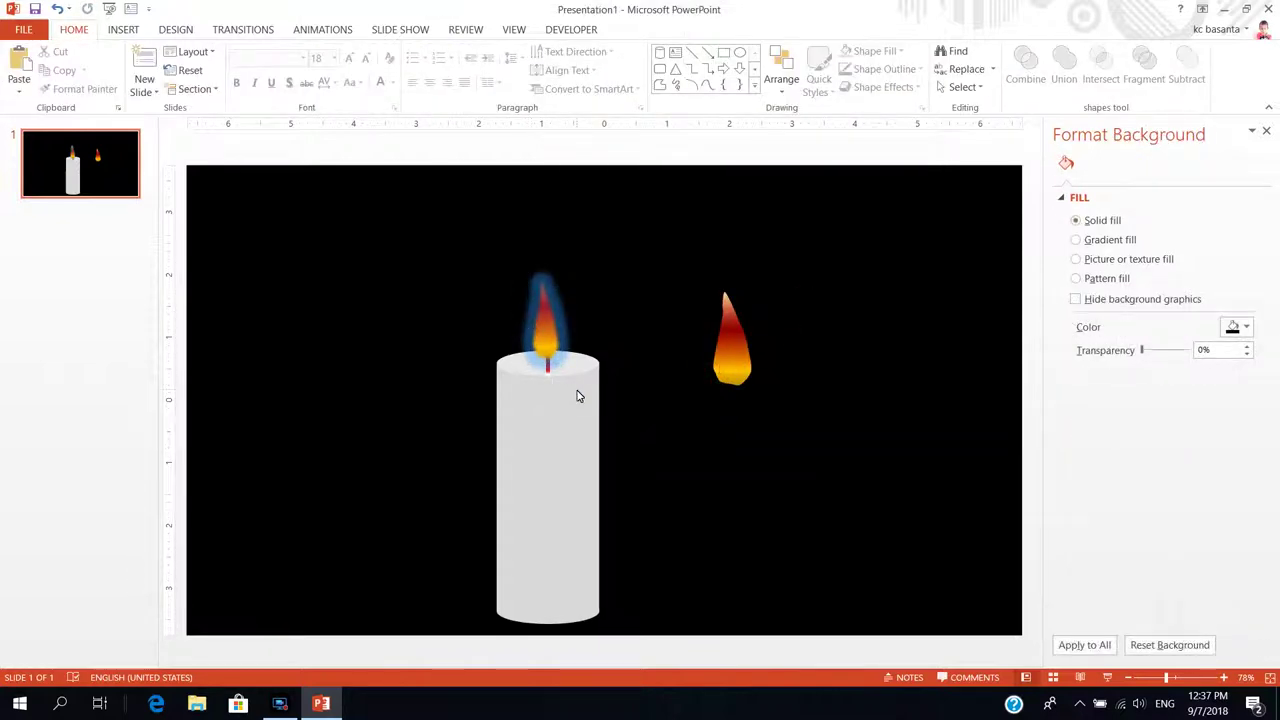
pyautogui.click(737, 356)
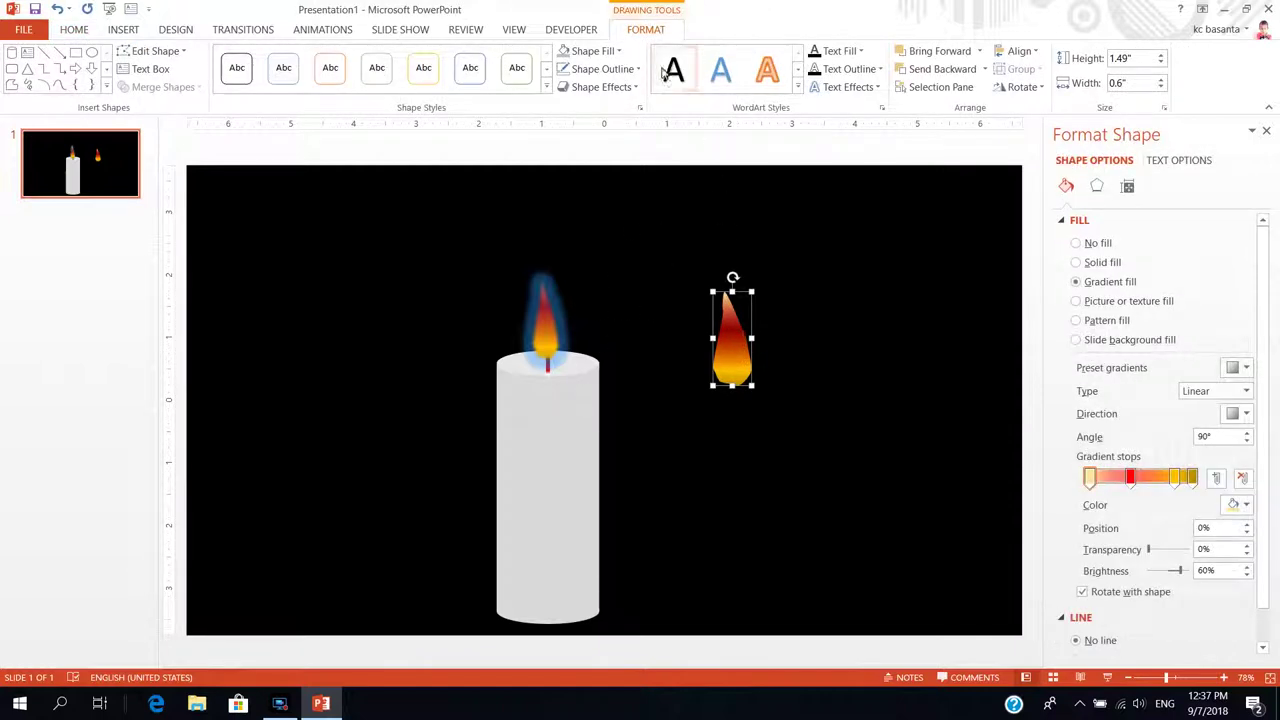
# - Open the More Emphasis Effects list for the separate flame
pyautogui.click(323, 34)
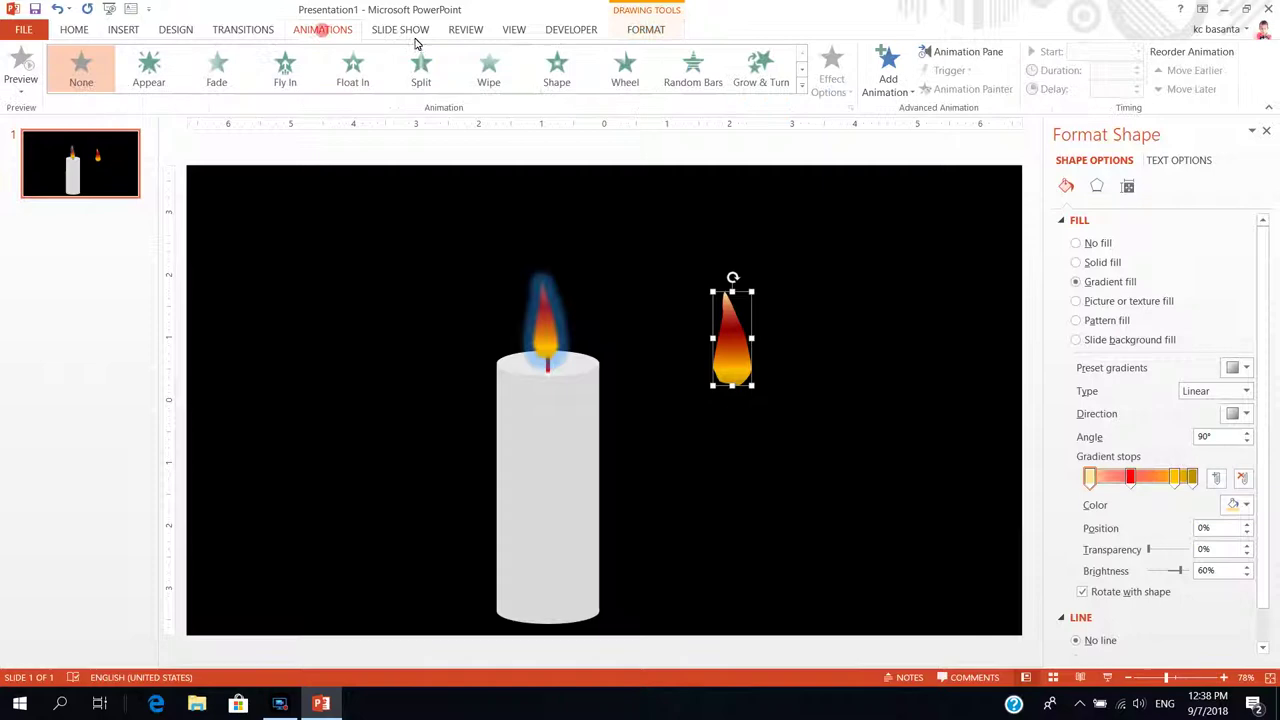
pyautogui.click(895, 90)
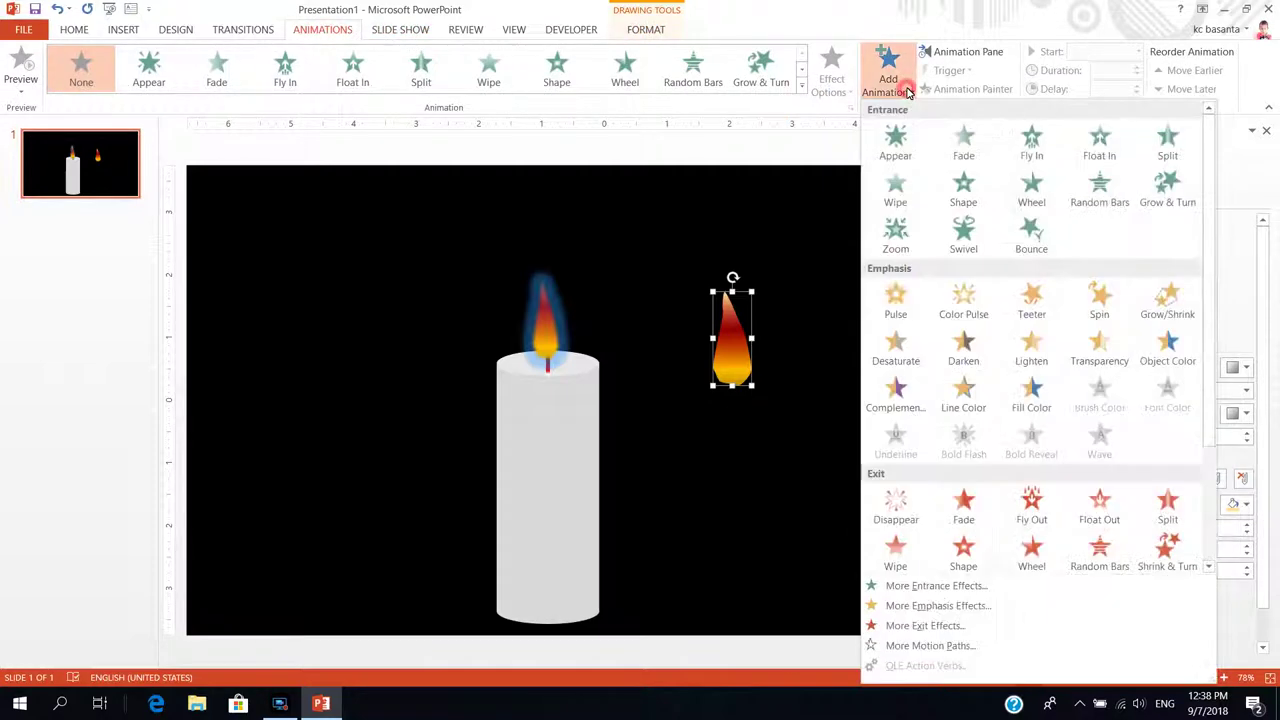
pyautogui.click(926, 606)
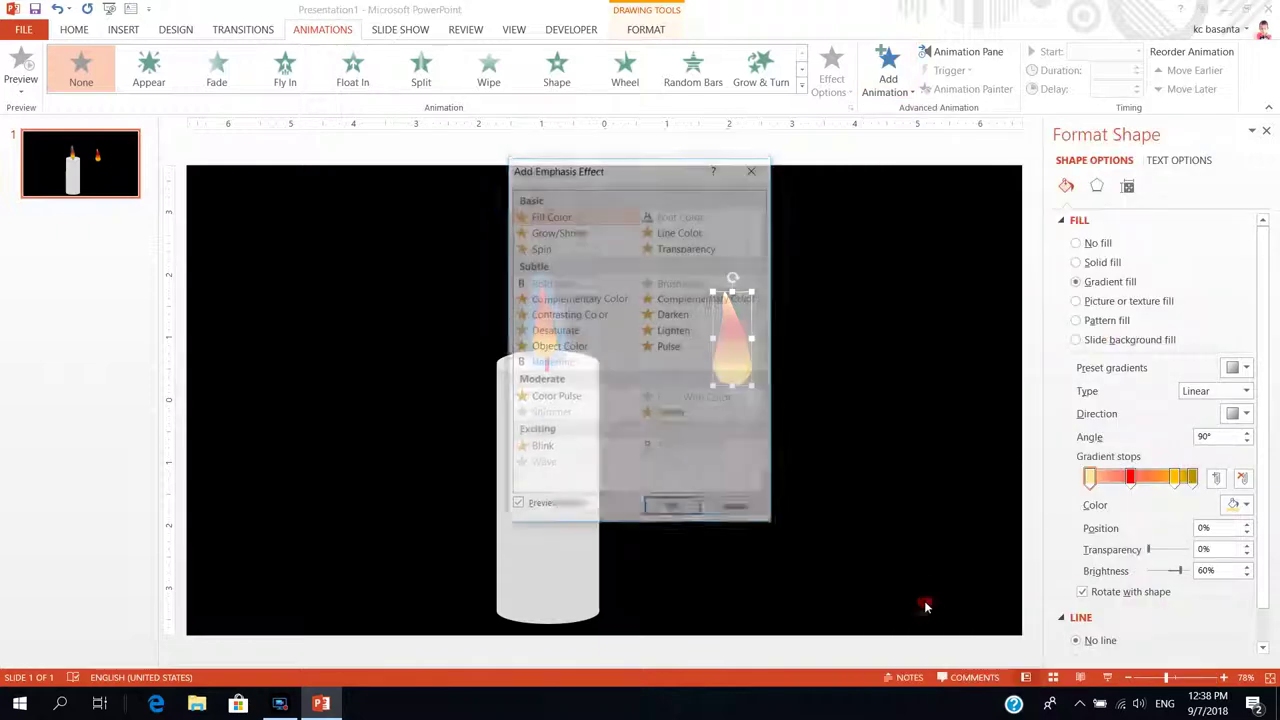
pyautogui.moveTo(671, 170); pyautogui.dragTo(991, 164)
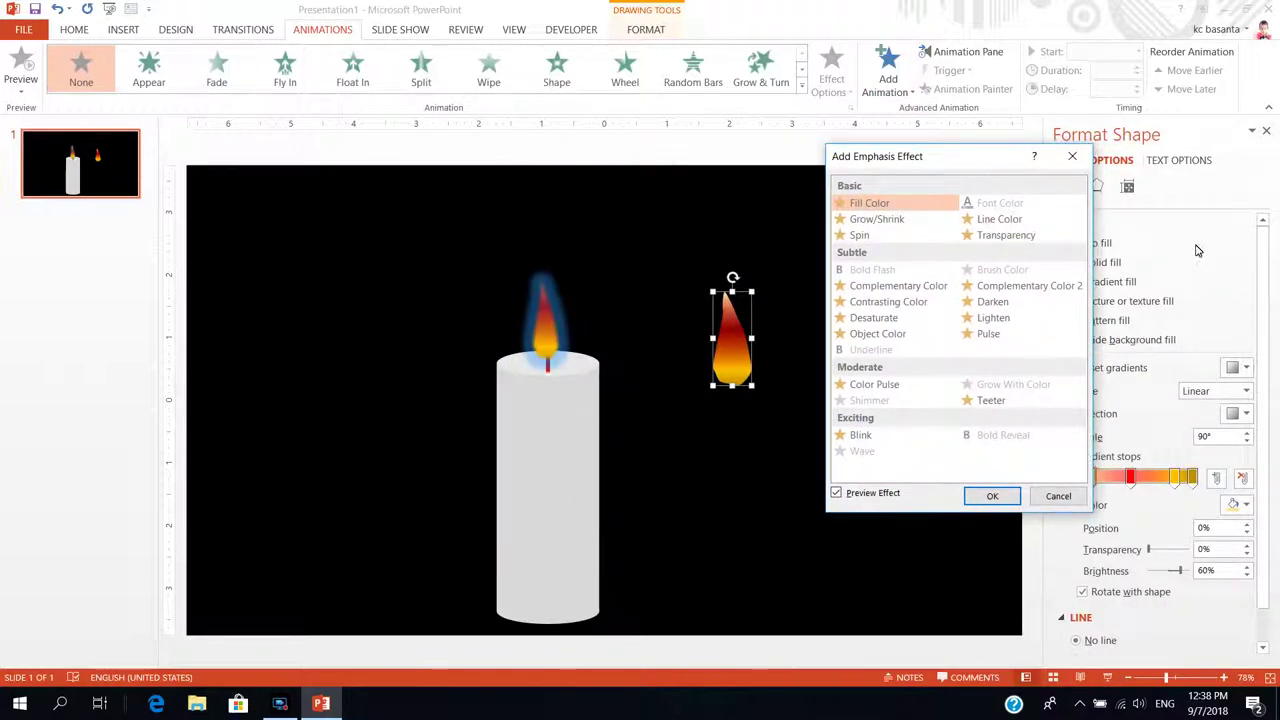
# - Preview Pulse, Teeter, Grow/Shrink, Line Color and Darken, then add Lighten to the right flame
pyautogui.click(1007, 341)
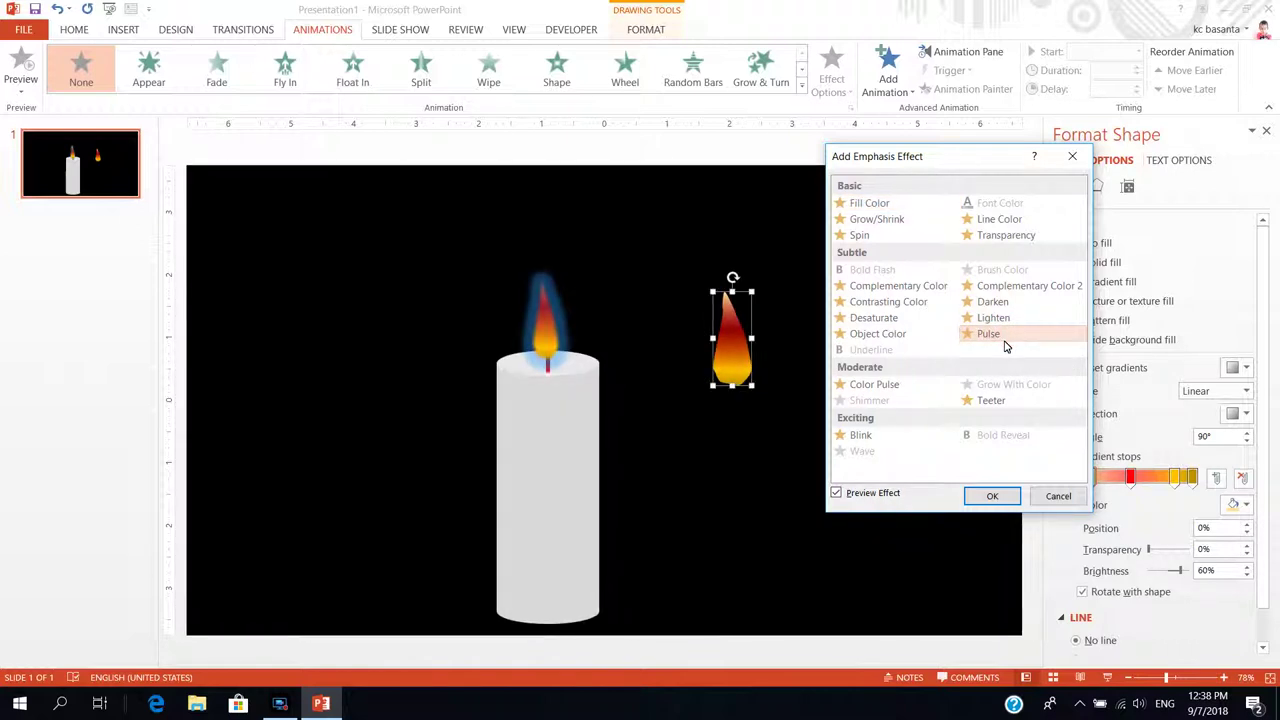
pyautogui.click(993, 401)
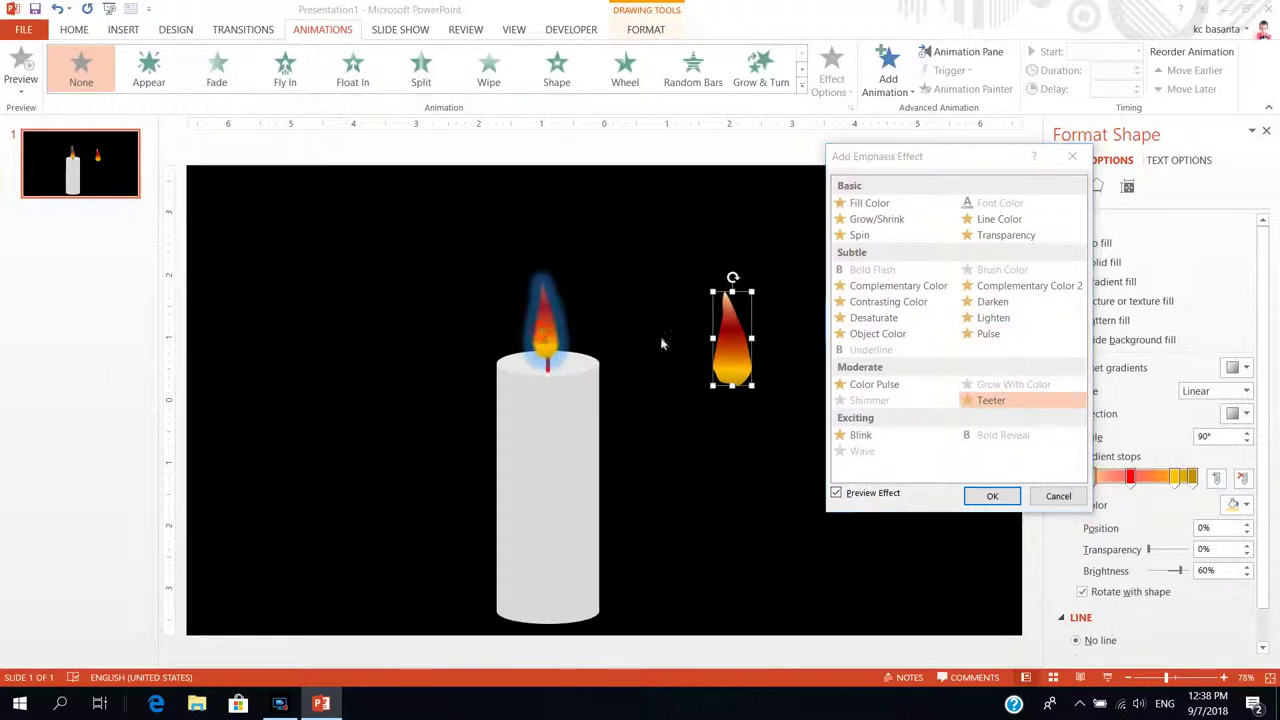
pyautogui.click(881, 222)
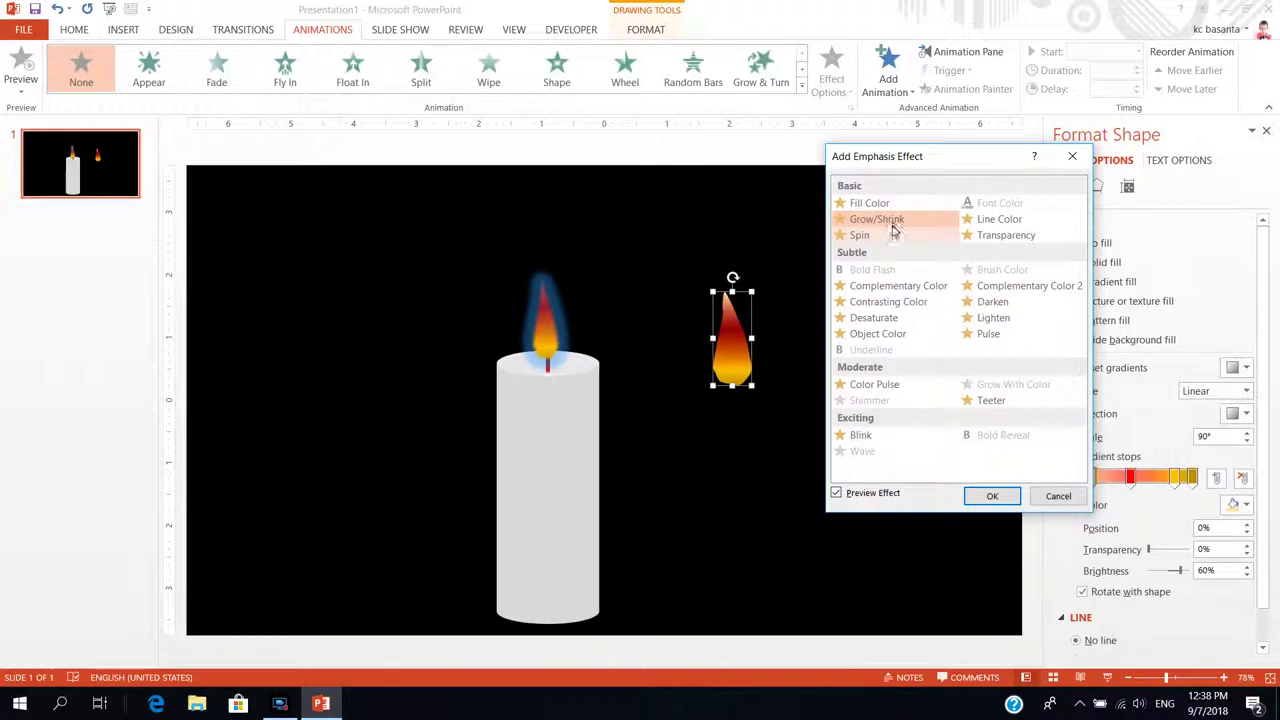
pyautogui.click(1000, 220)
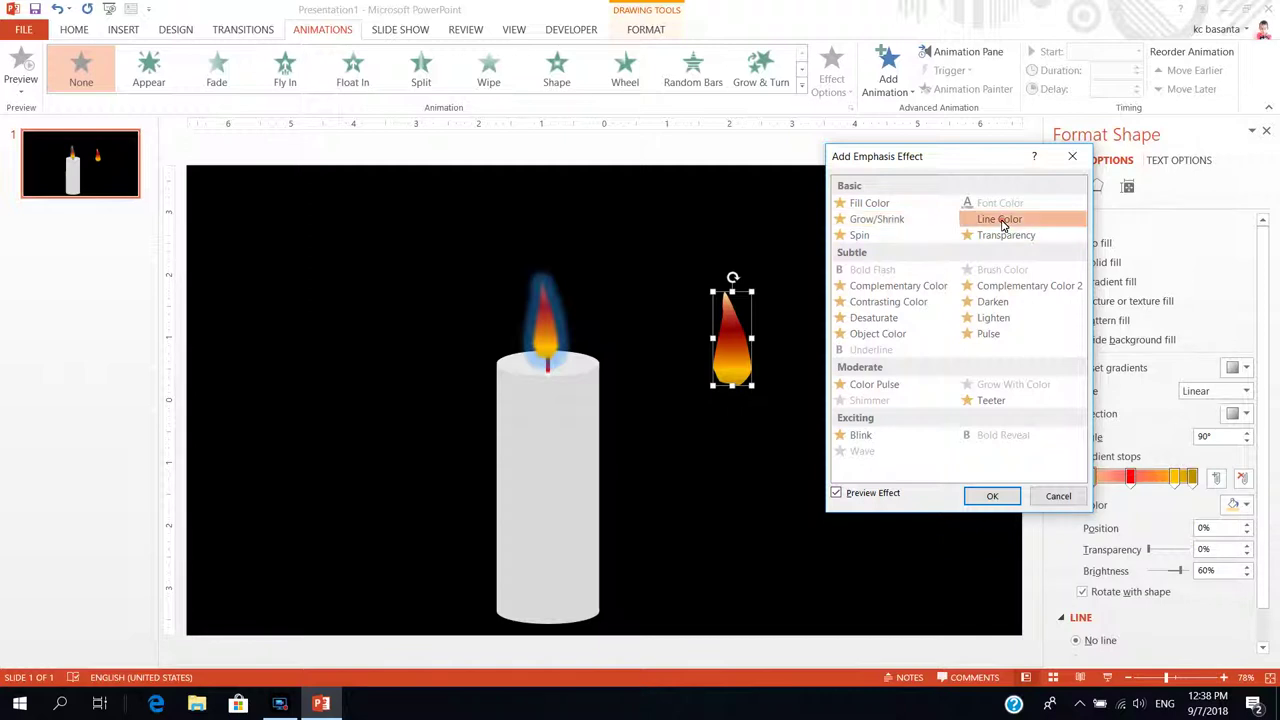
pyautogui.click(1002, 306)
pyautogui.click(994, 319)
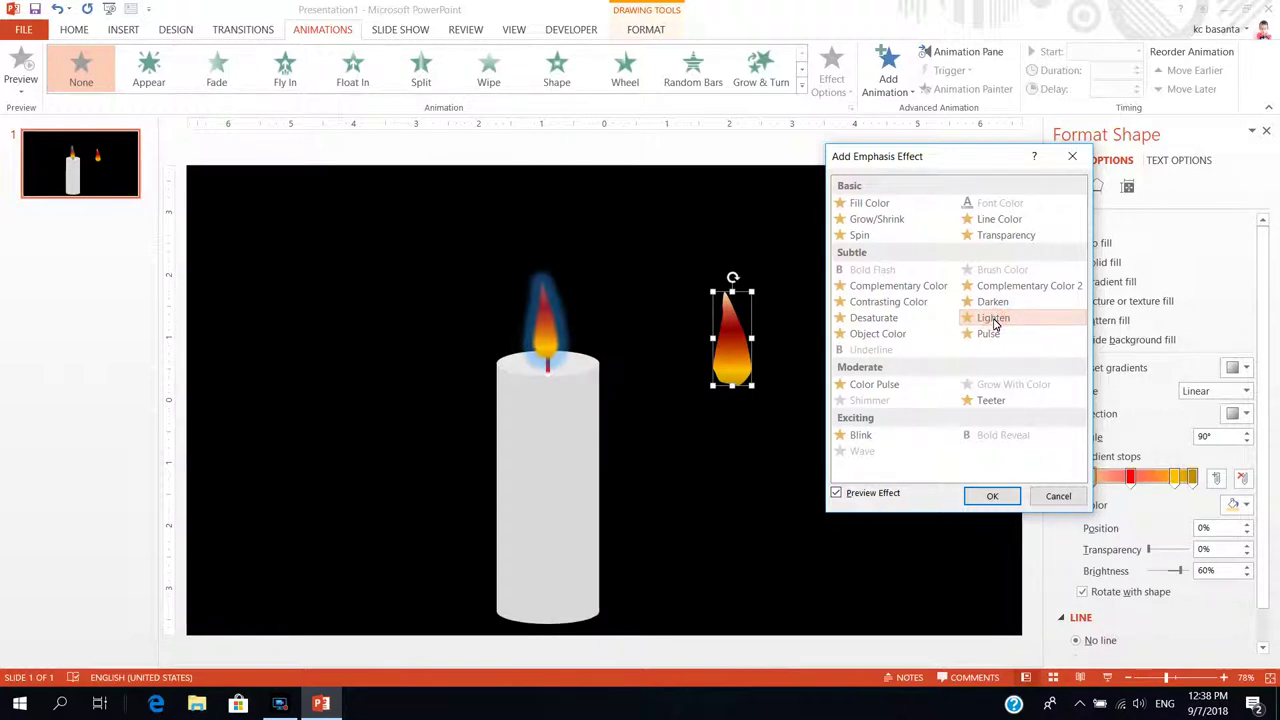
pyautogui.click(996, 338)
pyautogui.click(999, 320)
pyautogui.click(993, 495)
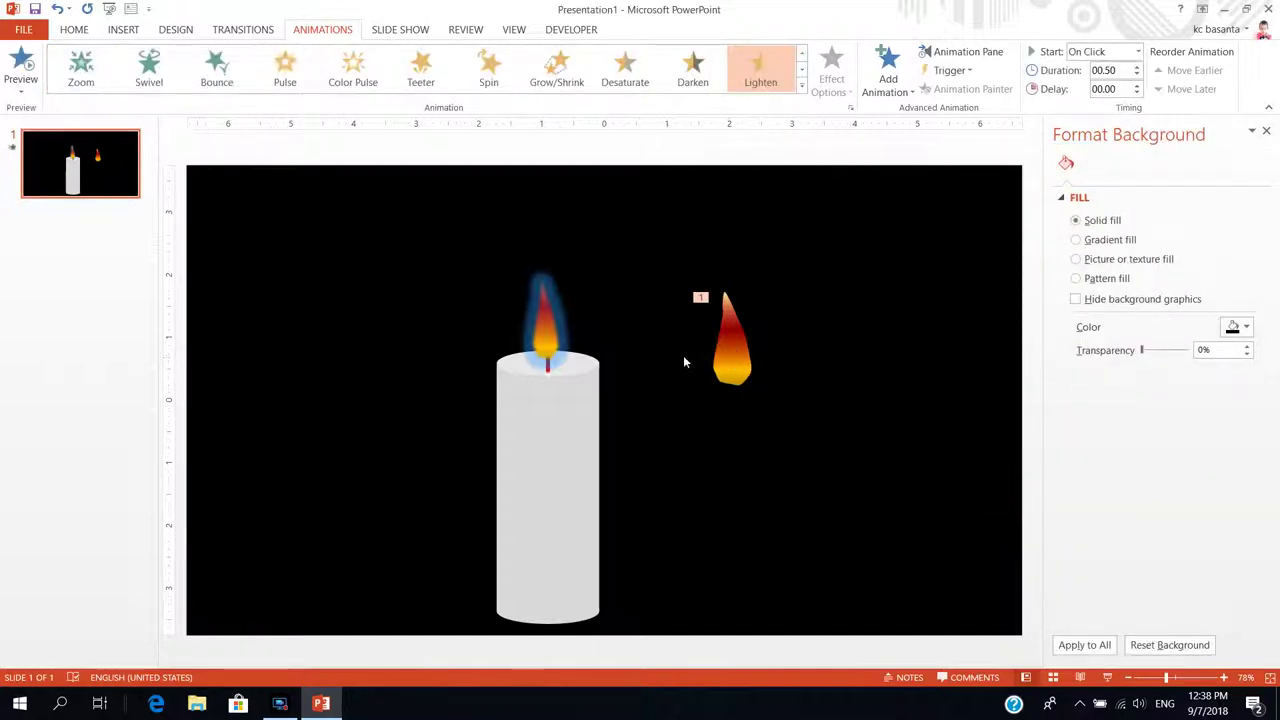
pyautogui.click(555, 341)
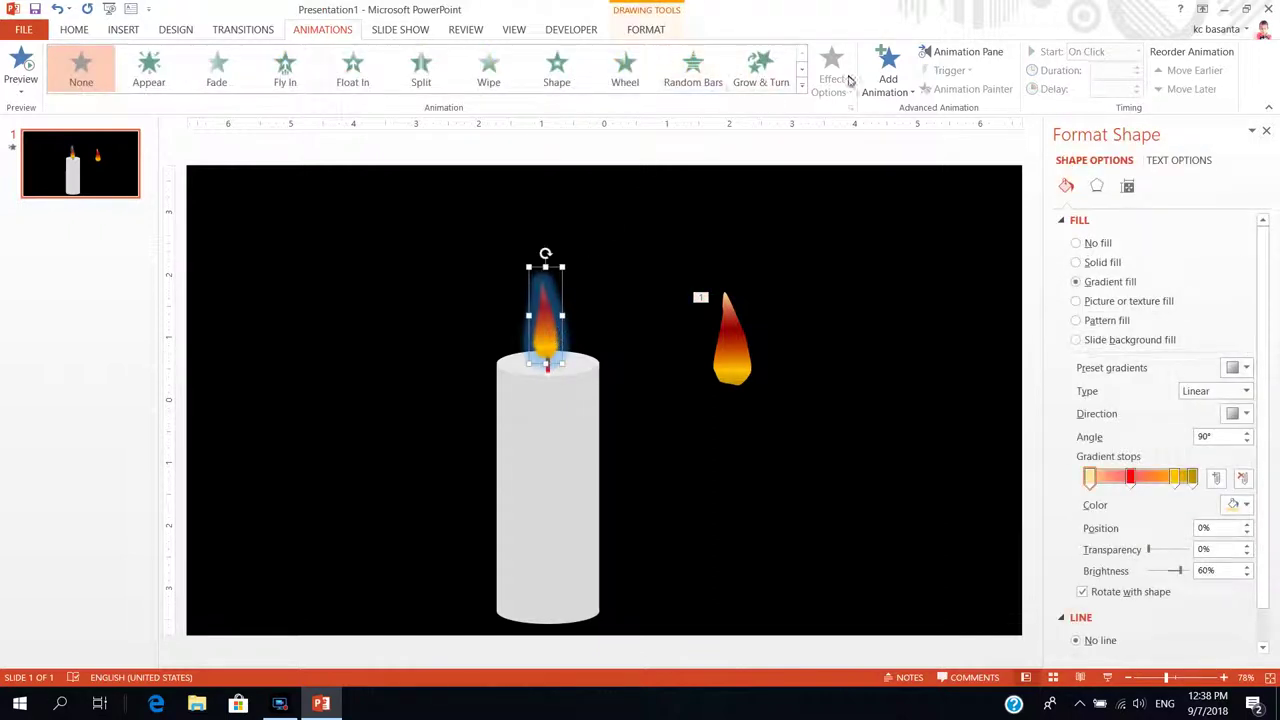
# - Add a Pulse emphasis effect to the candle's flame as animation 2
pyautogui.click(900, 92)
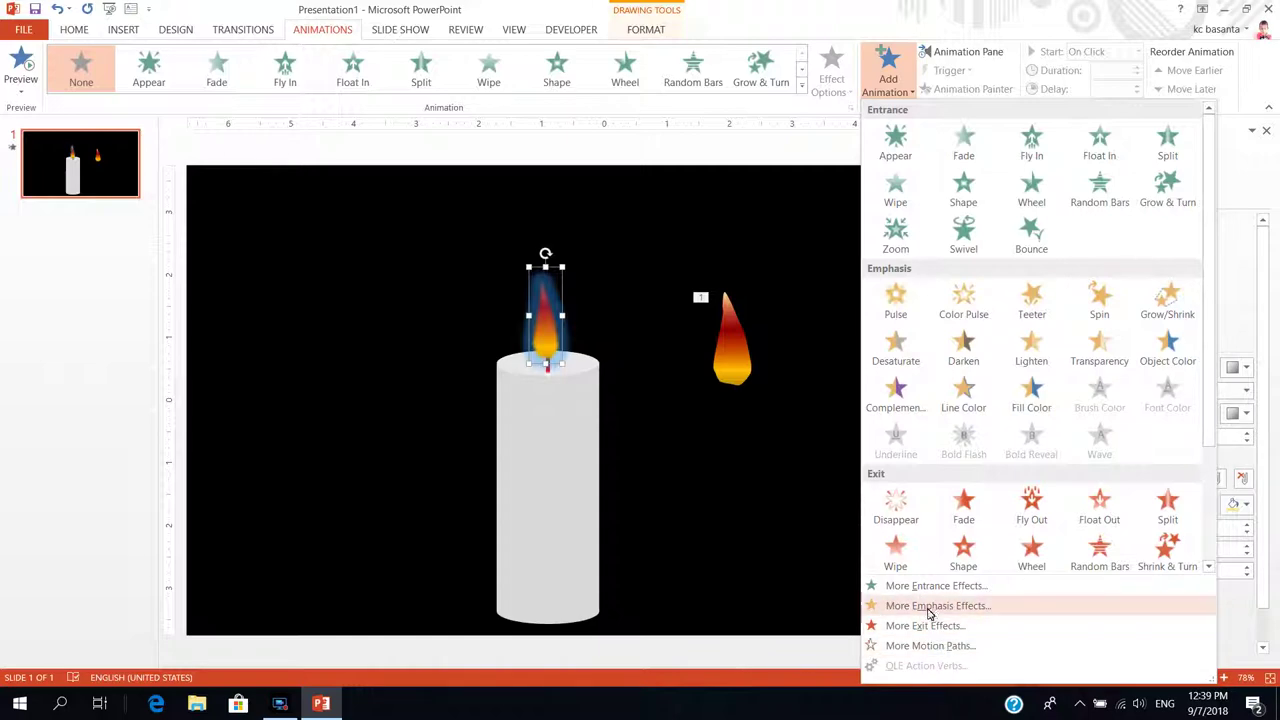
pyautogui.click(928, 608)
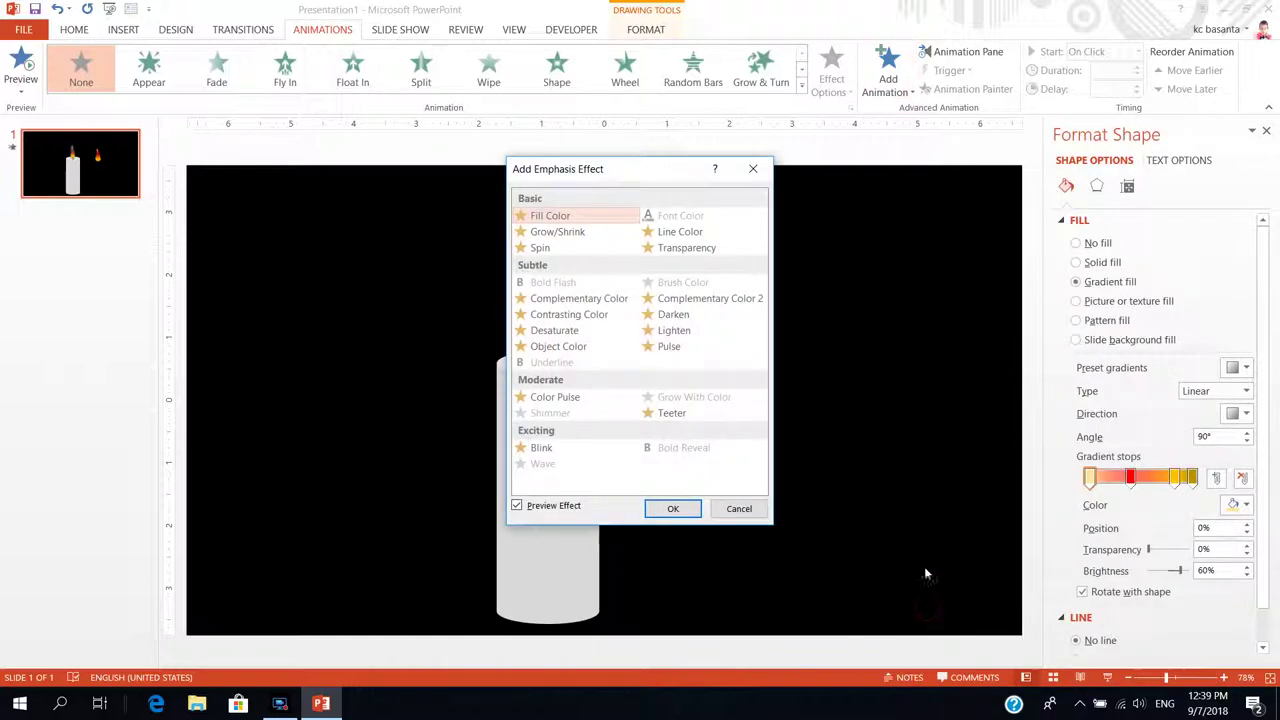
pyautogui.moveTo(668, 180); pyautogui.dragTo(961, 164)
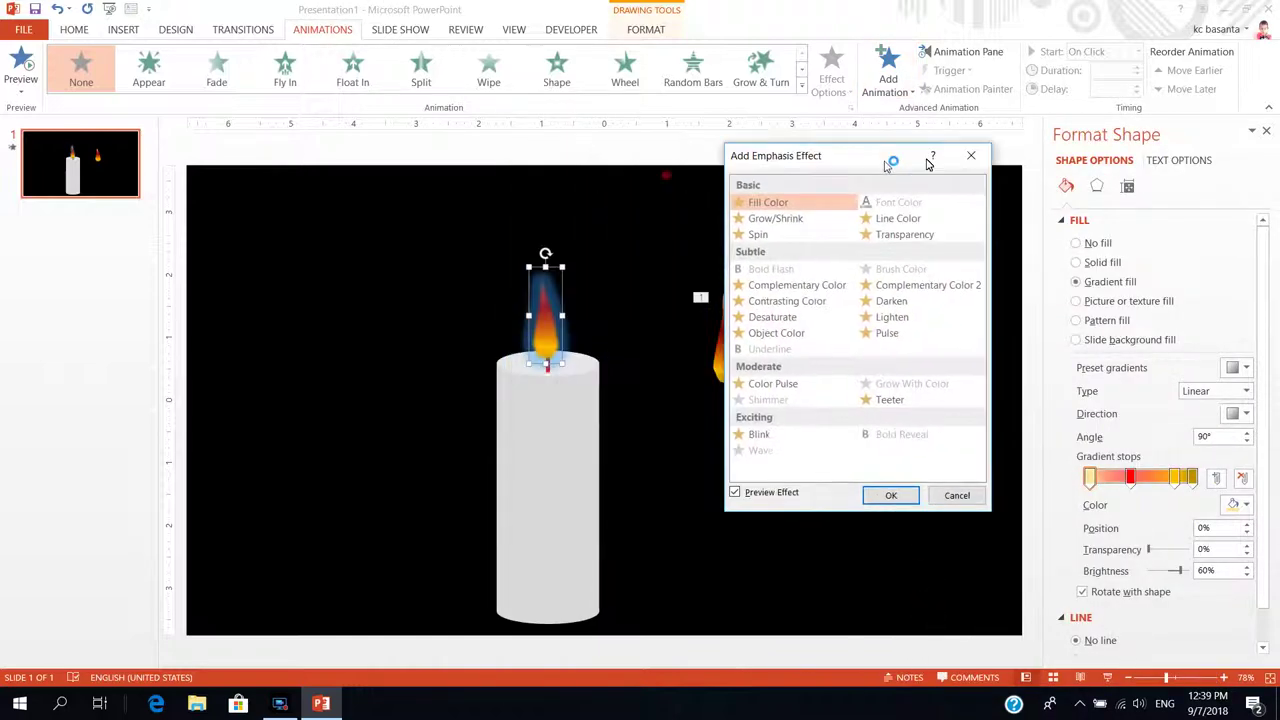
pyautogui.click(962, 331)
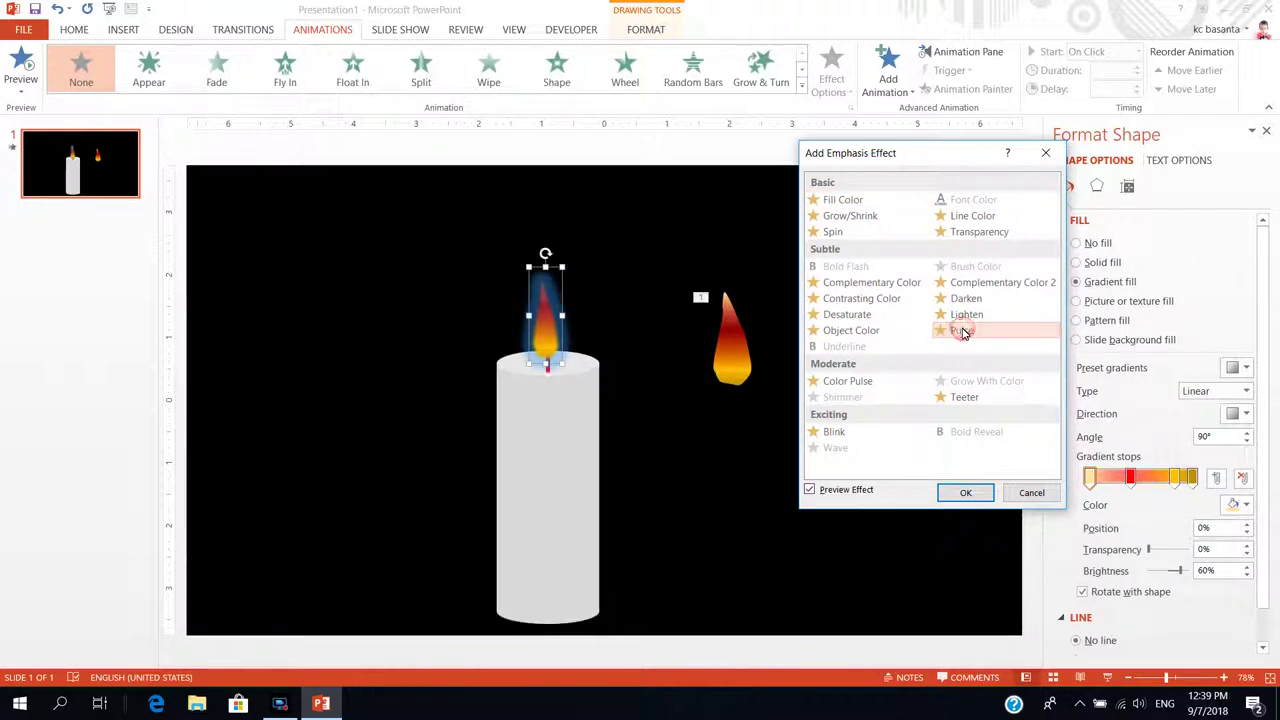
pyautogui.click(965, 400)
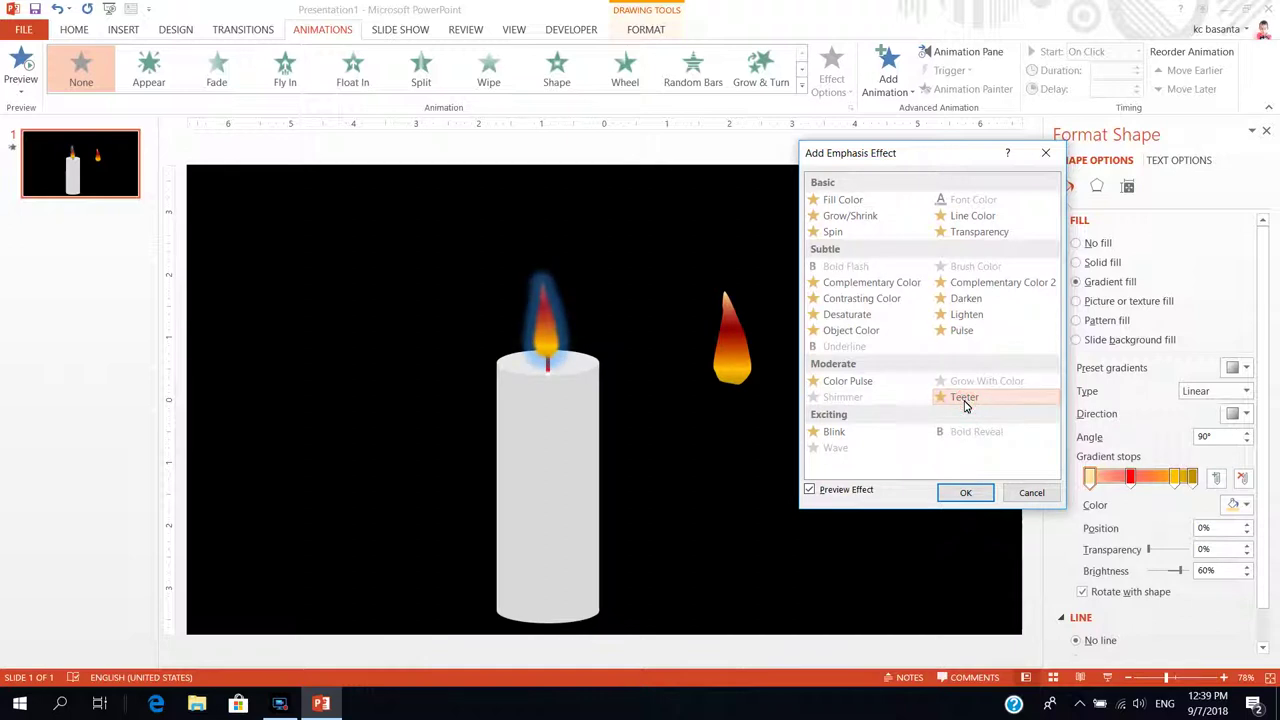
pyautogui.click(963, 332)
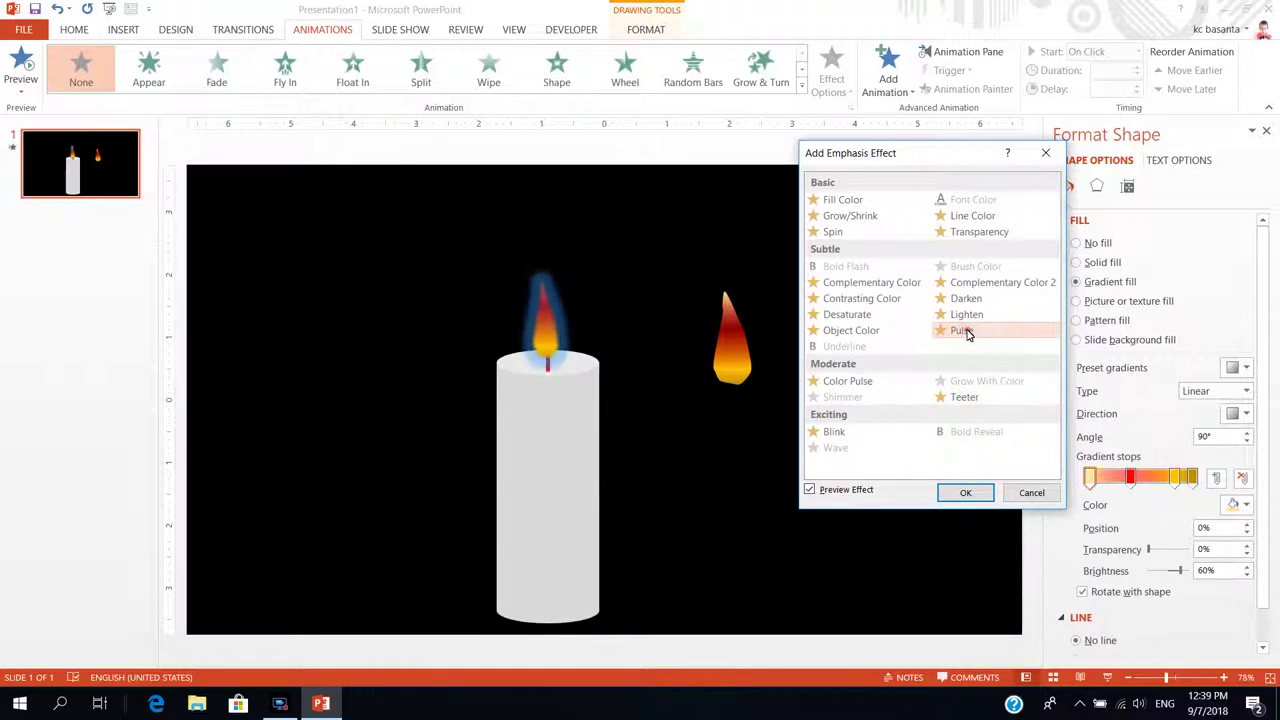
pyautogui.click(966, 334)
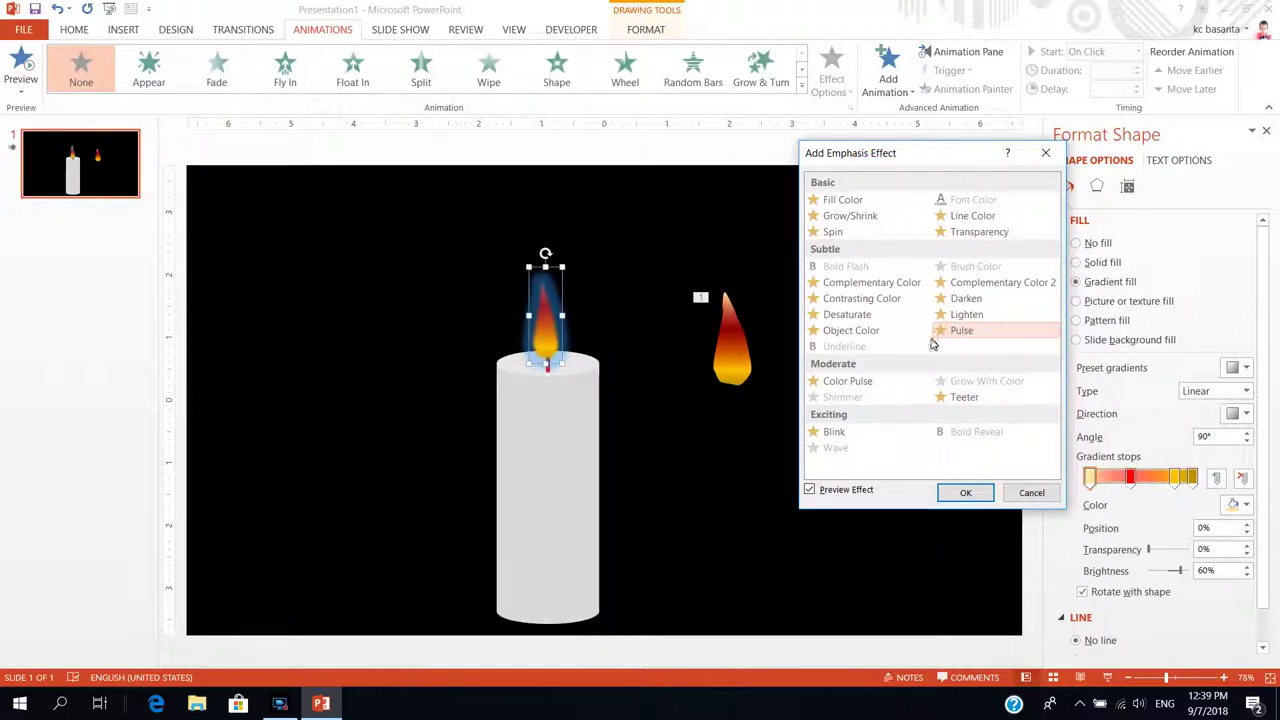
pyautogui.click(966, 493)
# - Preview the flame animations and nudge the separate flame slightly right
pyautogui.click(771, 380)
pyautogui.click(740, 362)
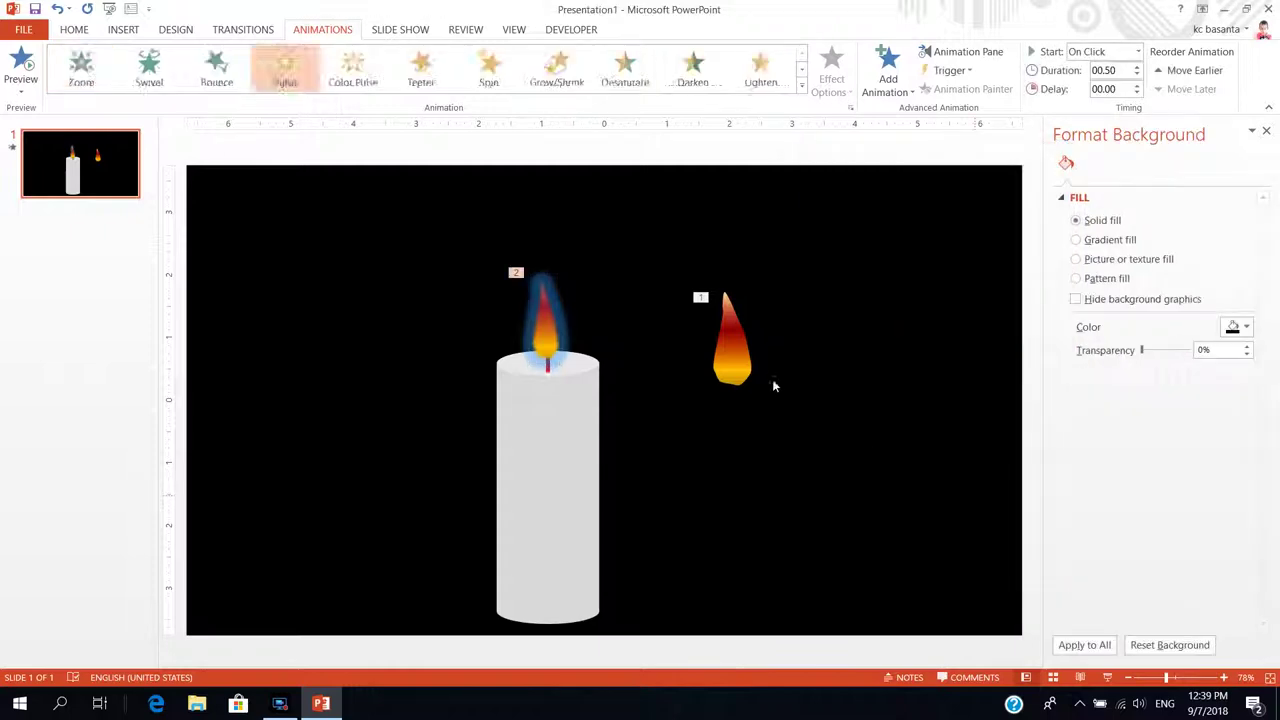
pyautogui.click(24, 64)
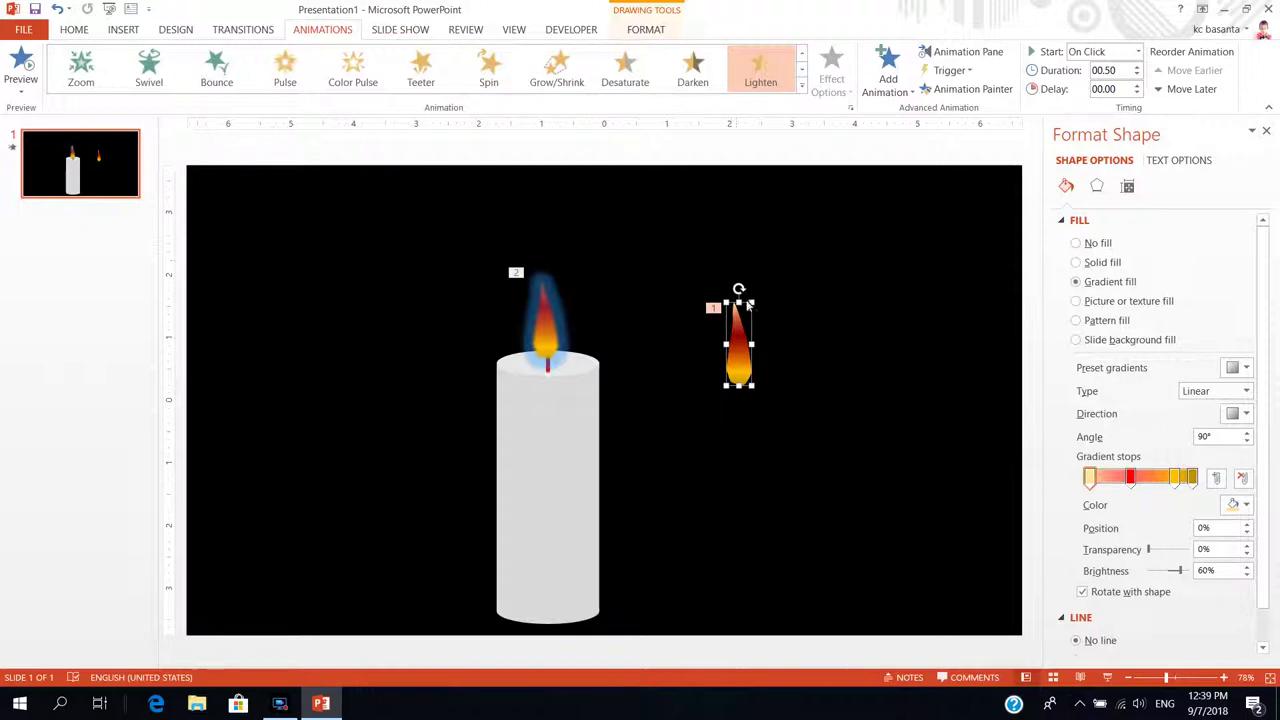
pyautogui.moveTo(738, 344); pyautogui.dragTo(742, 344)
# - Give the separate flame 2.5 point soft edges and an orange glow
pyautogui.click(648, 29)
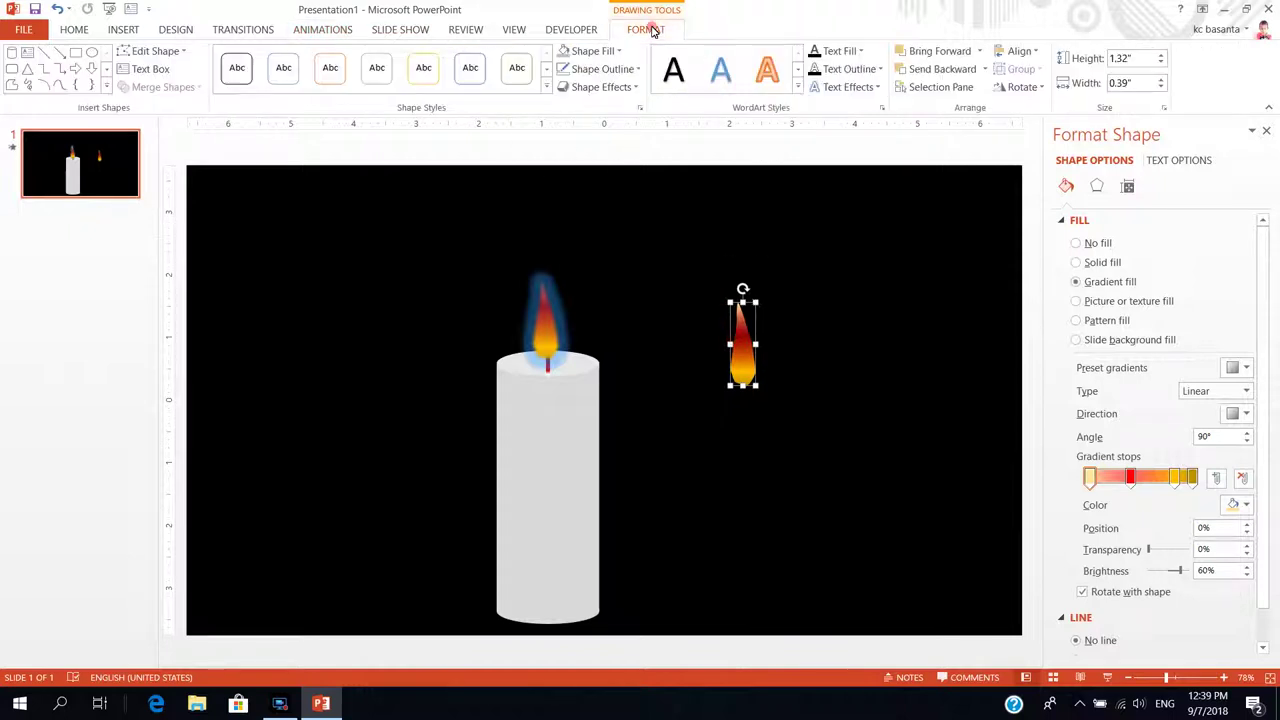
pyautogui.click(621, 87)
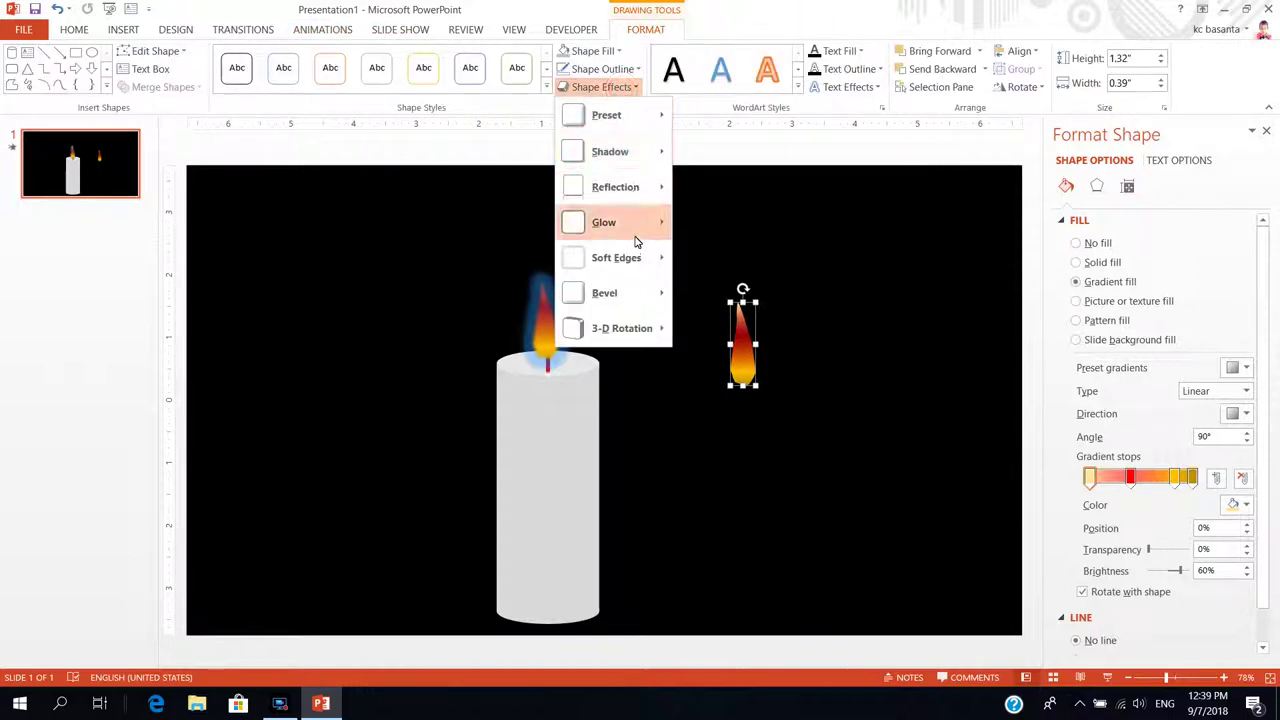
pyautogui.moveTo(636, 258)
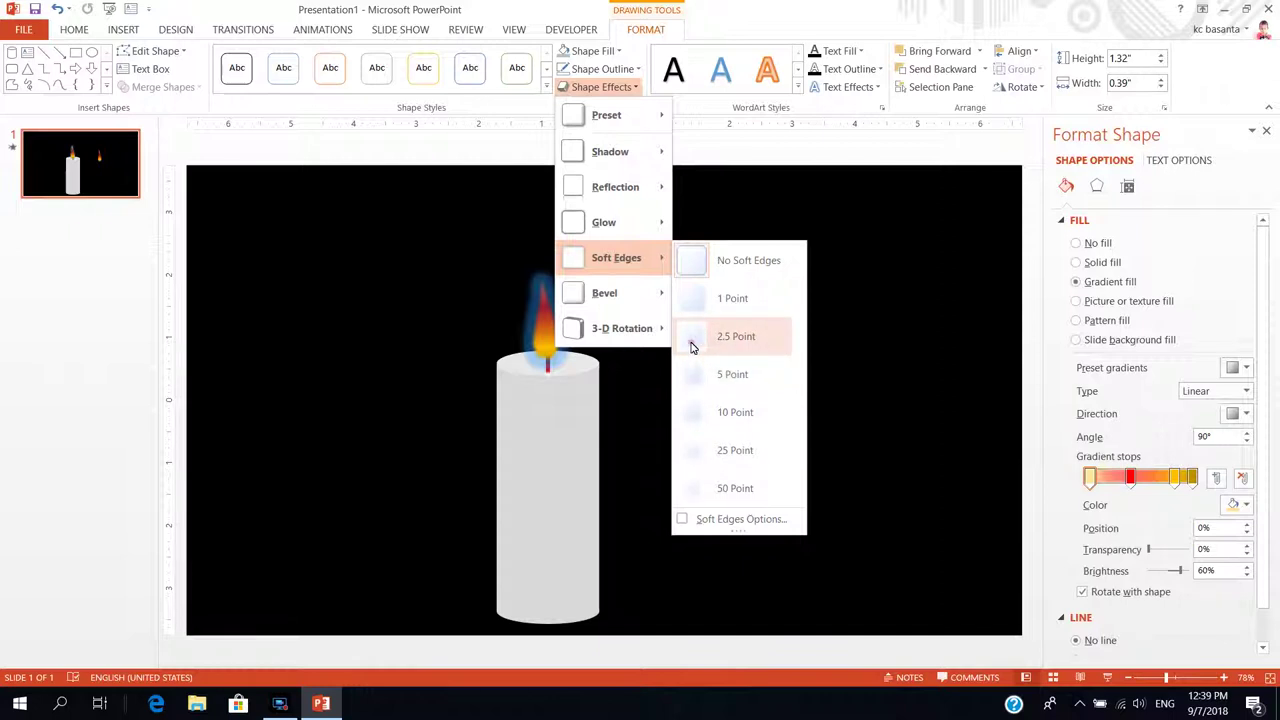
pyautogui.click(691, 346)
pyautogui.click(603, 87)
pyautogui.moveTo(617, 225)
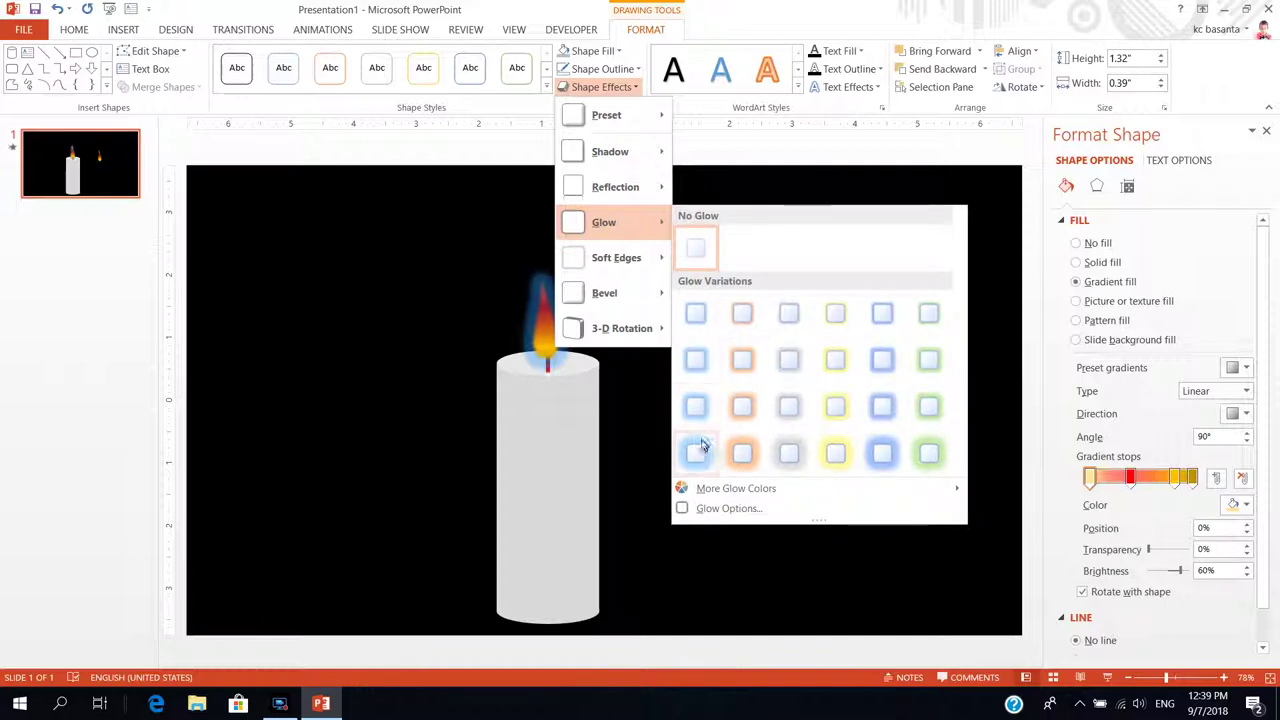
pyautogui.click(737, 451)
pyautogui.click(812, 400)
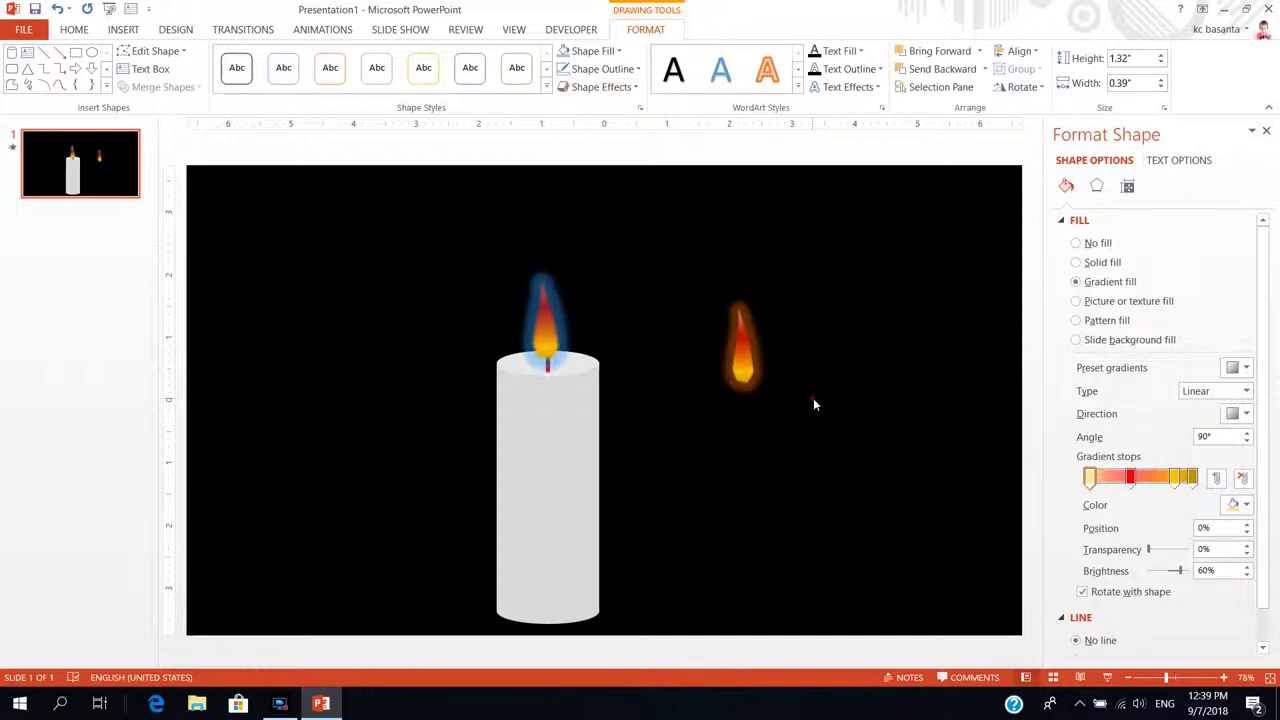
# - Move the small orange-glow flame onto the candle wick
pyautogui.click(747, 374)
pyautogui.moveTo(743, 360); pyautogui.dragTo(547, 350)
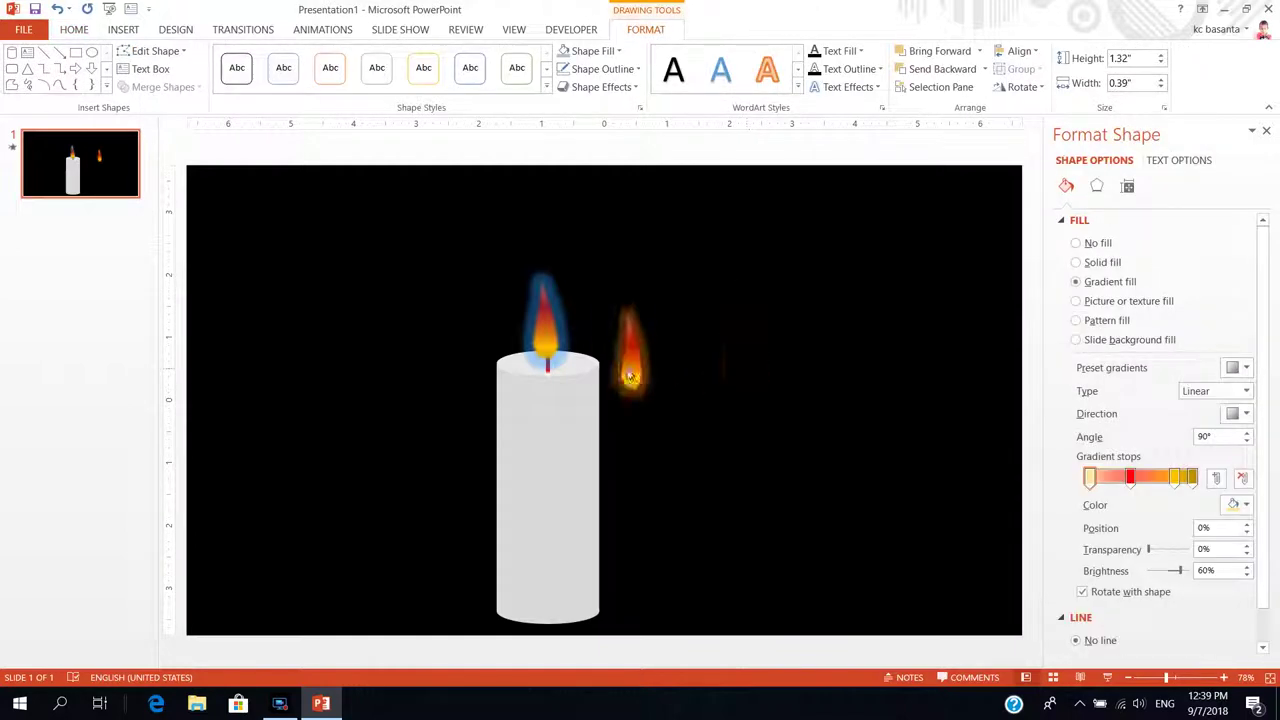
pyautogui.click(547, 345)
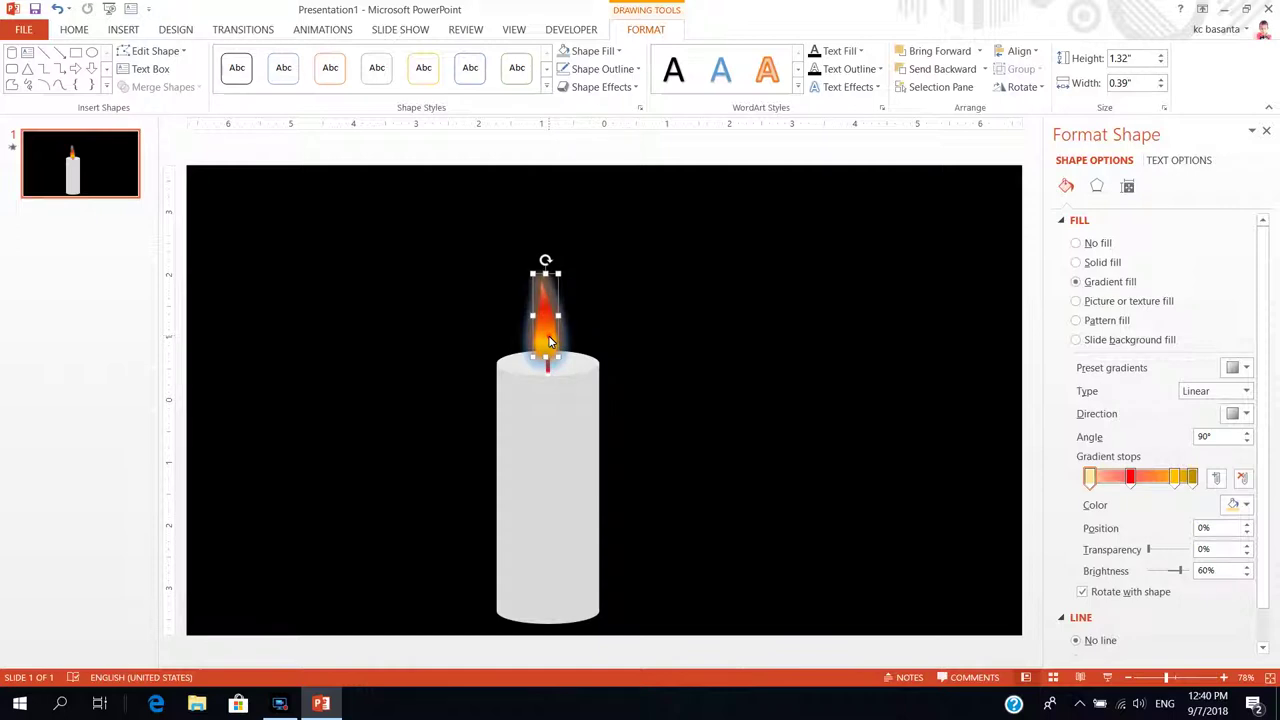
# - Send the selected flame to the back, behind the other flame
pyautogui.rightClick(551, 343)
pyautogui.moveTo(640, 512)
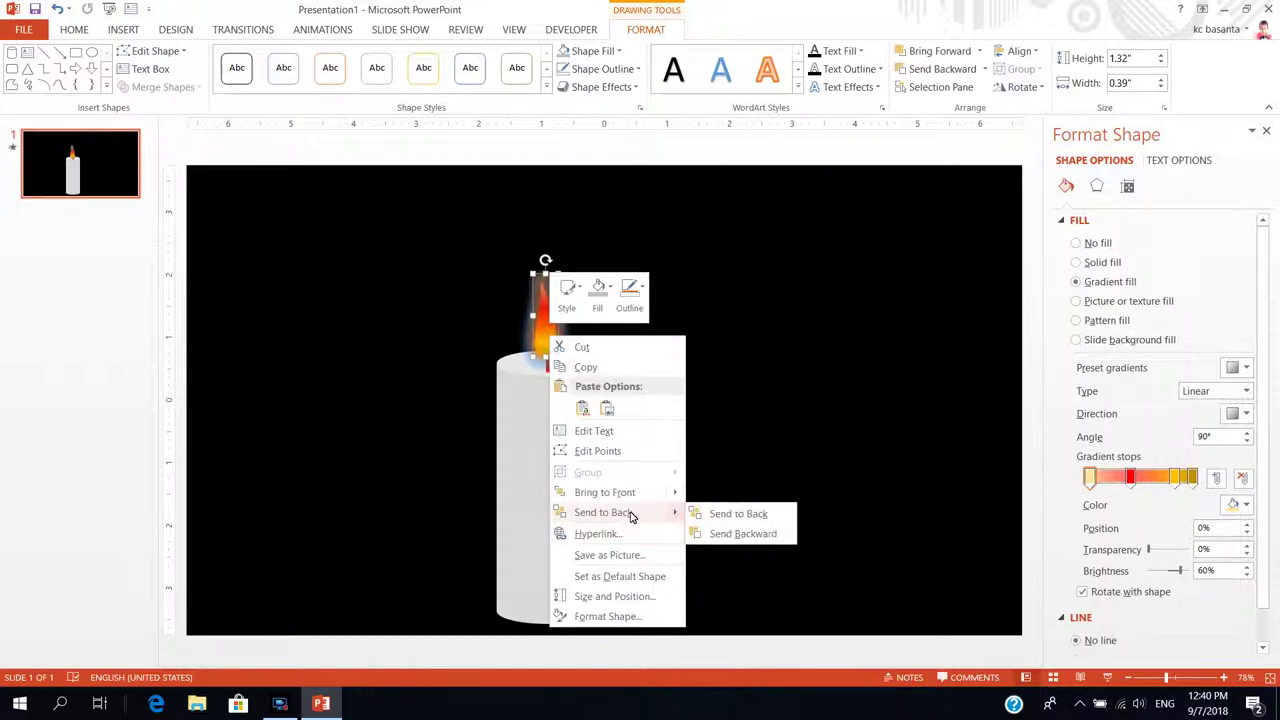
pyautogui.click(716, 515)
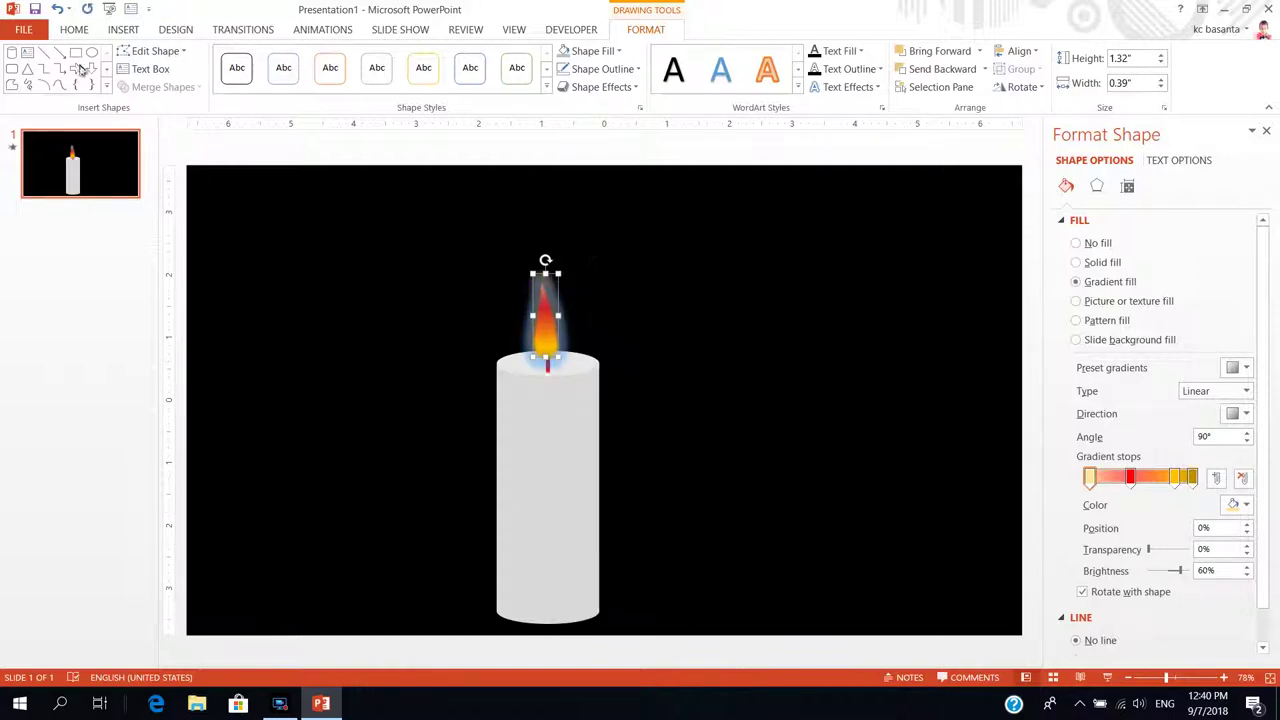
# - Preview the Lighten animation and move the blue-glow flame to the candle's right
pyautogui.click(322, 29)
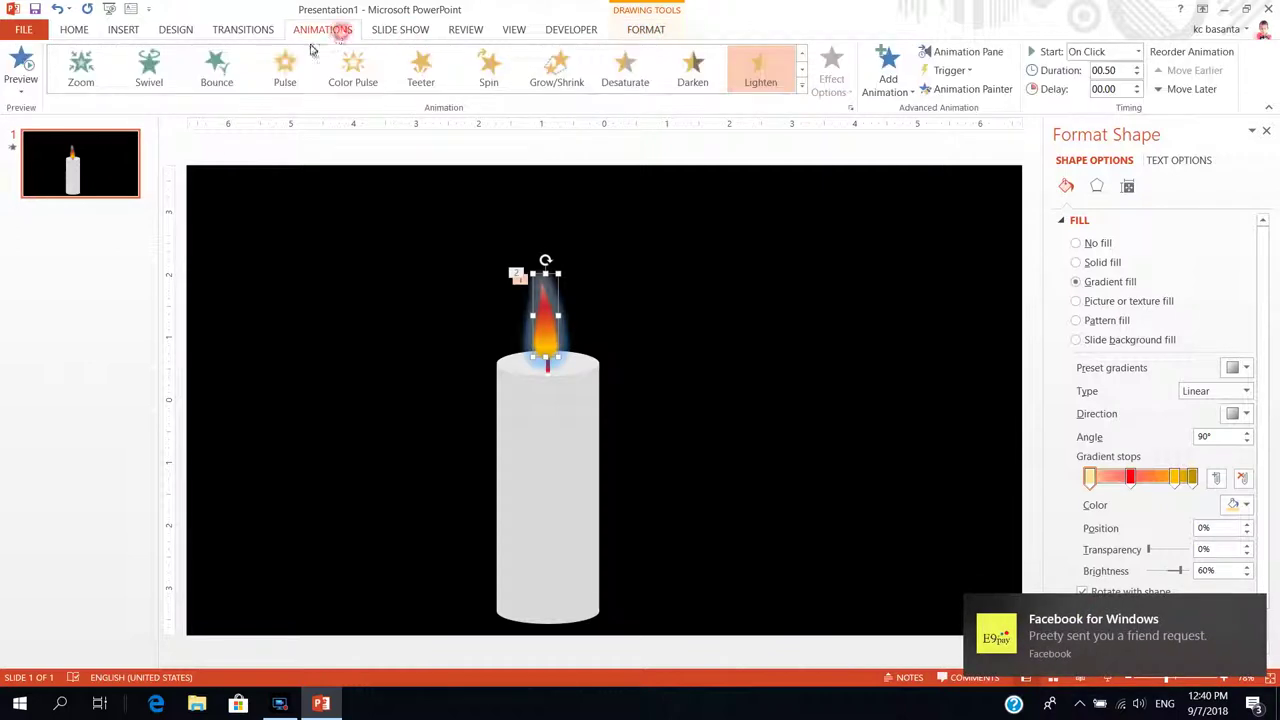
pyautogui.click(28, 74)
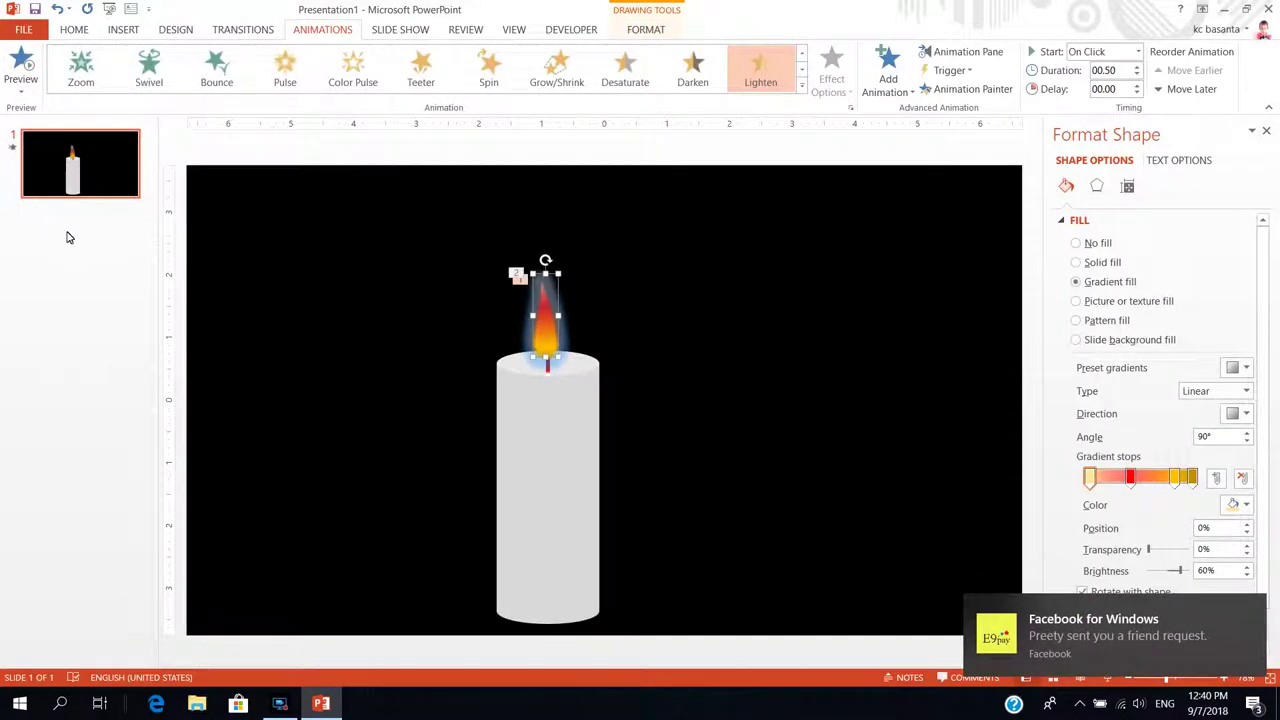
pyautogui.click(24, 62)
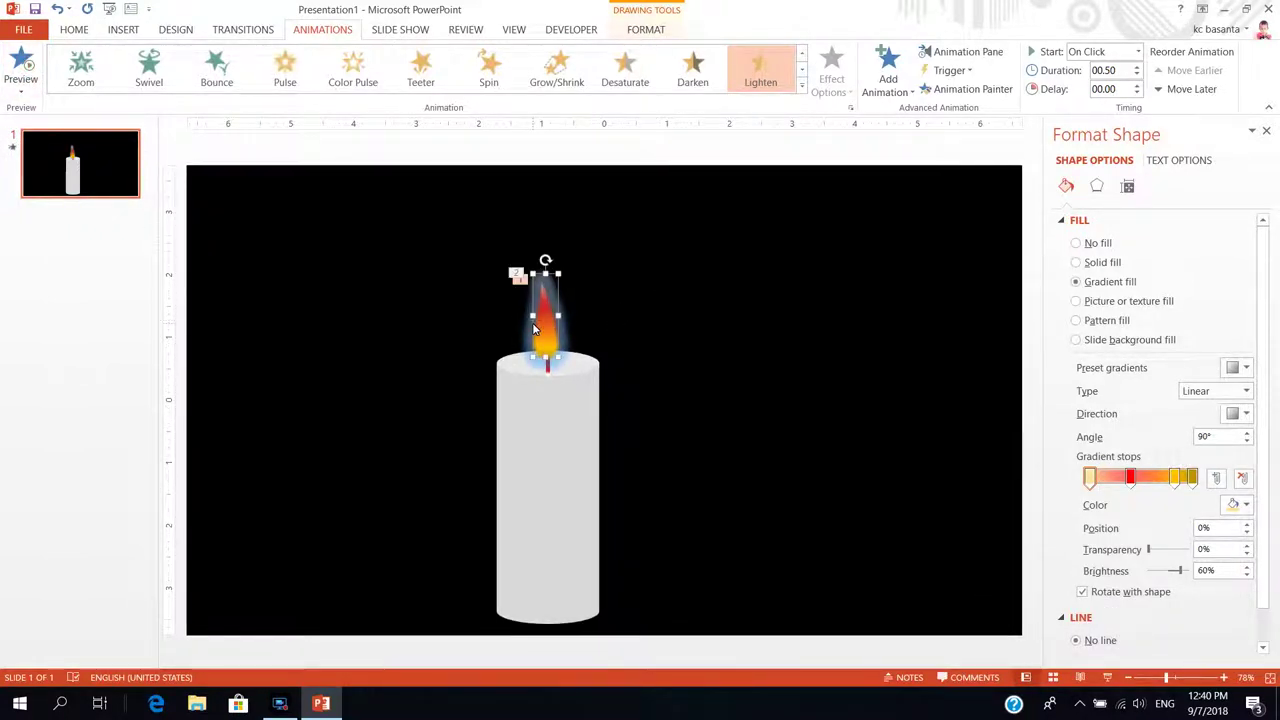
pyautogui.moveTo(533, 328); pyautogui.dragTo(645, 322)
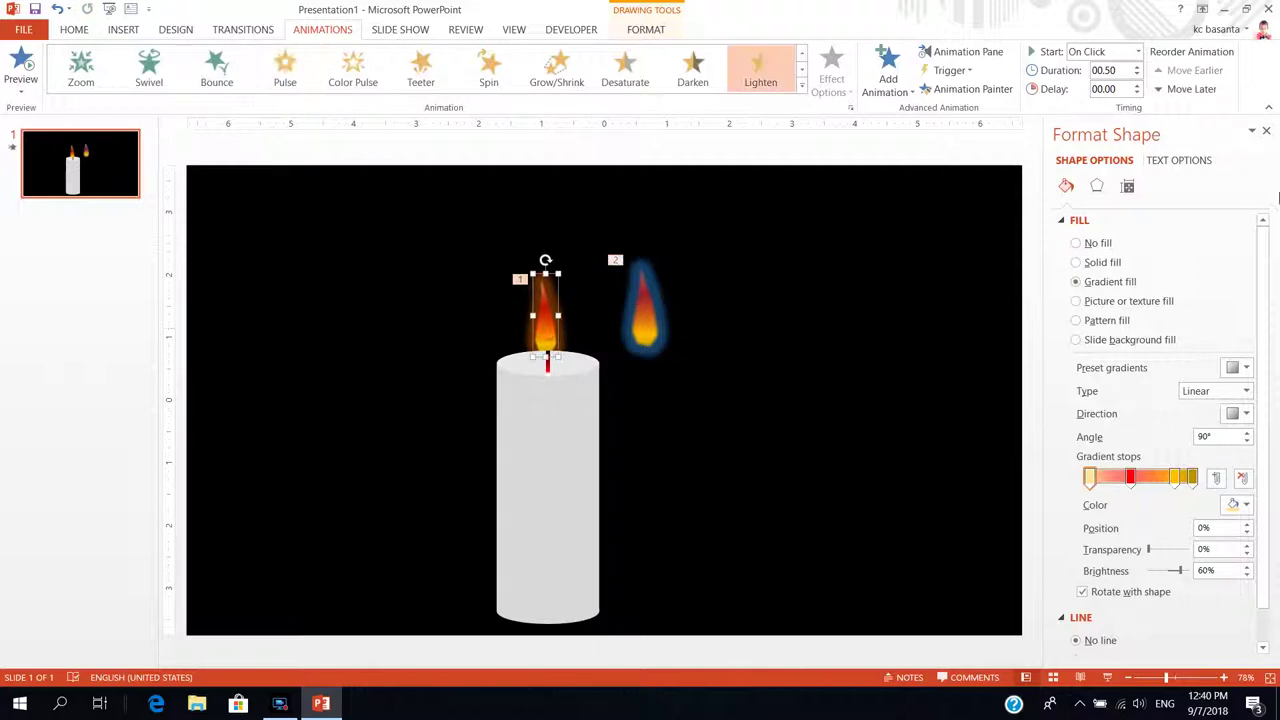
# - Set Freeform 8's Lighten animation to a 2-second duration, repeating 10 times
pyautogui.click(965, 55)
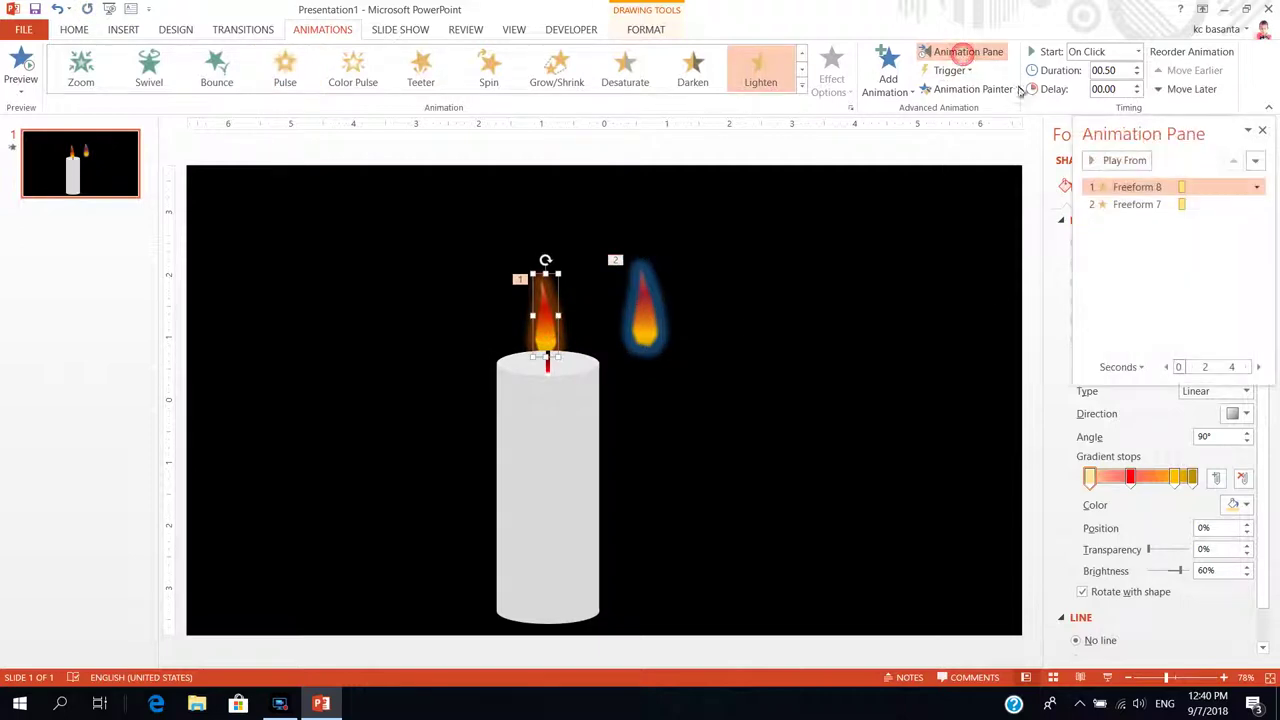
pyautogui.click(1257, 188)
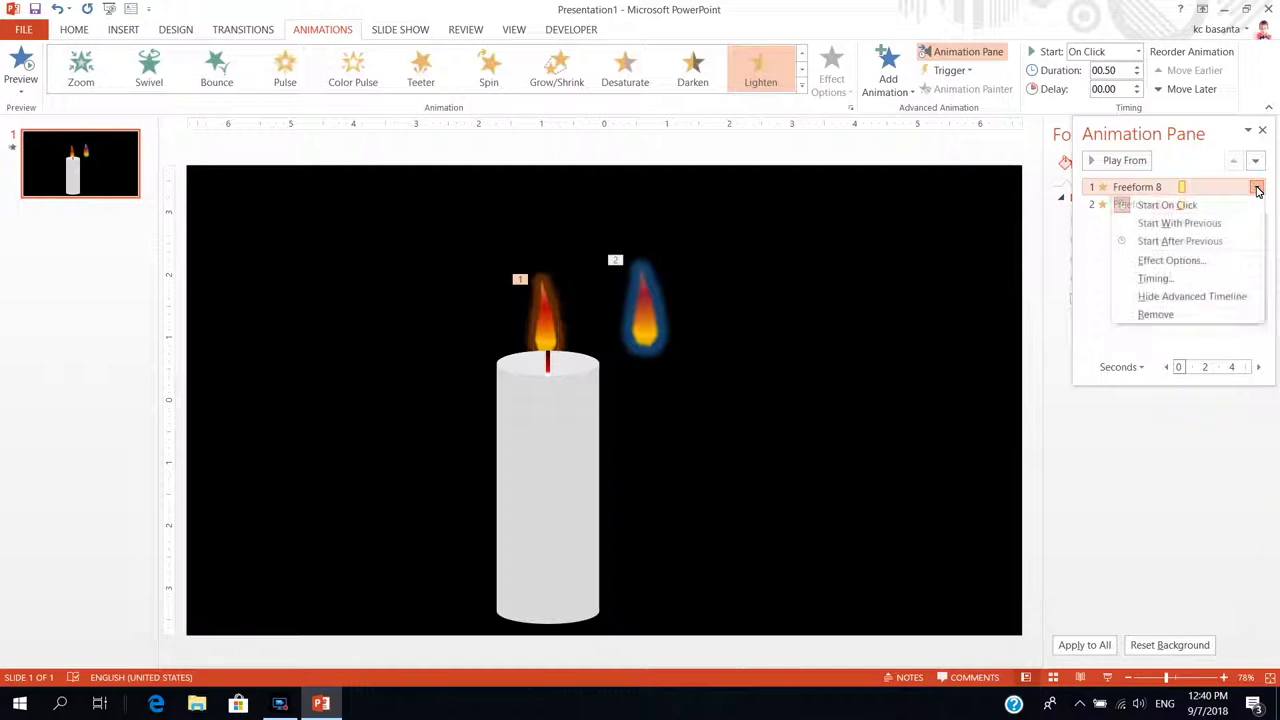
pyautogui.click(1190, 263)
pyautogui.moveTo(620, 219); pyautogui.dragTo(328, 254)
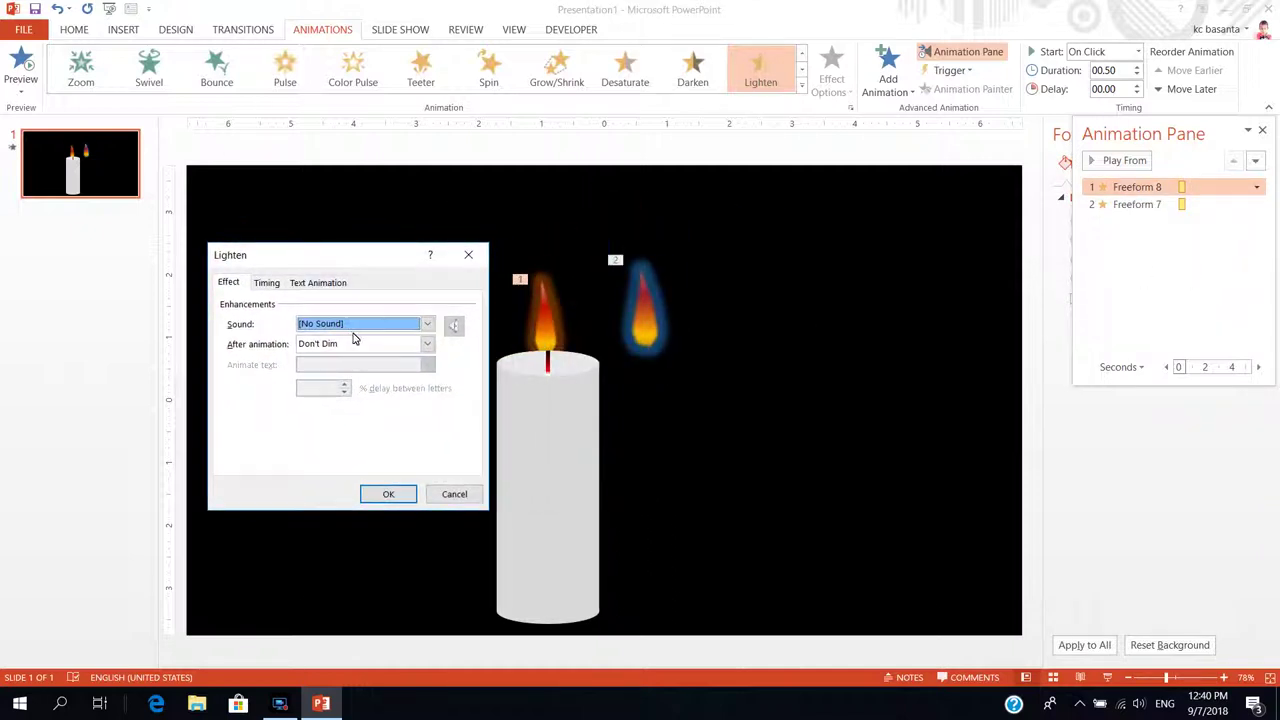
pyautogui.click(267, 283)
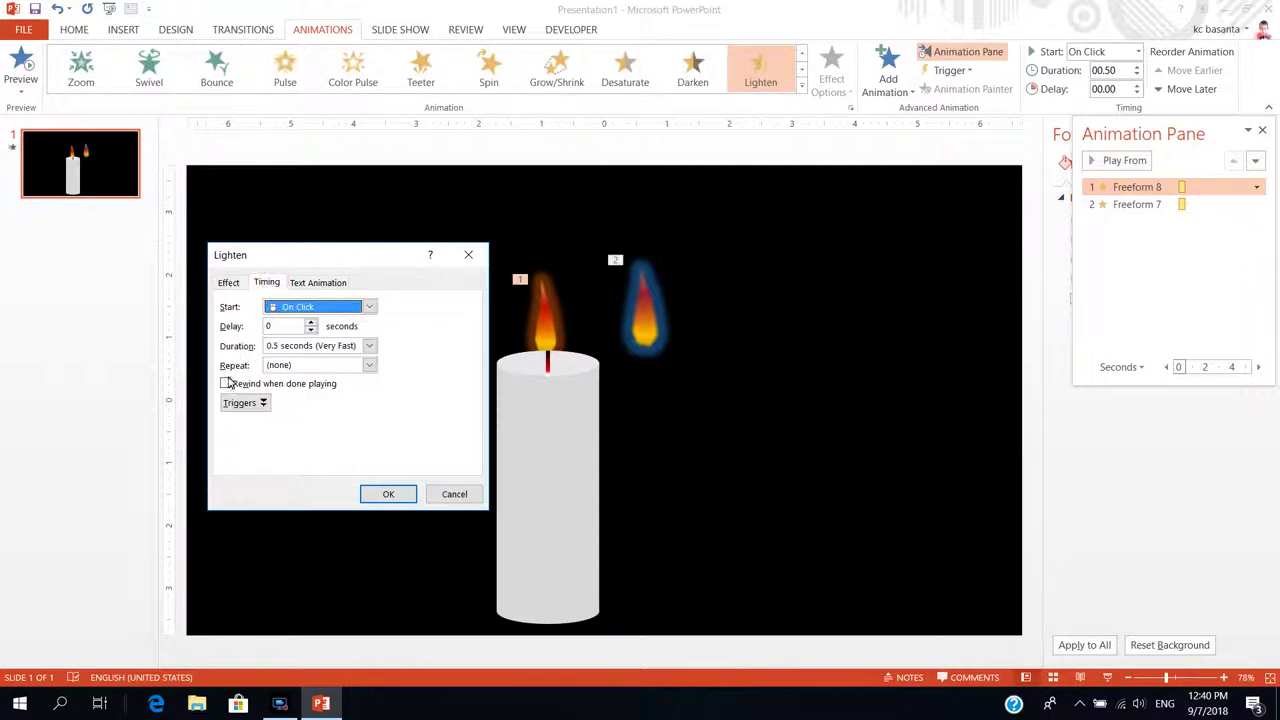
pyautogui.click(369, 348)
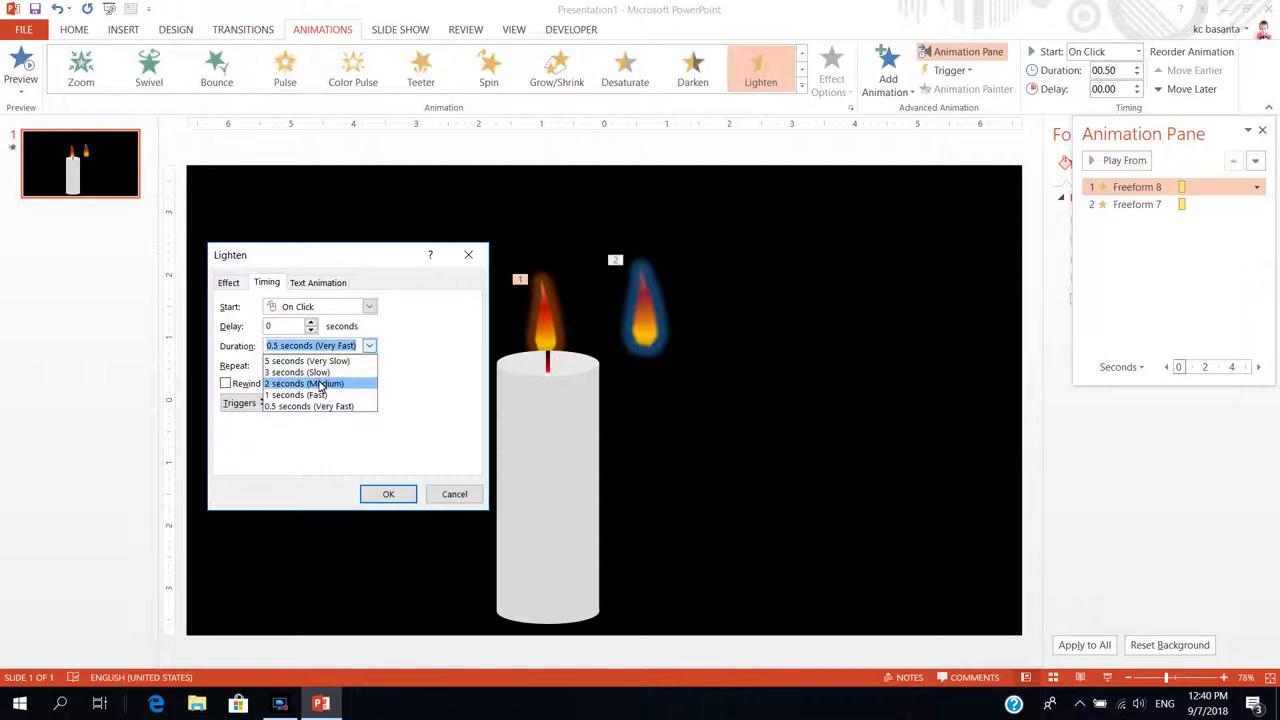
pyautogui.click(320, 384)
pyautogui.click(366, 367)
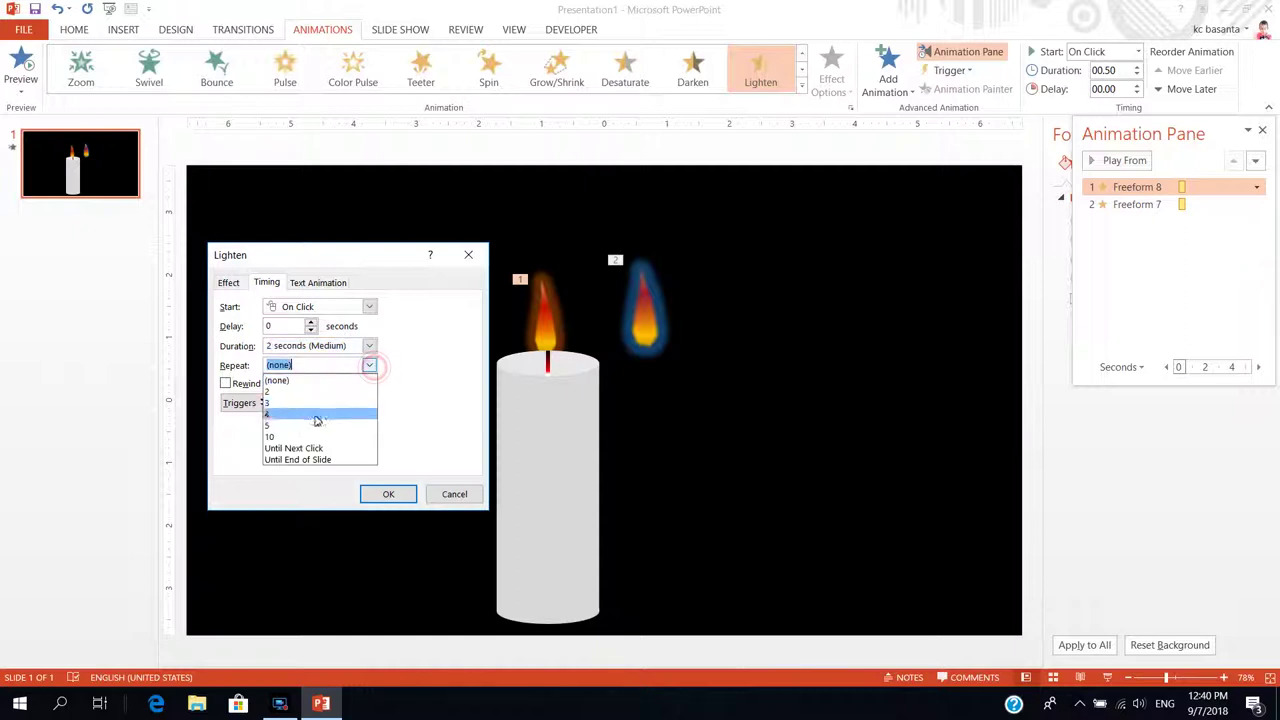
pyautogui.click(292, 438)
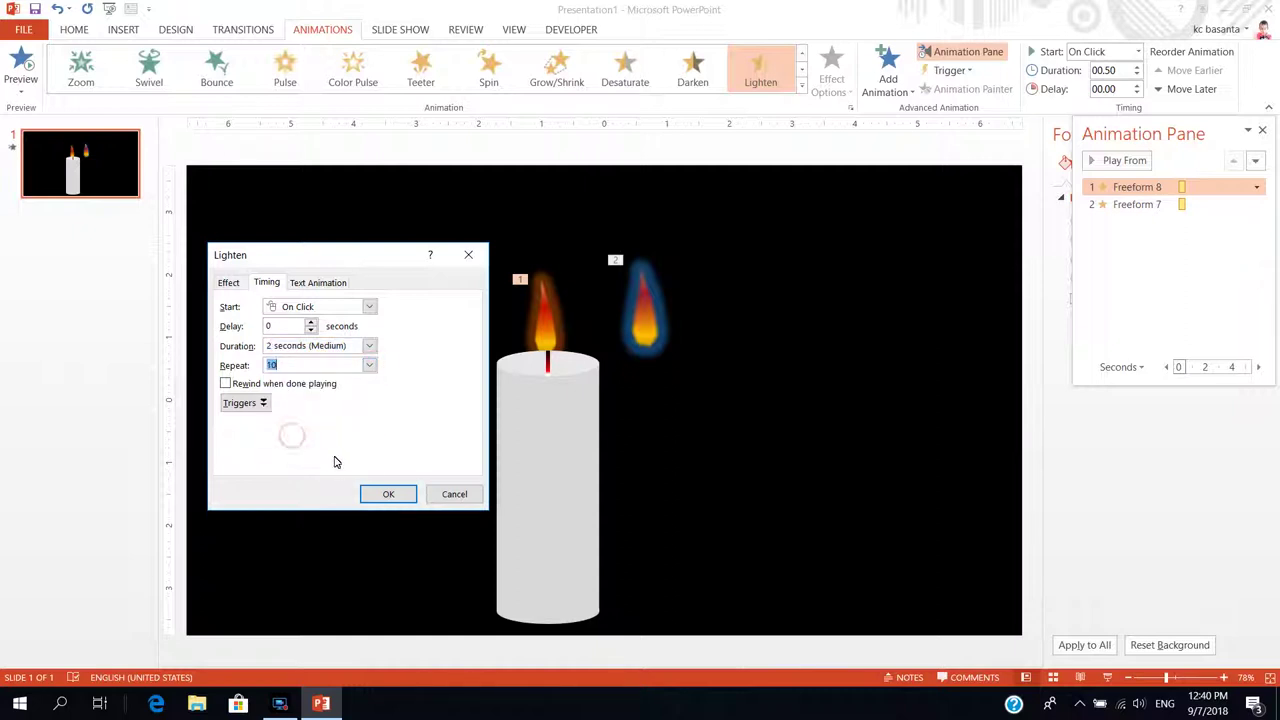
pyautogui.click(389, 495)
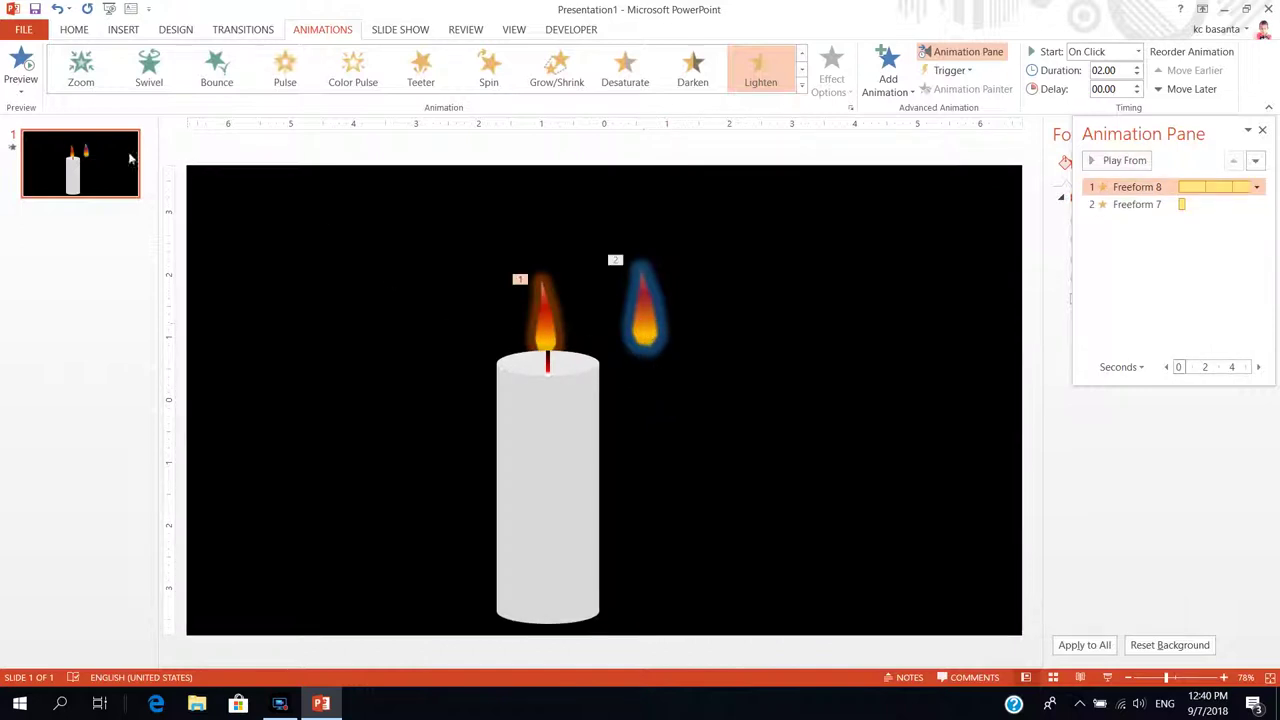
# - Play and stop a preview of the slide's animations
pyautogui.click(21, 65)
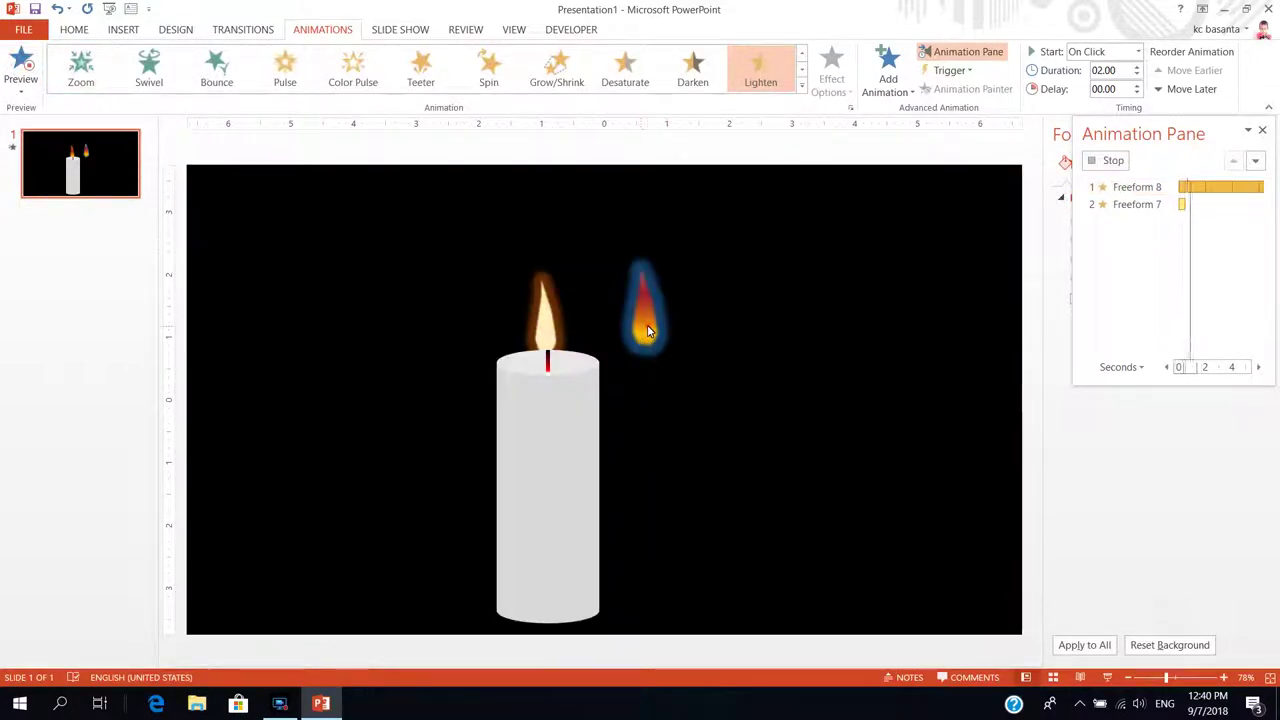
pyautogui.click(648, 292)
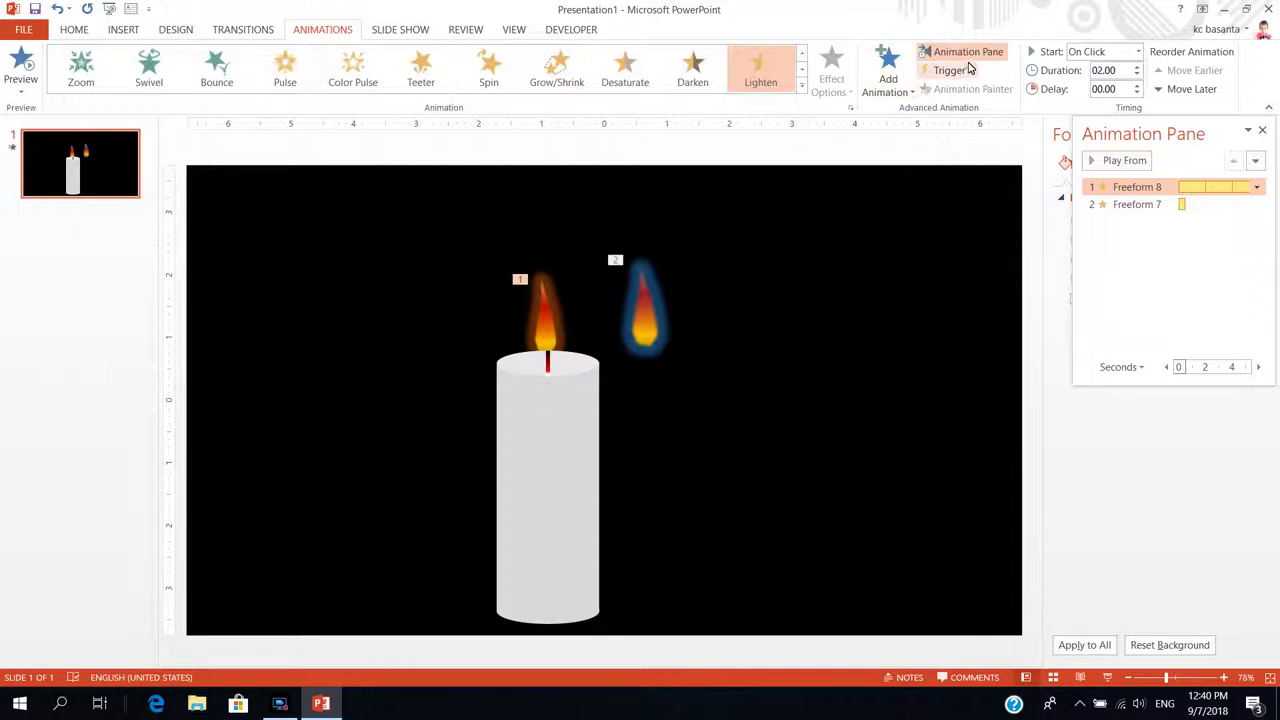
pyautogui.click(652, 316)
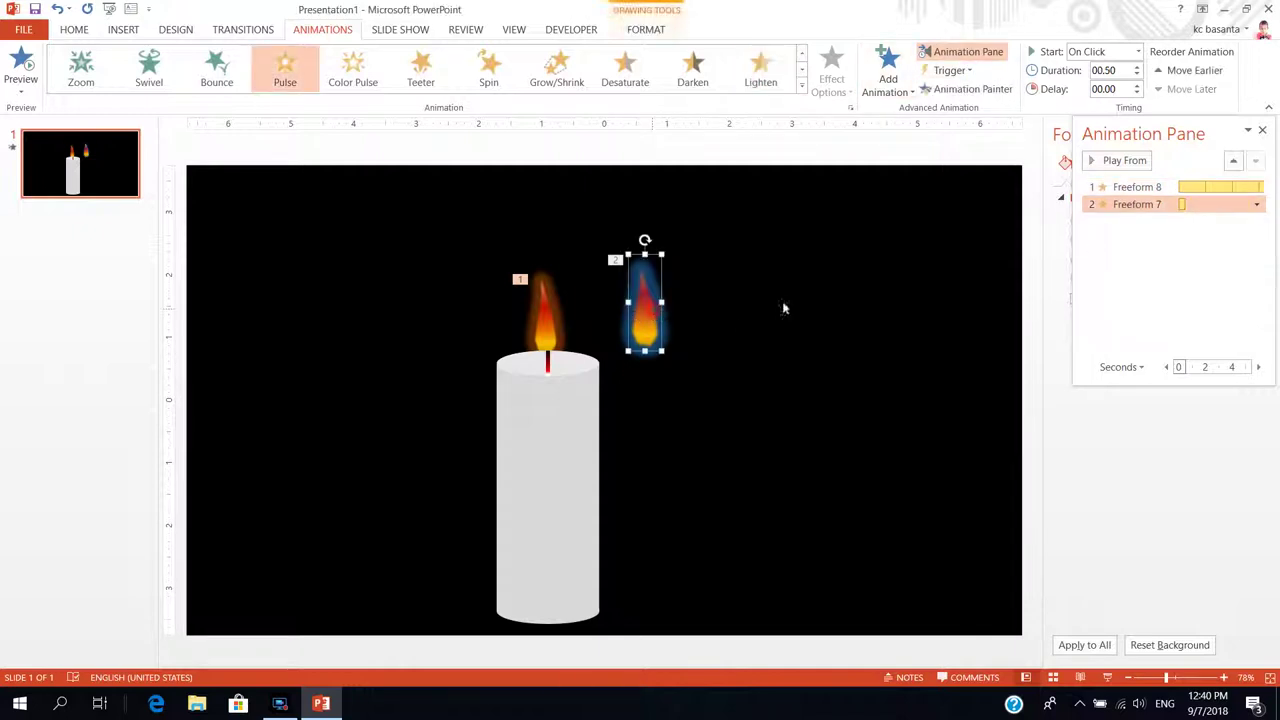
# - Set Freeform 7's Pulse animation to repeat 10 times with a 2-second duration
pyautogui.click(1257, 204)
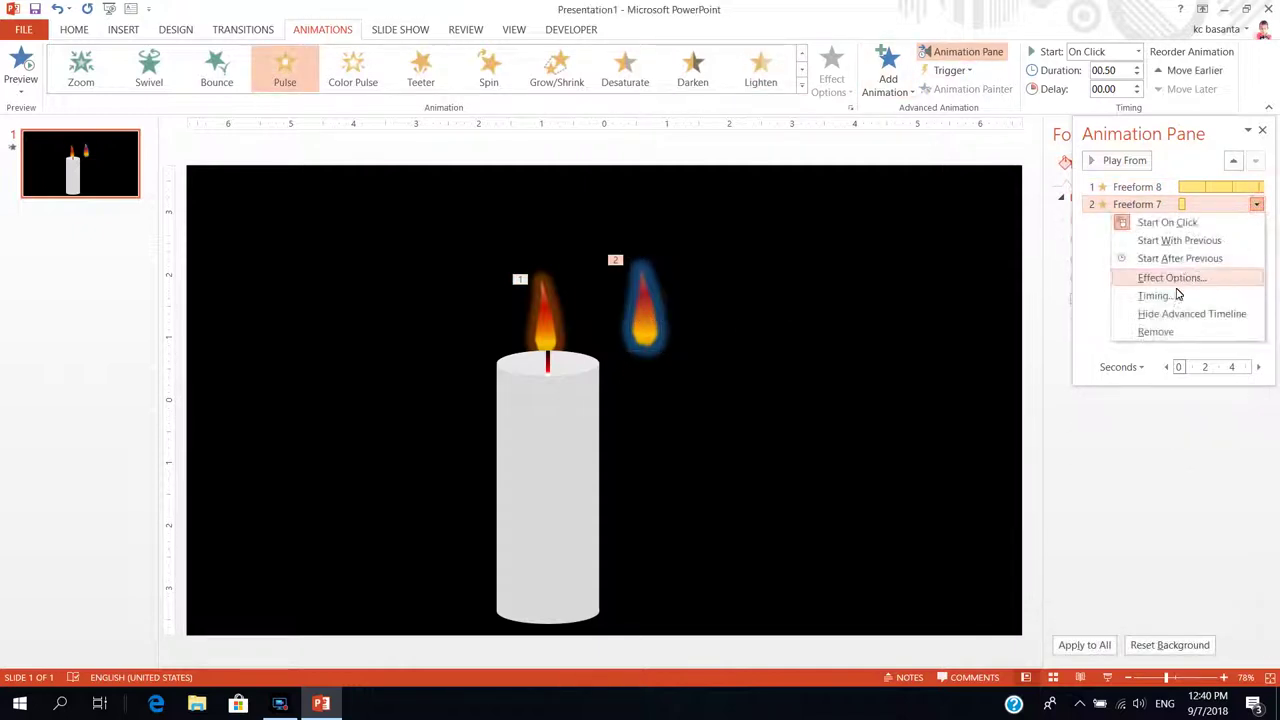
pyautogui.click(1156, 279)
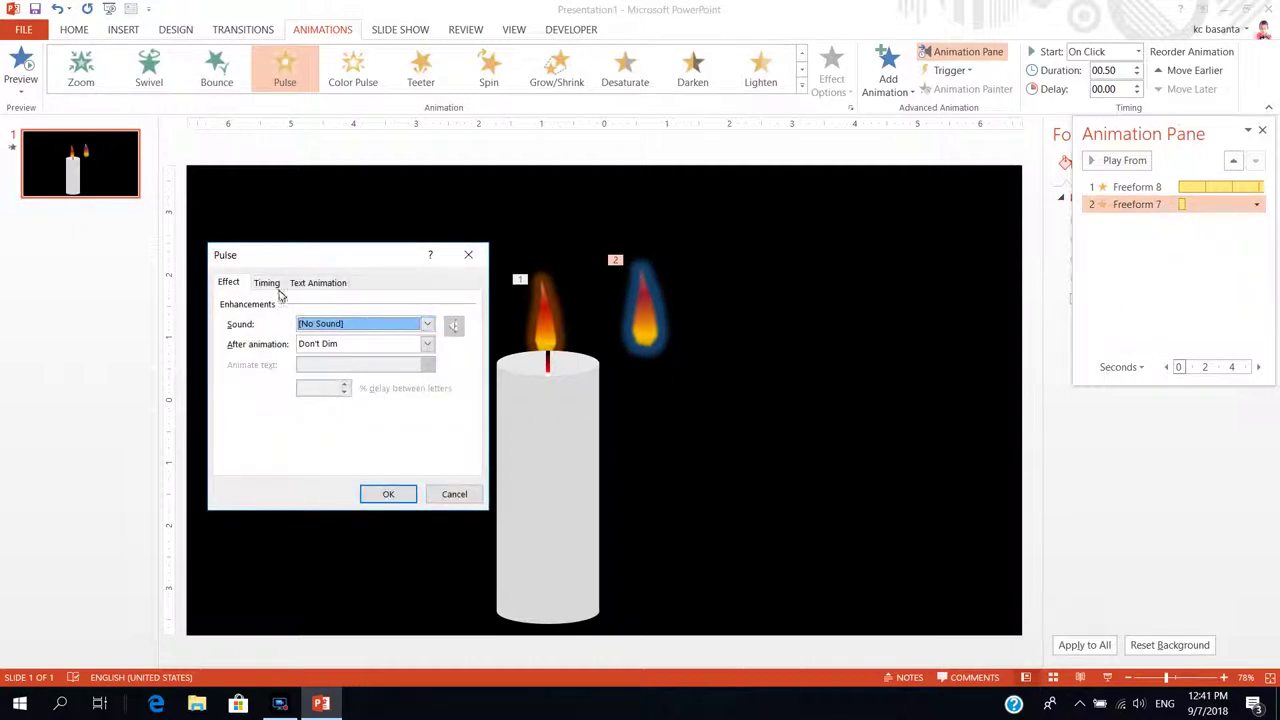
pyautogui.click(267, 284)
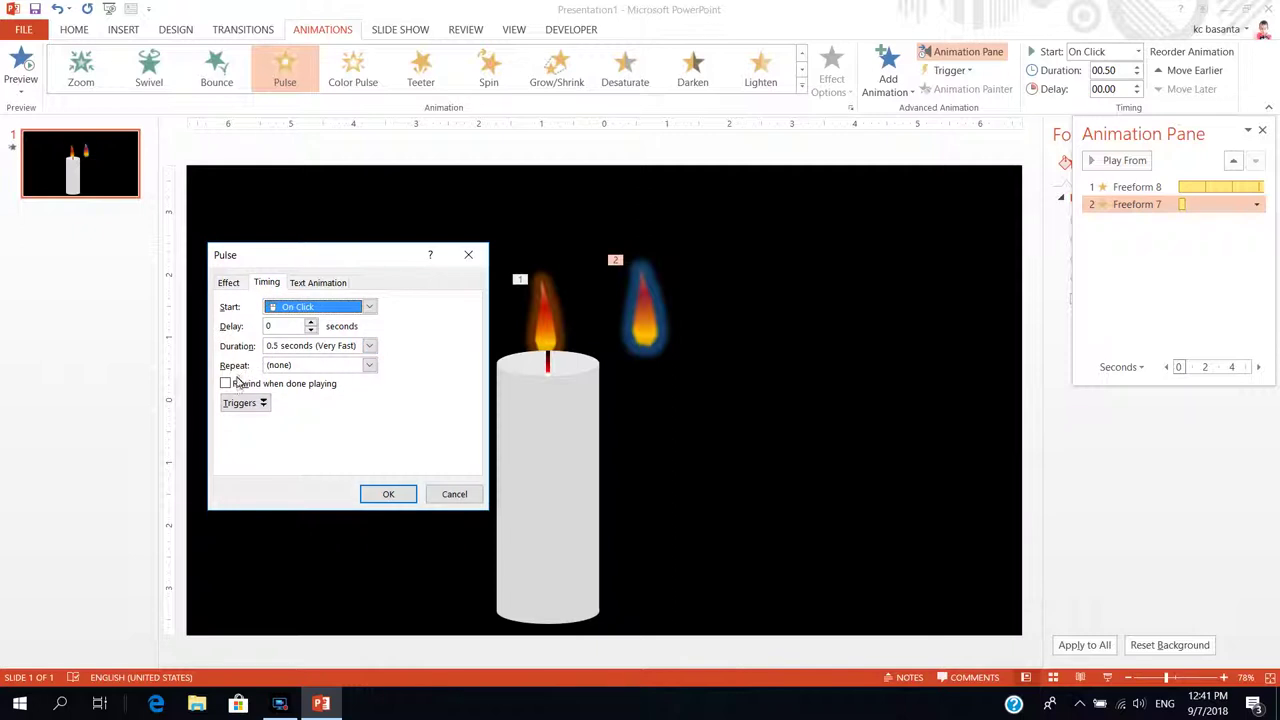
pyautogui.click(370, 367)
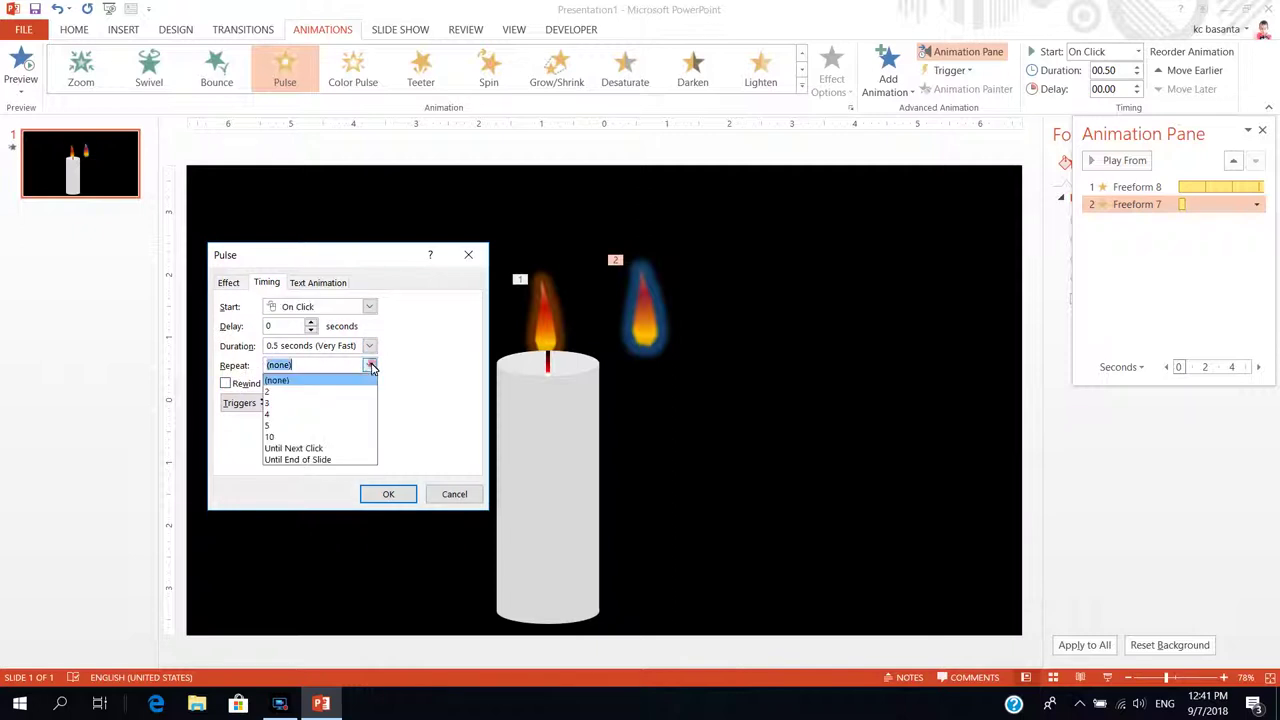
pyautogui.click(288, 438)
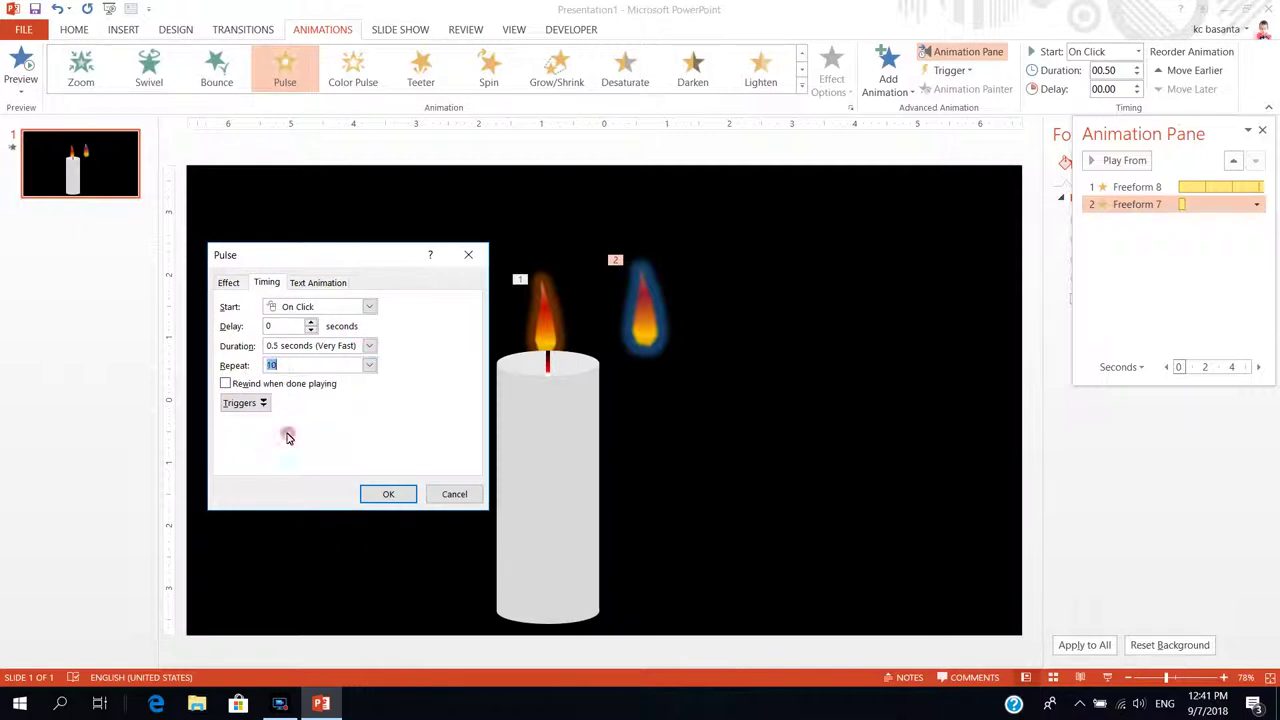
pyautogui.click(370, 347)
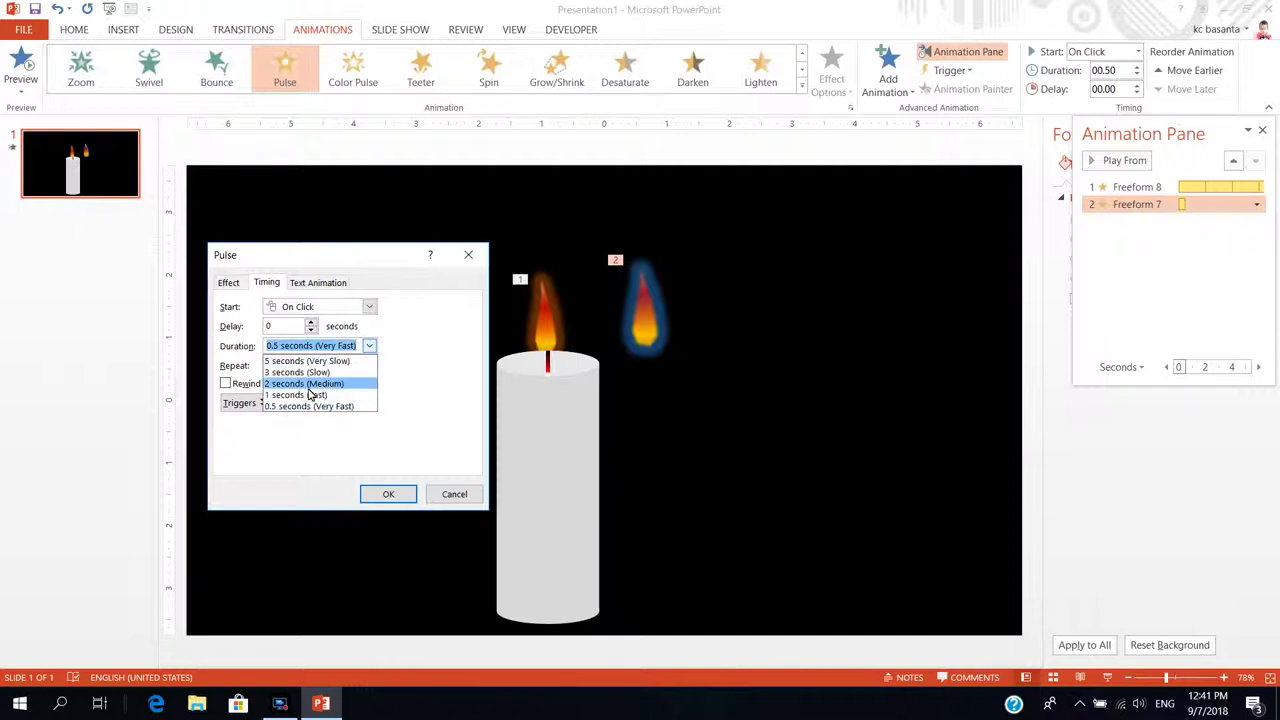
pyautogui.click(309, 388)
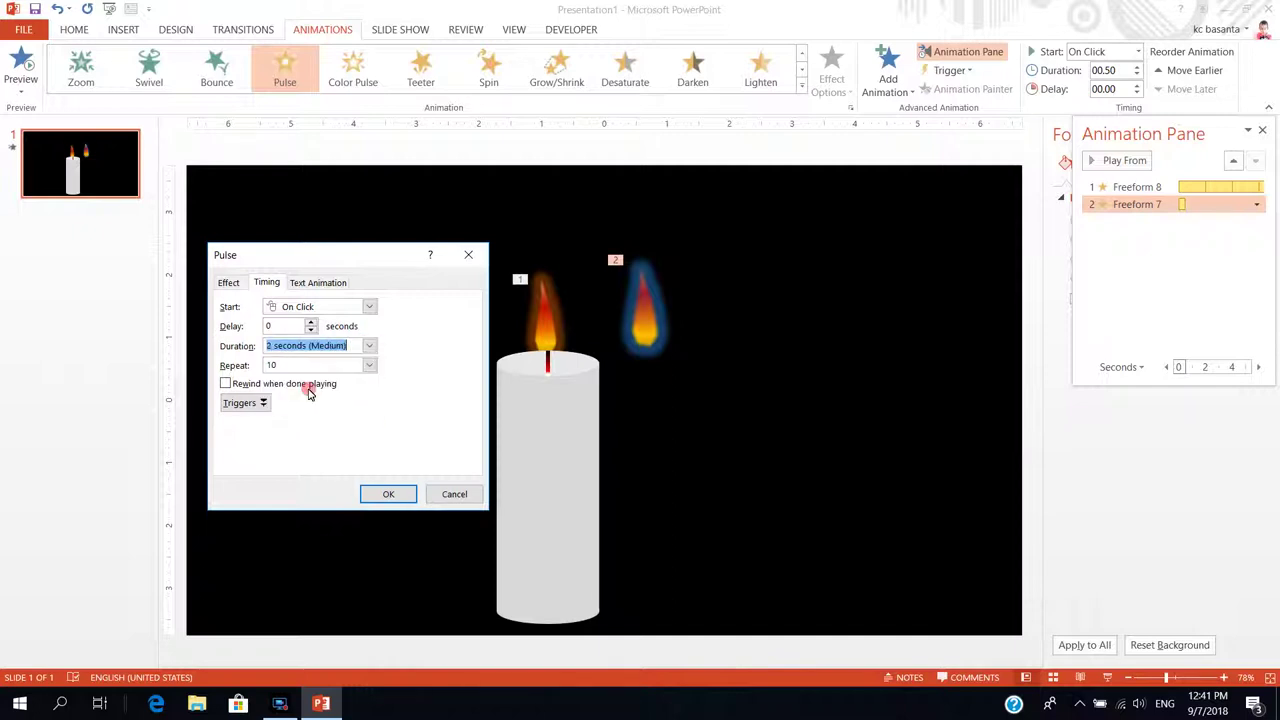
pyautogui.click(385, 493)
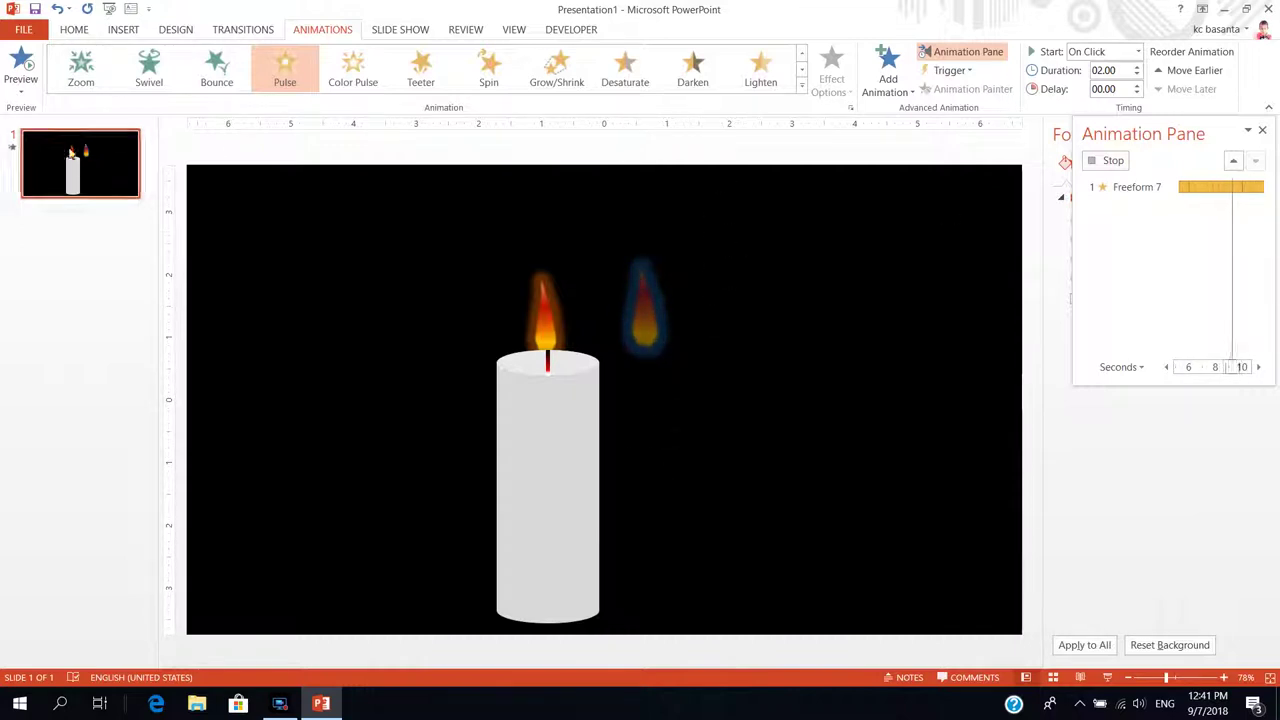
# - Return the blue-glow flame onto the candle wick
pyautogui.click(1094, 160)
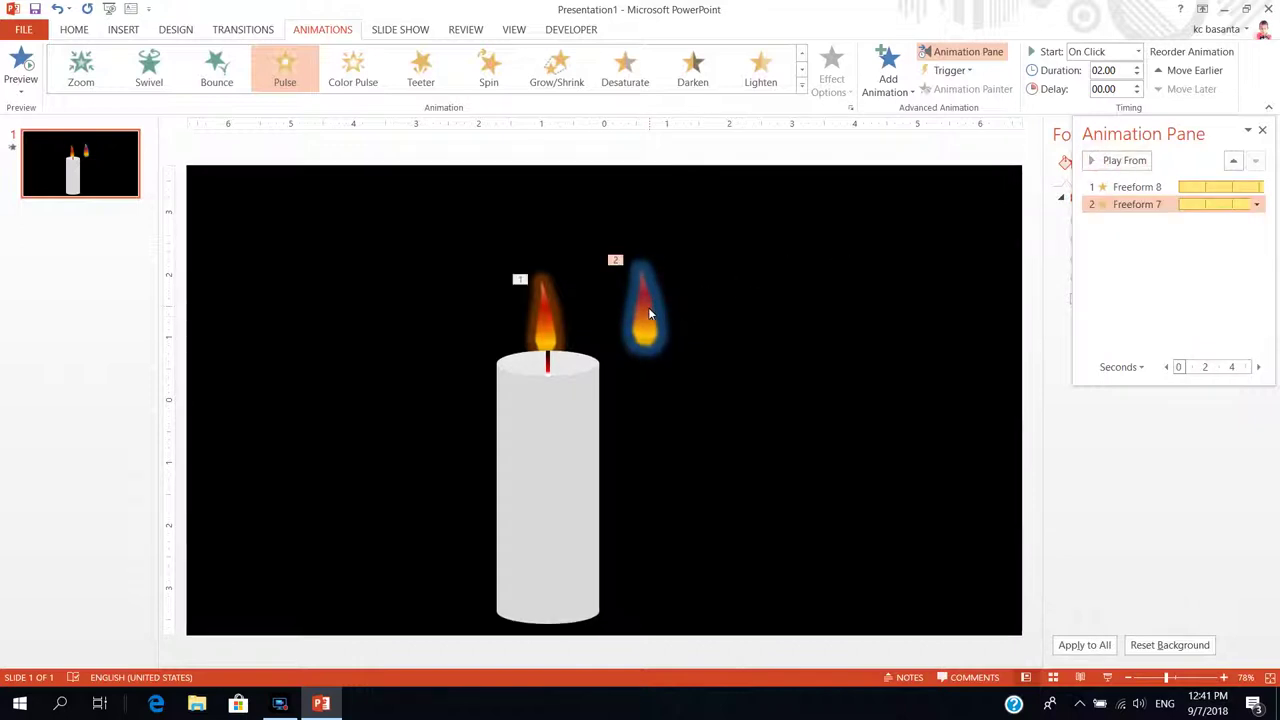
pyautogui.moveTo(651, 327); pyautogui.dragTo(551, 333)
pyautogui.click(551, 333)
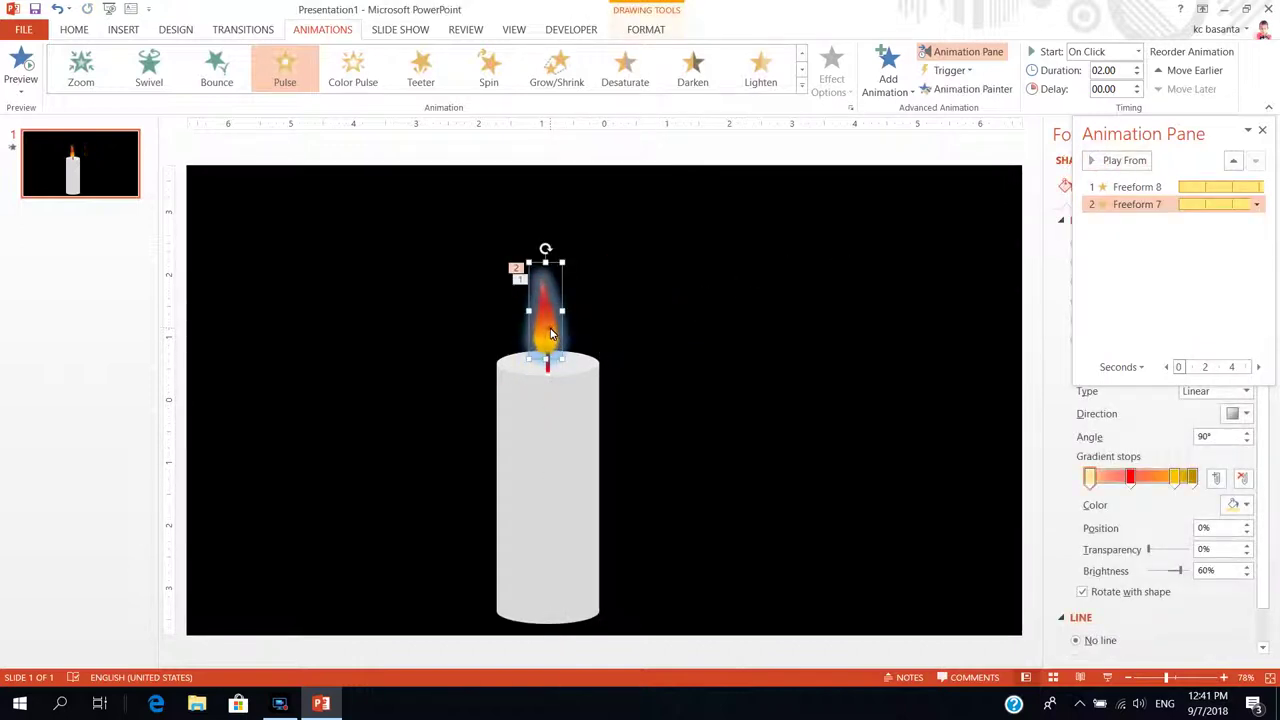
# - Send the flame to the back, preview the animations, and start the slide show
pyautogui.rightClick(551, 330)
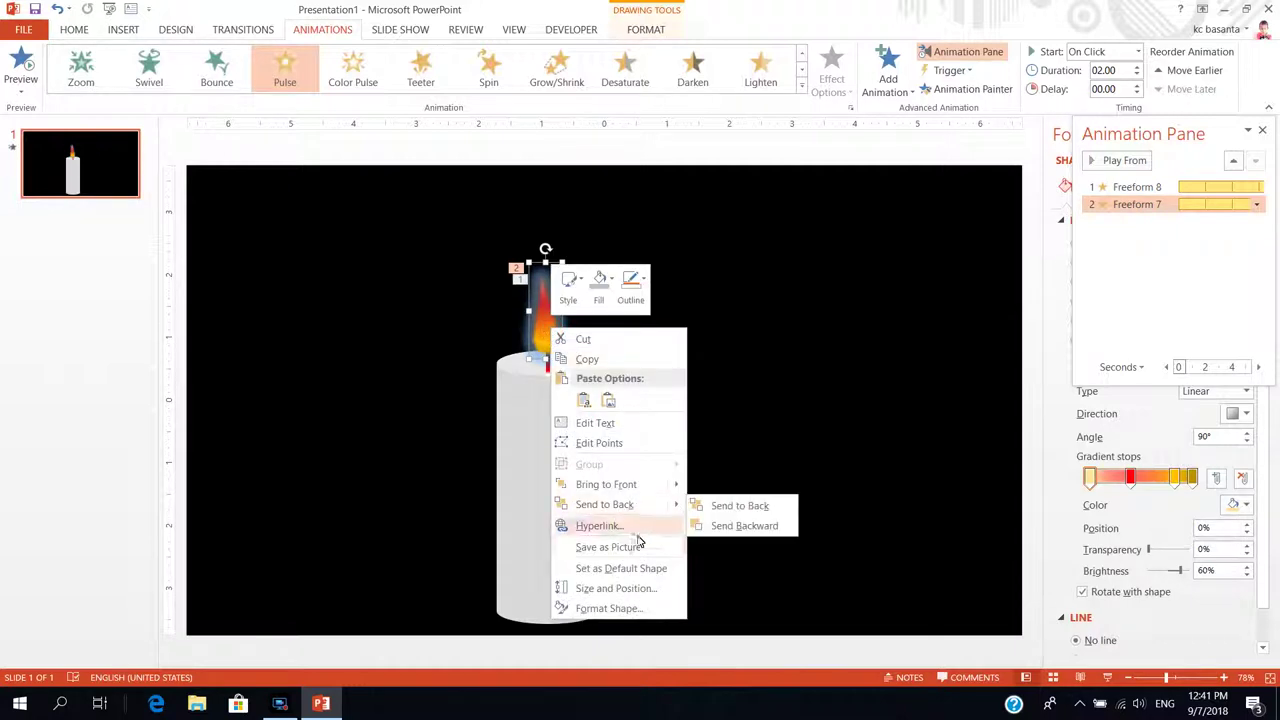
pyautogui.moveTo(655, 506)
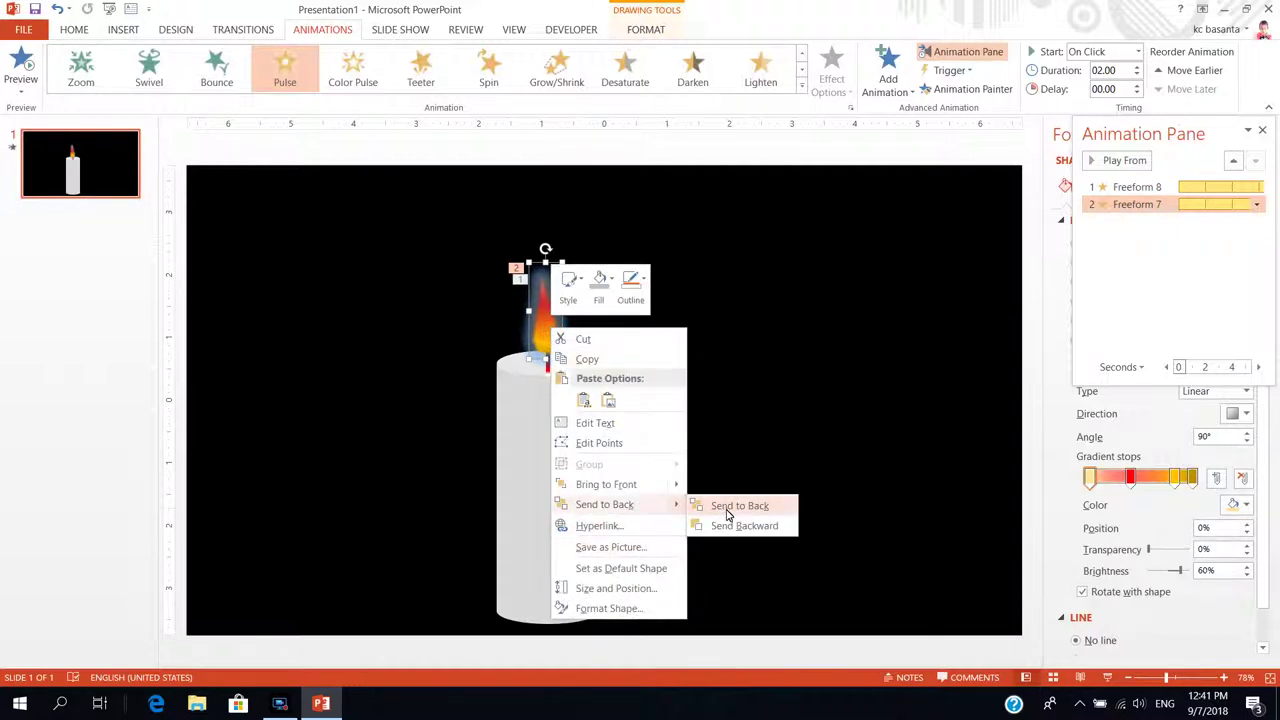
pyautogui.click(725, 509)
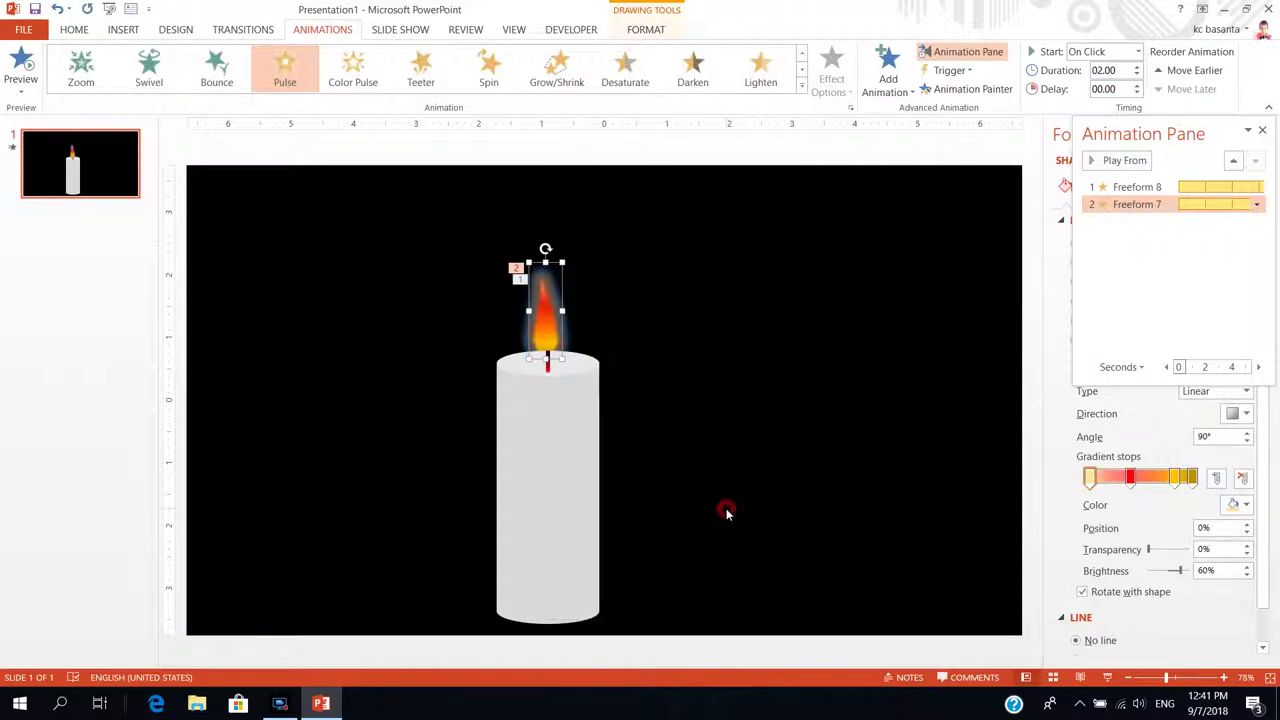
pyautogui.click(22, 66)
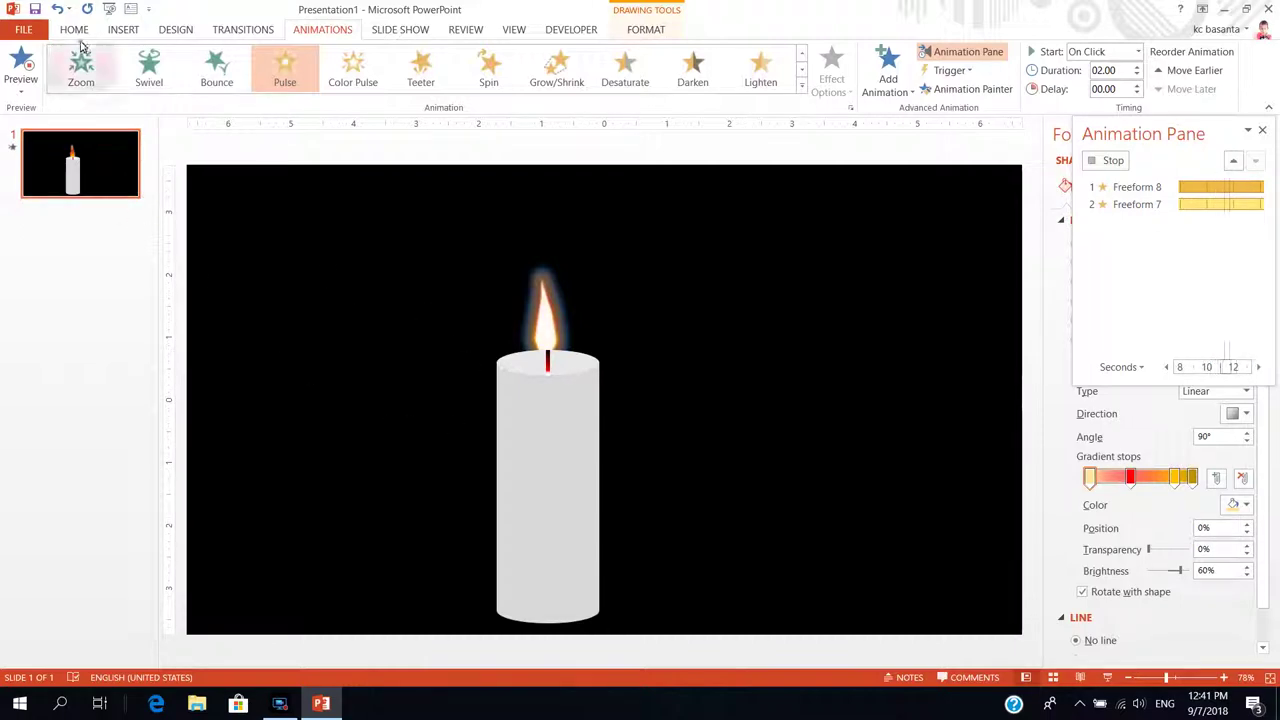
pyautogui.click(113, 10)
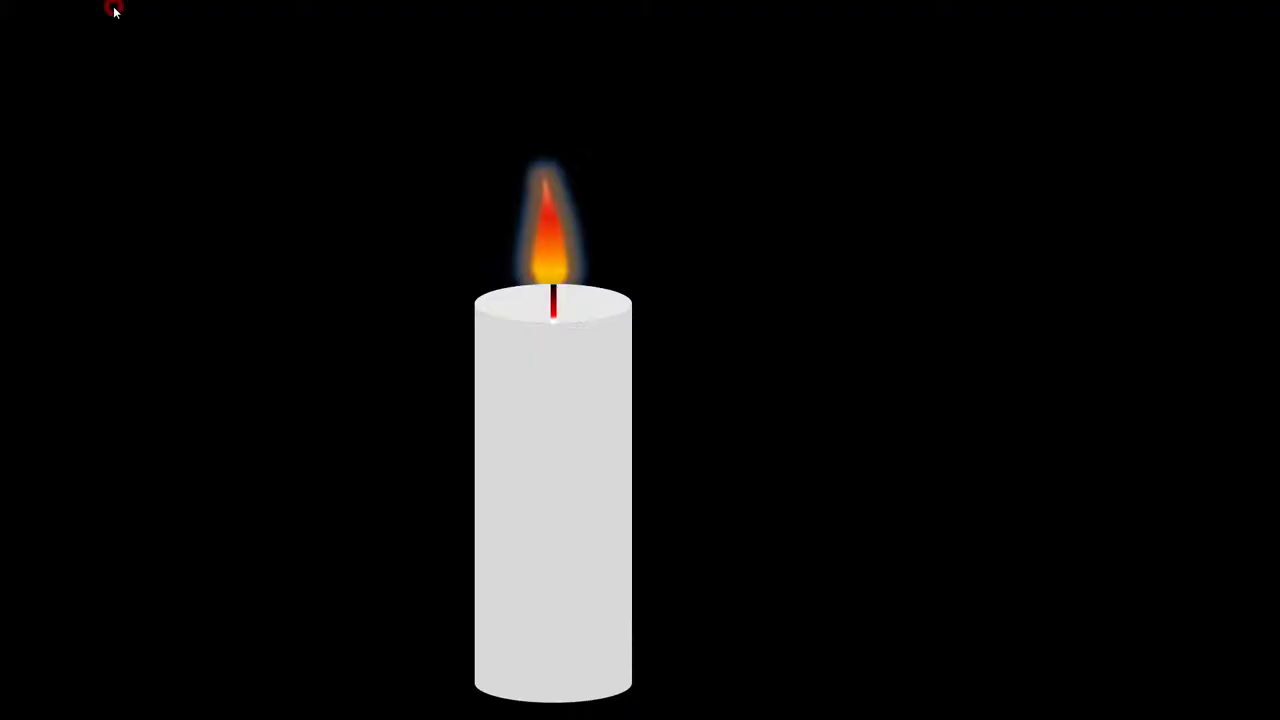
pyautogui.click(19, 269)
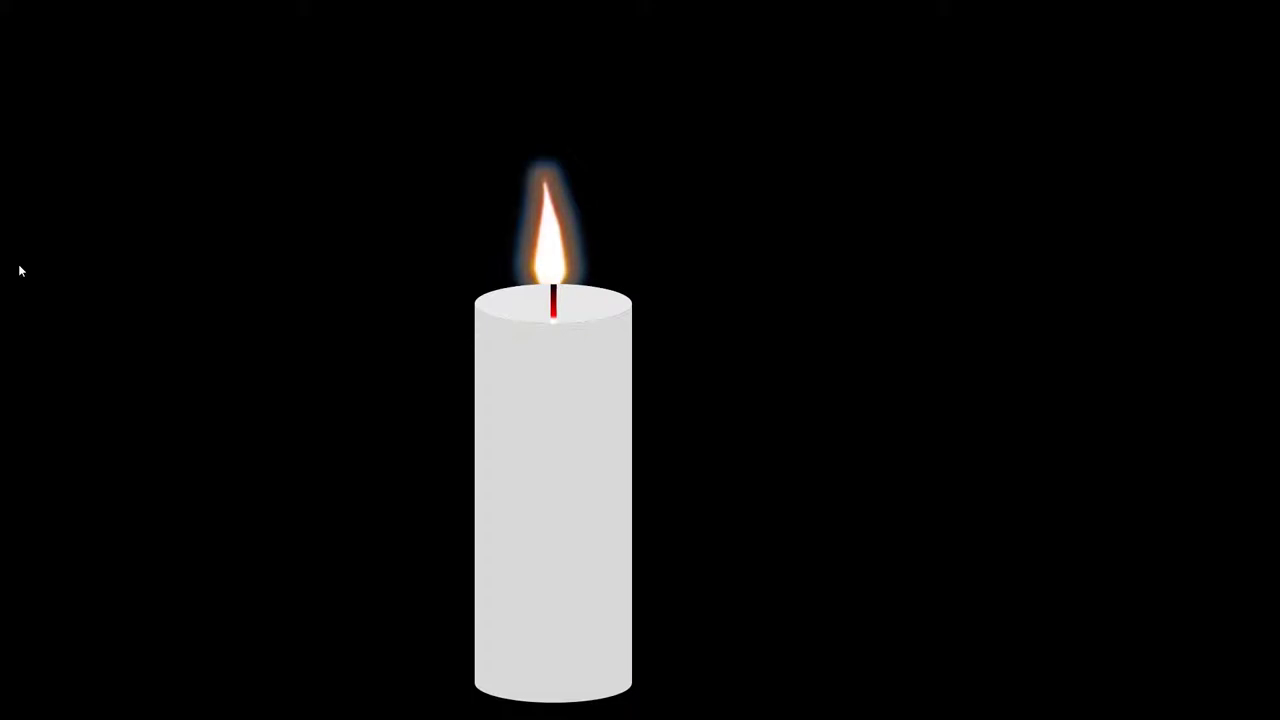
pyautogui.click(226, 161)
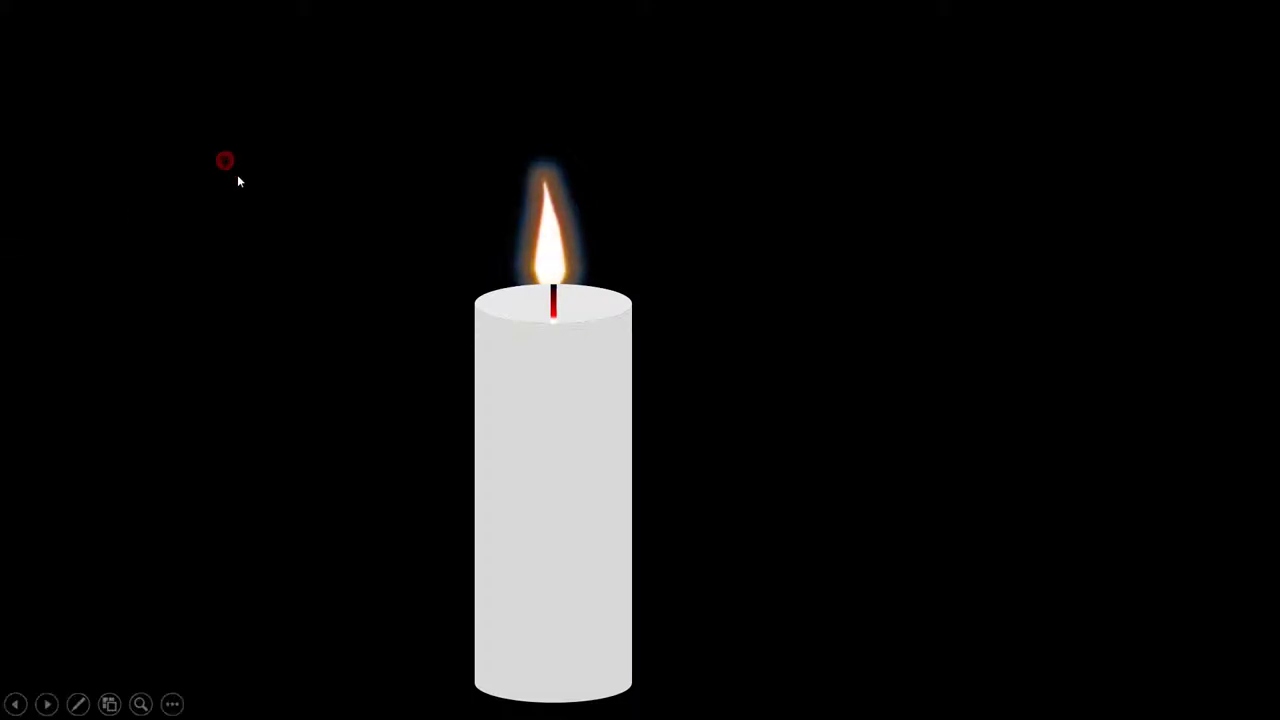
pyautogui.click(277, 231)
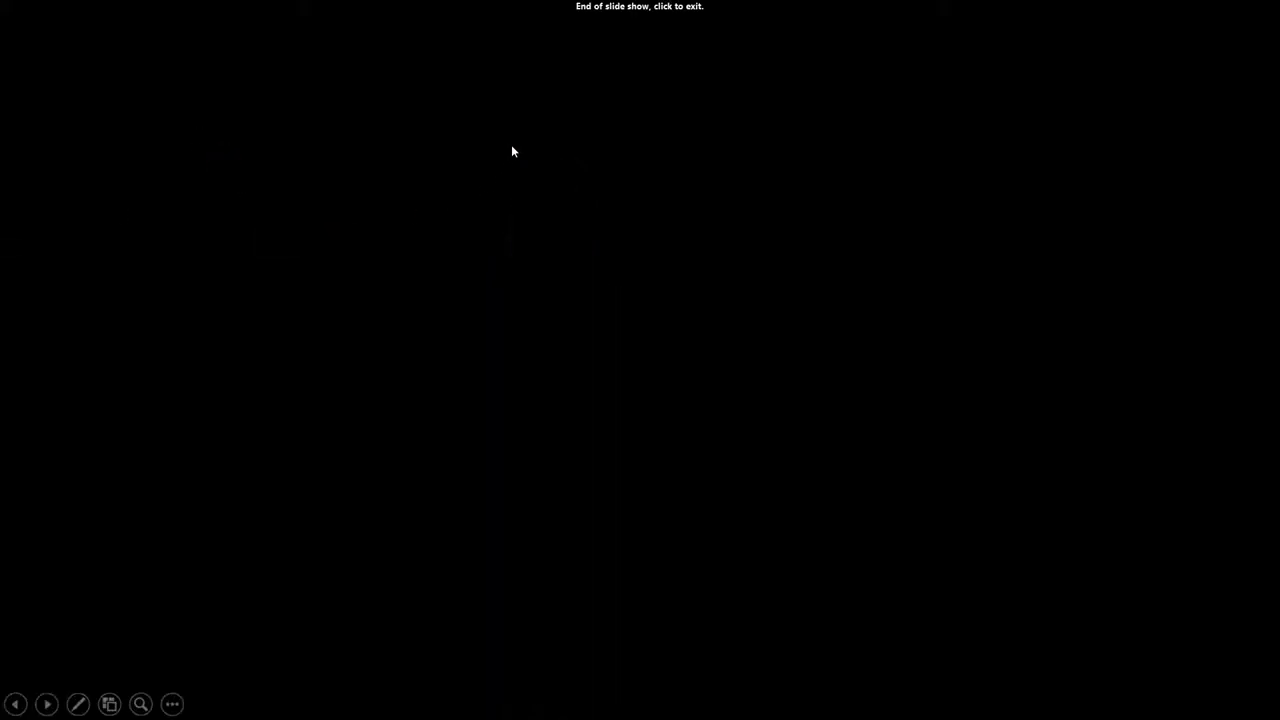
pyautogui.click(511, 146)
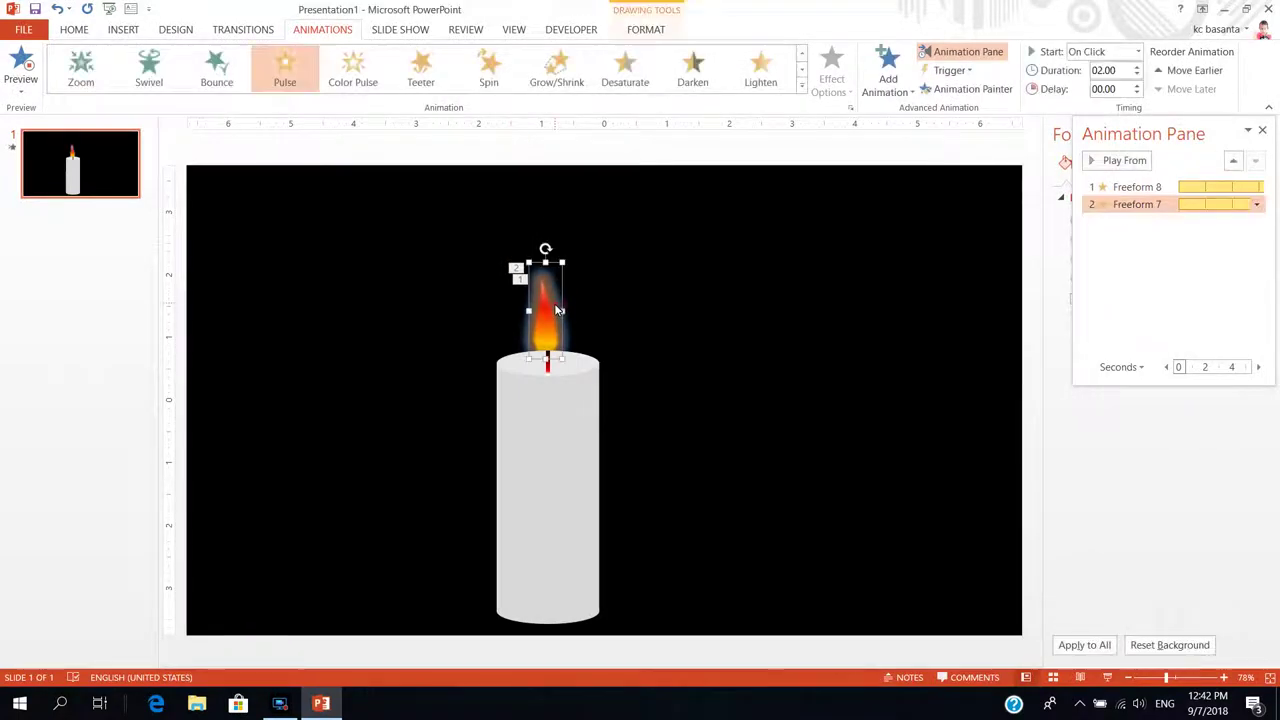
# - Reposition the orange flame above the wick and move the blue-glow flame onto it
pyautogui.moveTo(558, 310); pyautogui.dragTo(603, 325)
pyautogui.click(548, 330)
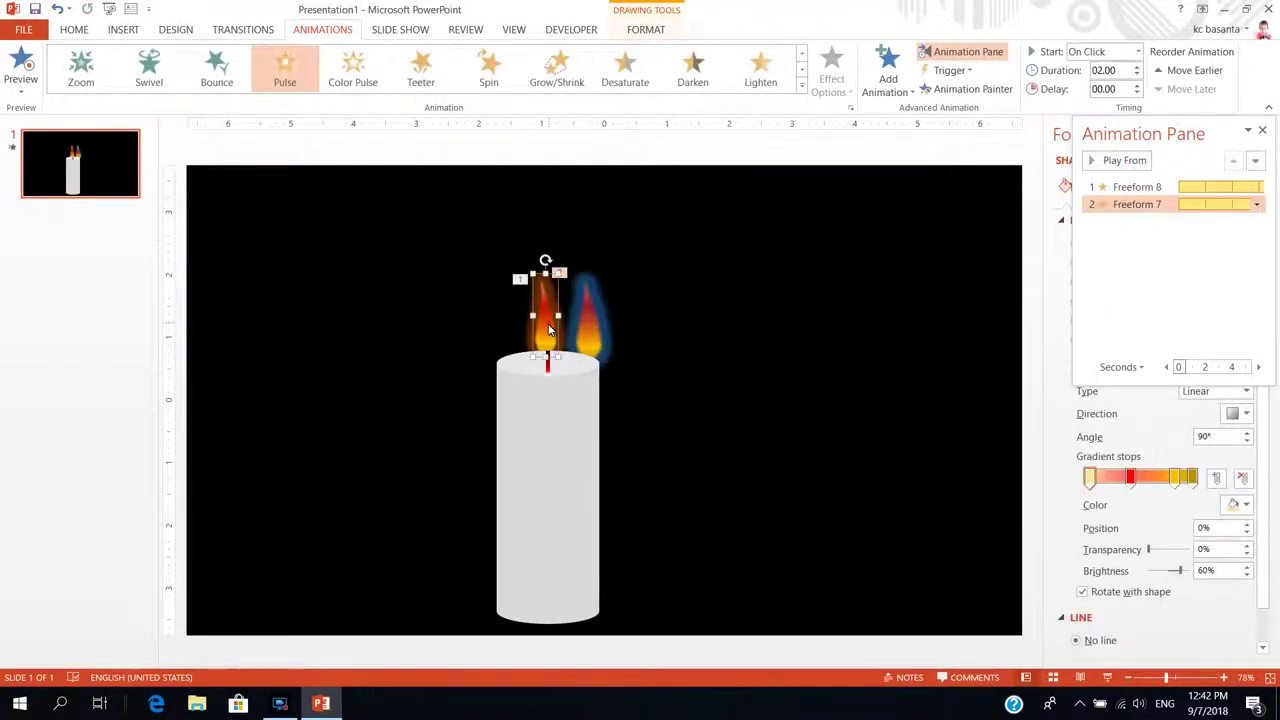
pyautogui.click(548, 333)
pyautogui.moveTo(548, 344); pyautogui.dragTo(548, 333)
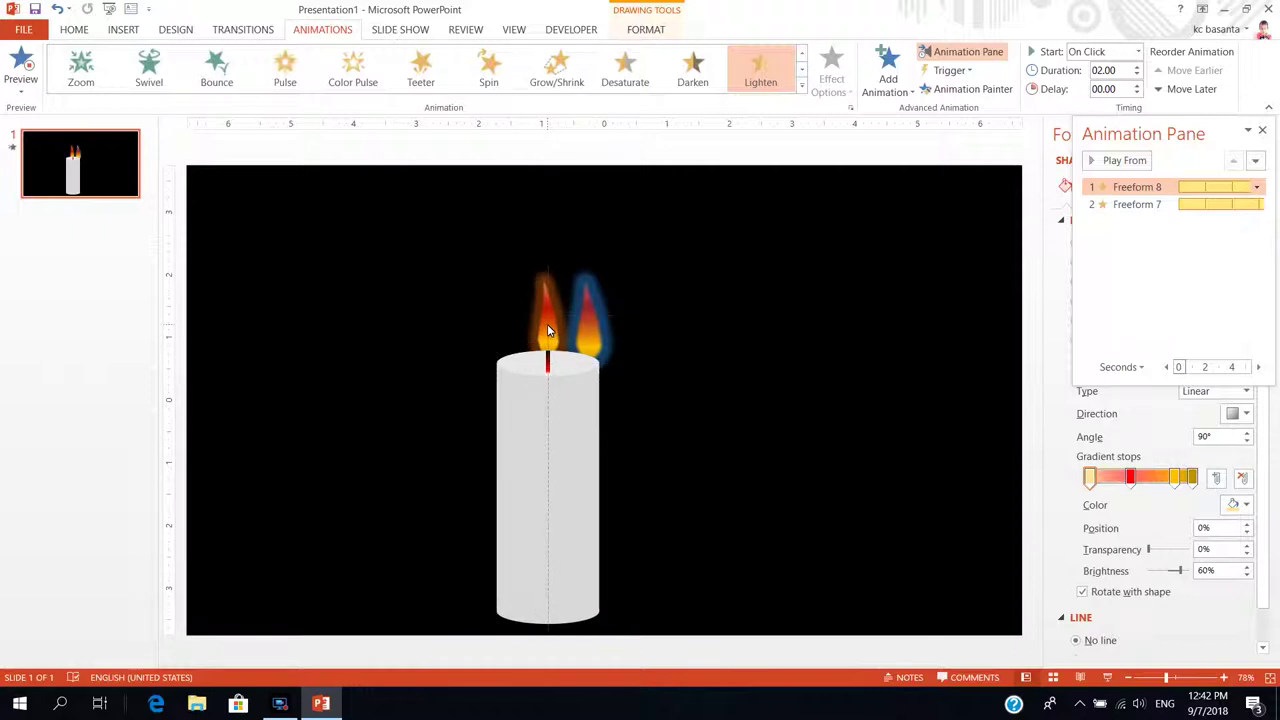
pyautogui.moveTo(586, 326)
pyautogui.mouseDown()
pyautogui.moveTo(545, 345)
pyautogui.moveTo(604, 330)
pyautogui.mouseUp()
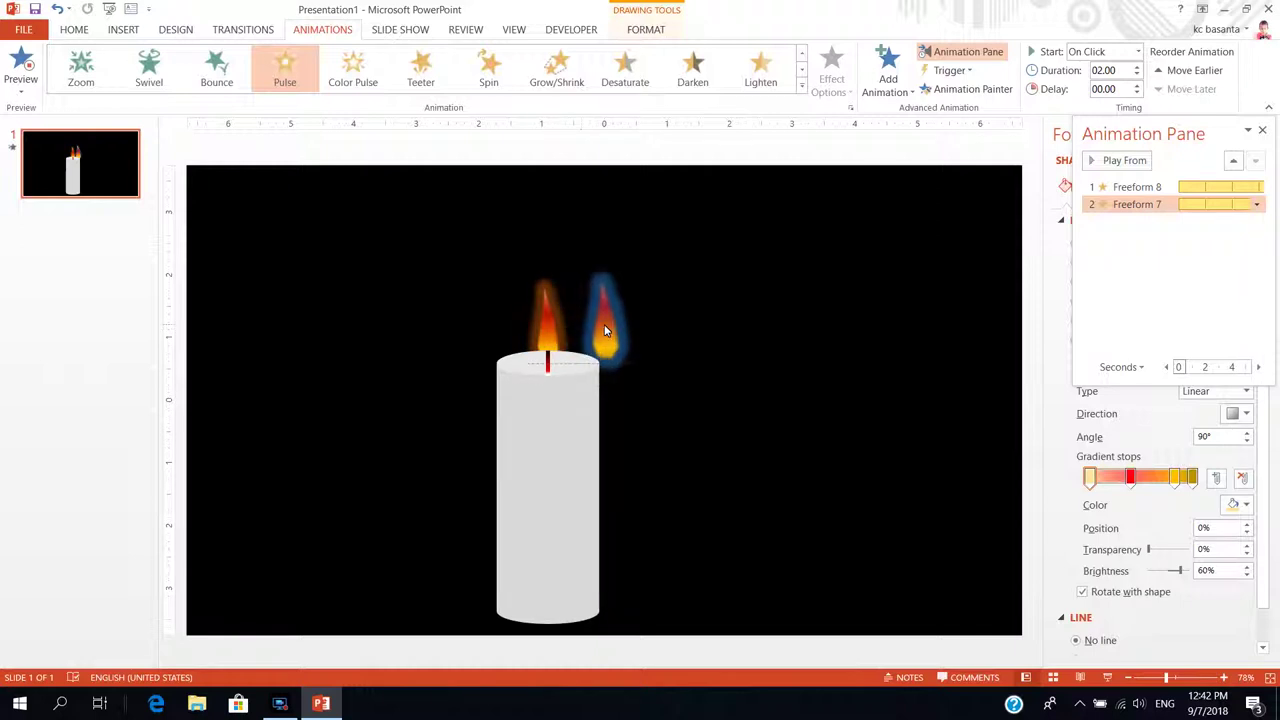
pyautogui.click(751, 297)
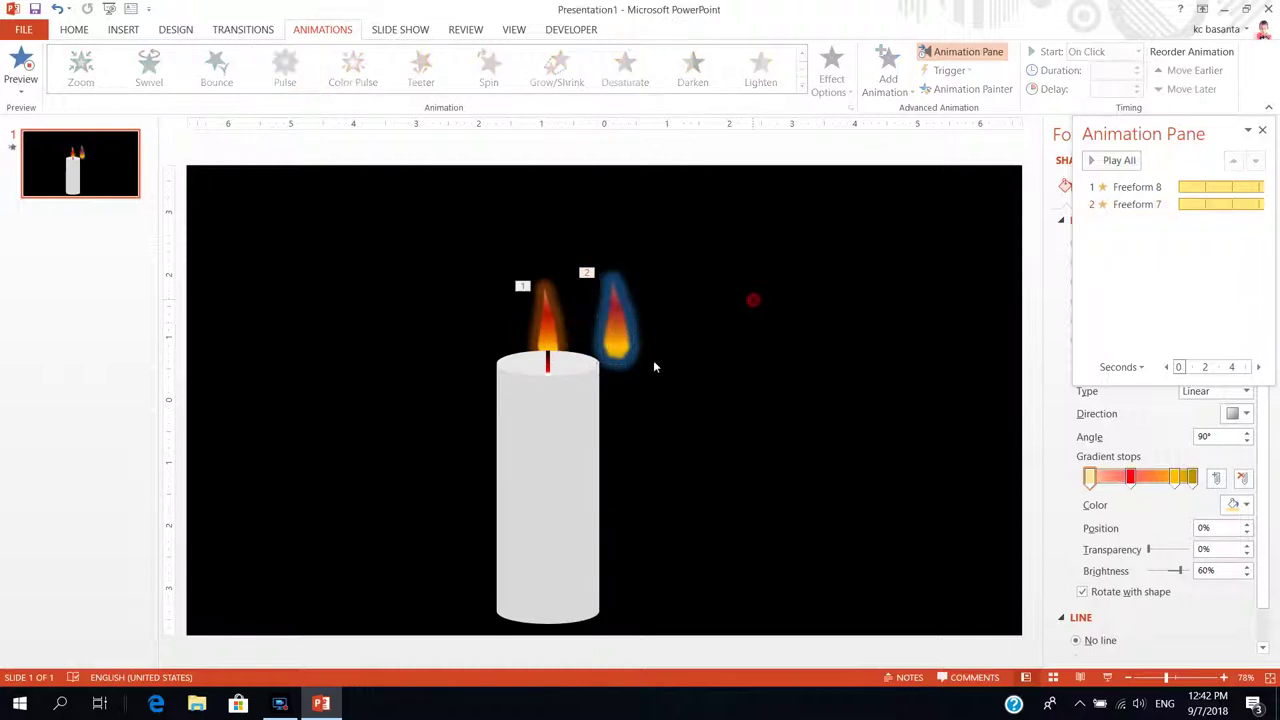
pyautogui.click(557, 427)
pyautogui.moveTo(614, 335); pyautogui.dragTo(581, 341)
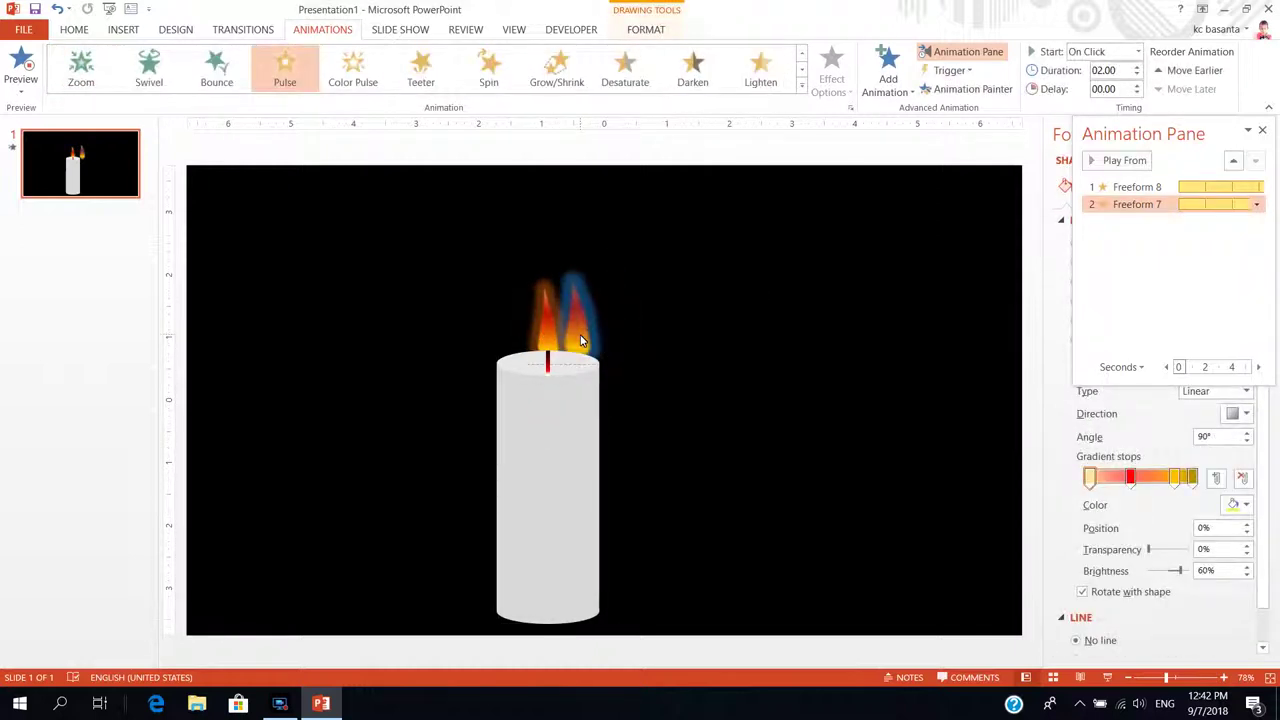
# - Bring the blue flame to front, align it over the orange flame, and preview the animations
pyautogui.rightClick(581, 341)
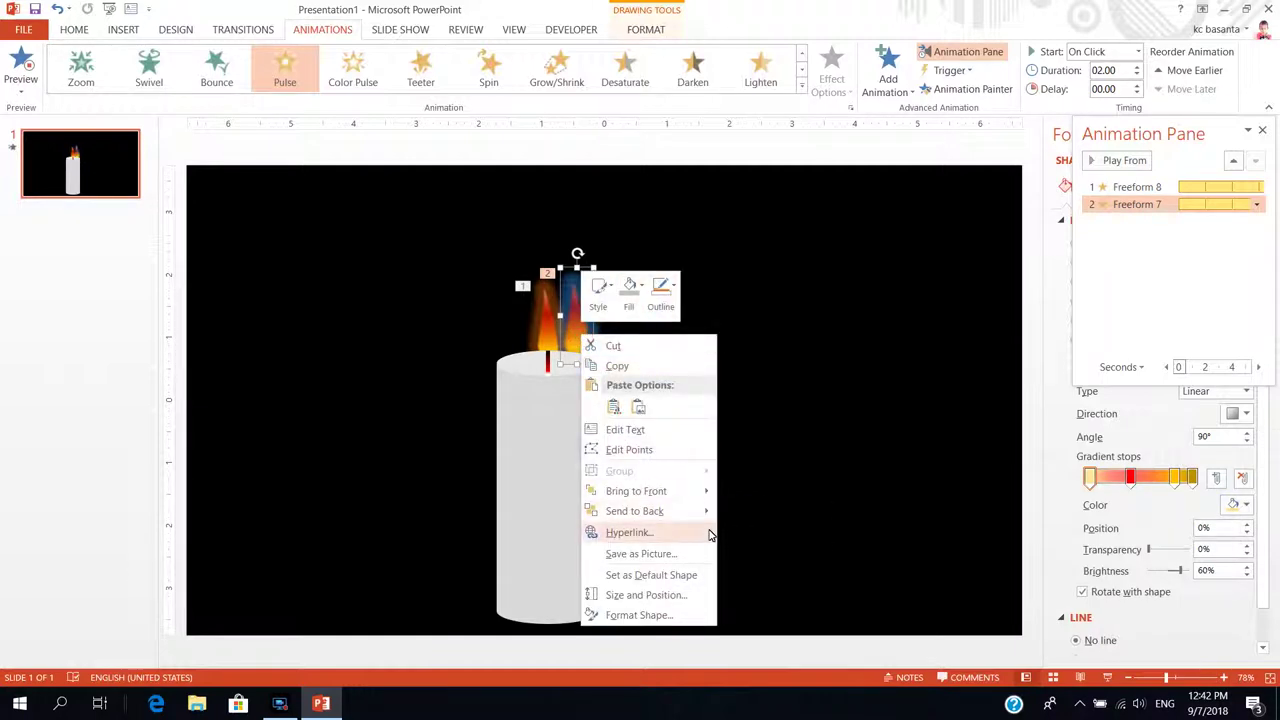
pyautogui.moveTo(686, 491)
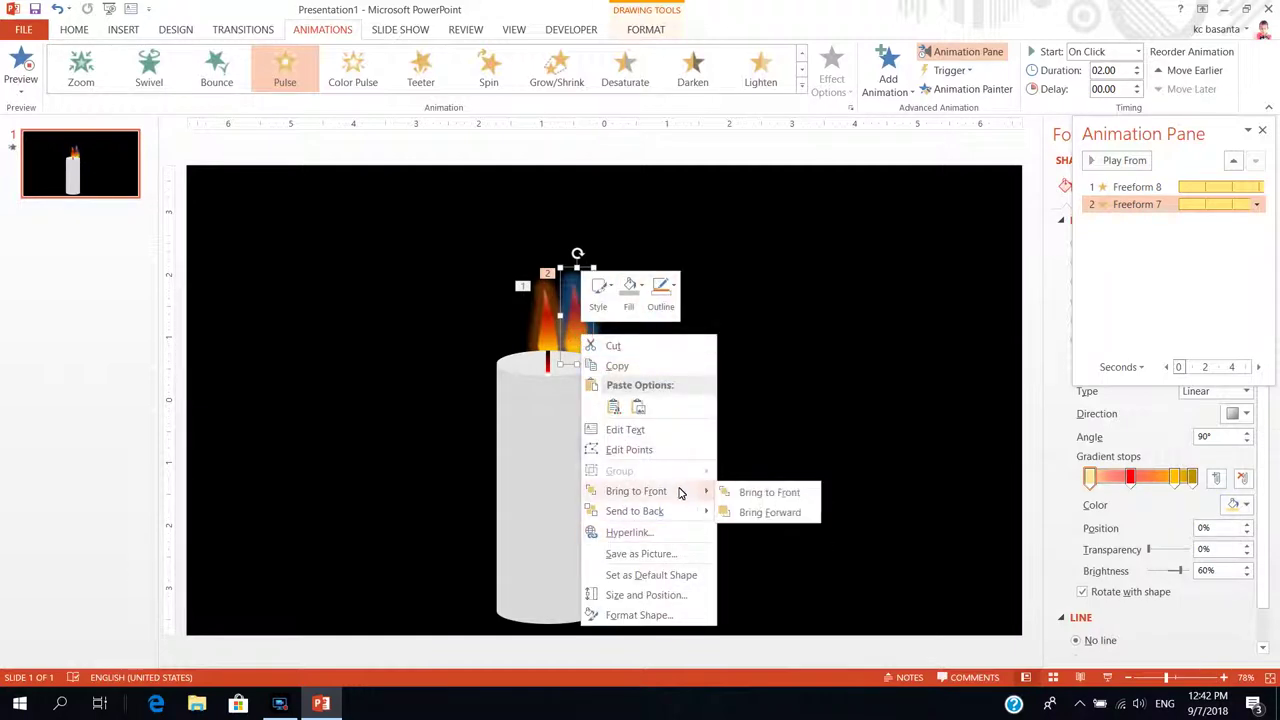
pyautogui.click(770, 492)
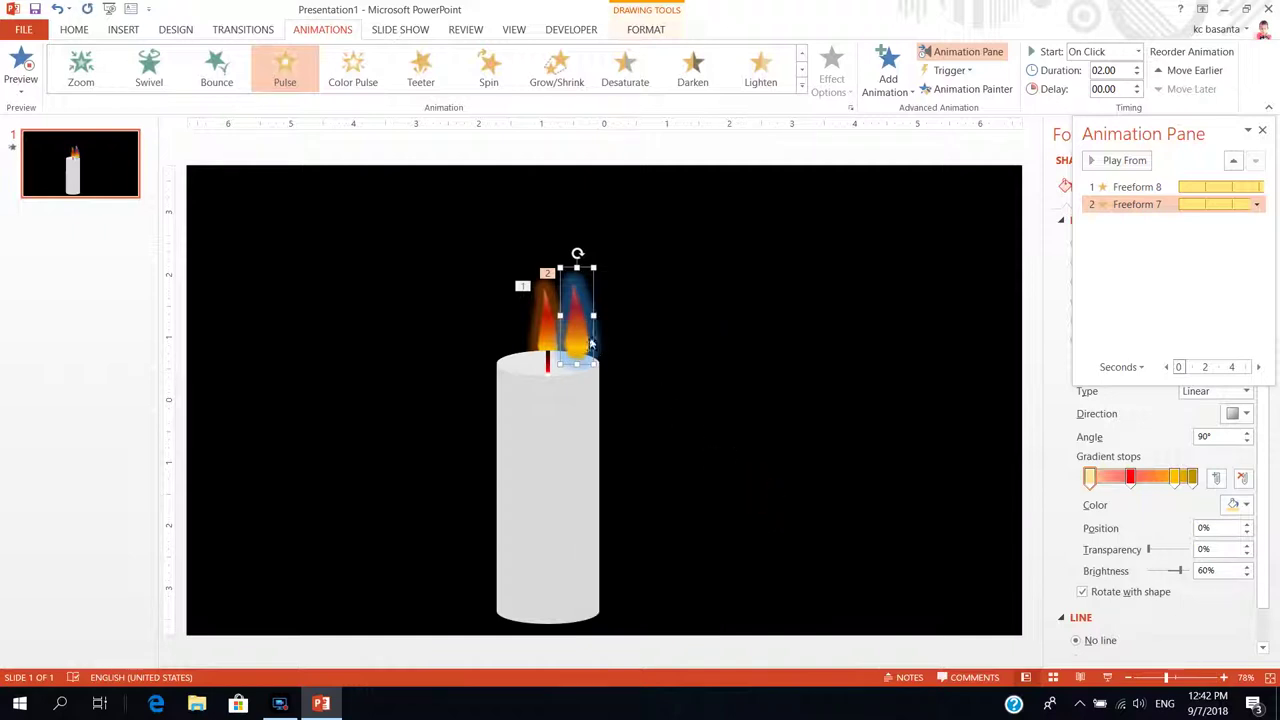
pyautogui.moveTo(591, 343); pyautogui.dragTo(557, 347)
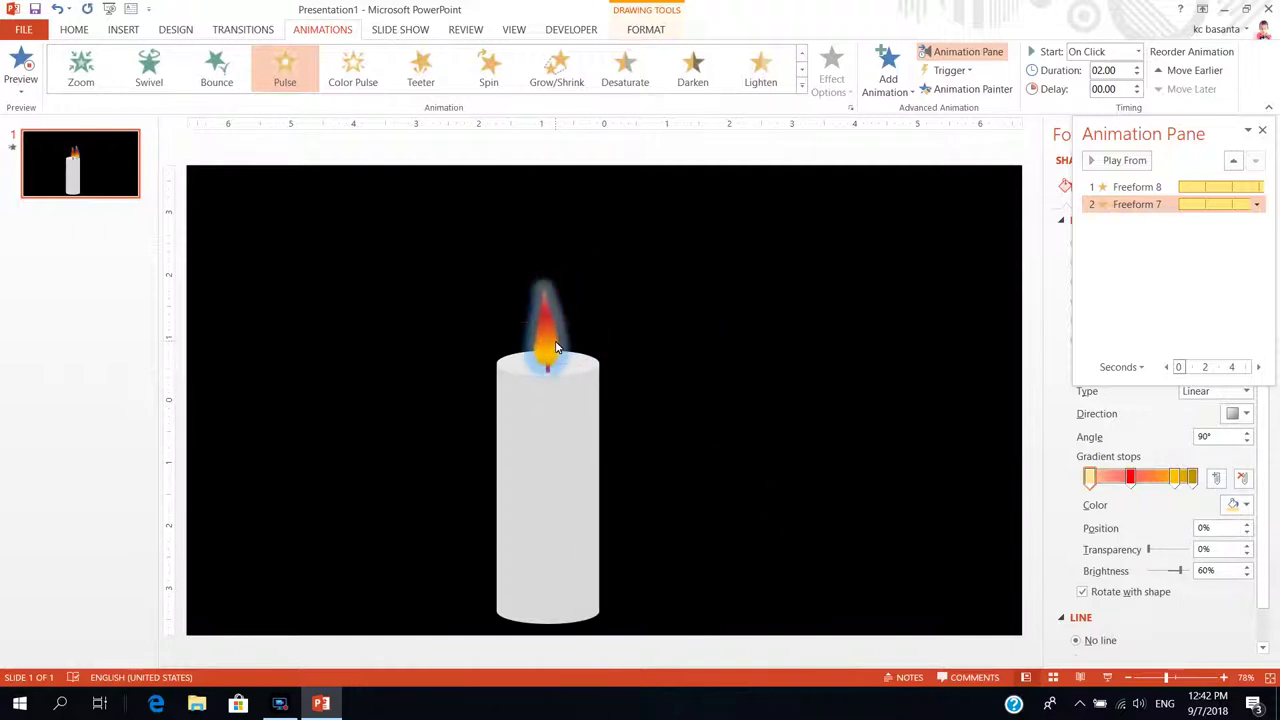
pyautogui.click(557, 345)
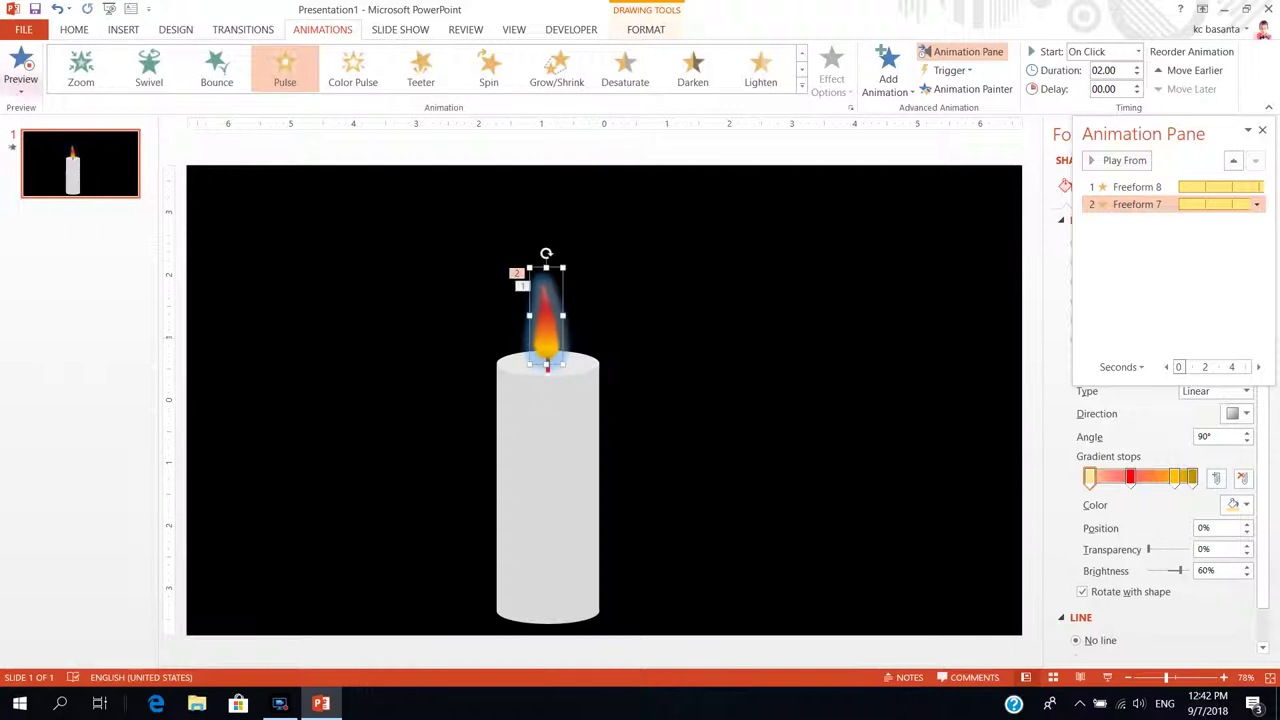
pyautogui.click(20, 65)
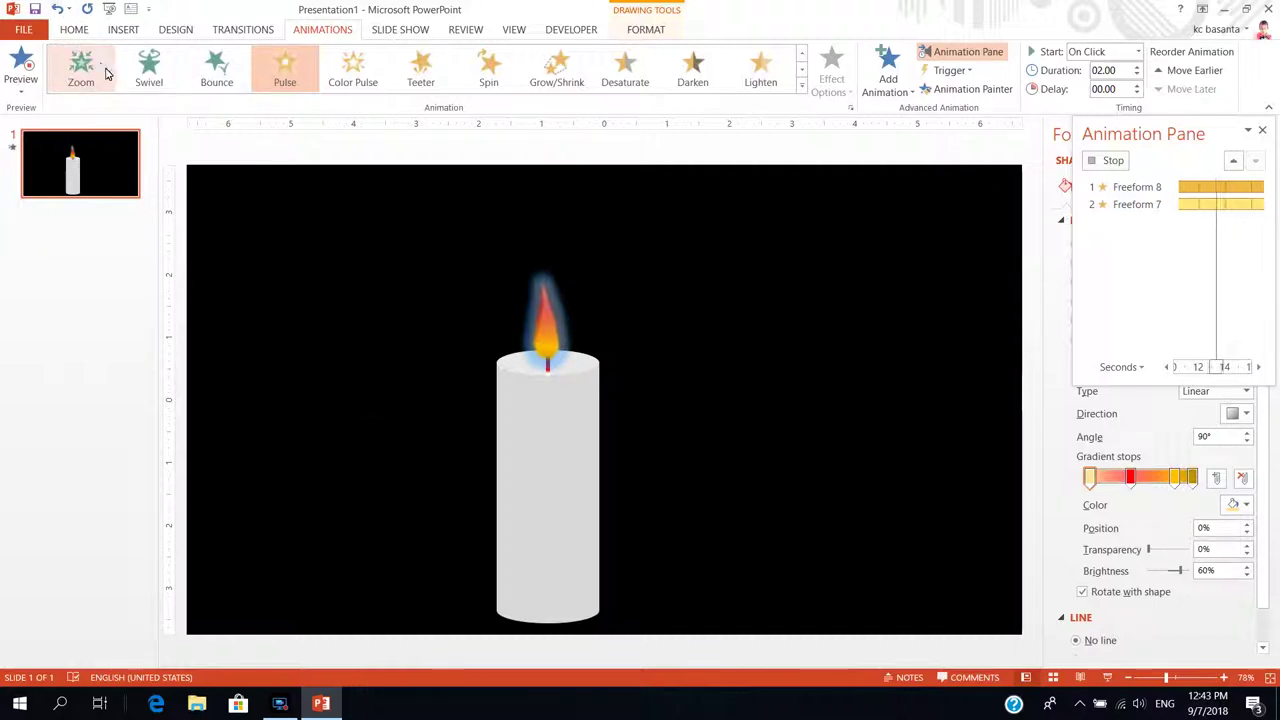
pyautogui.click(111, 9)
pyautogui.moveTo(328, 163)
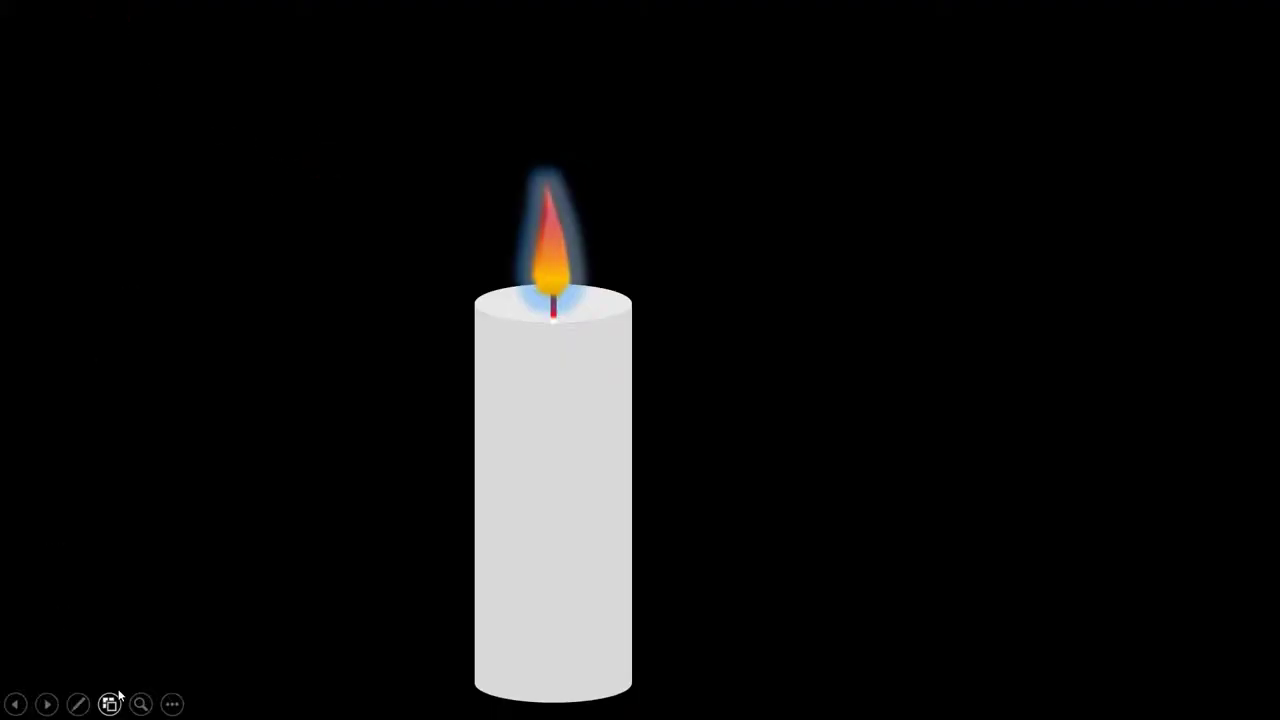
pyautogui.click(284, 373)
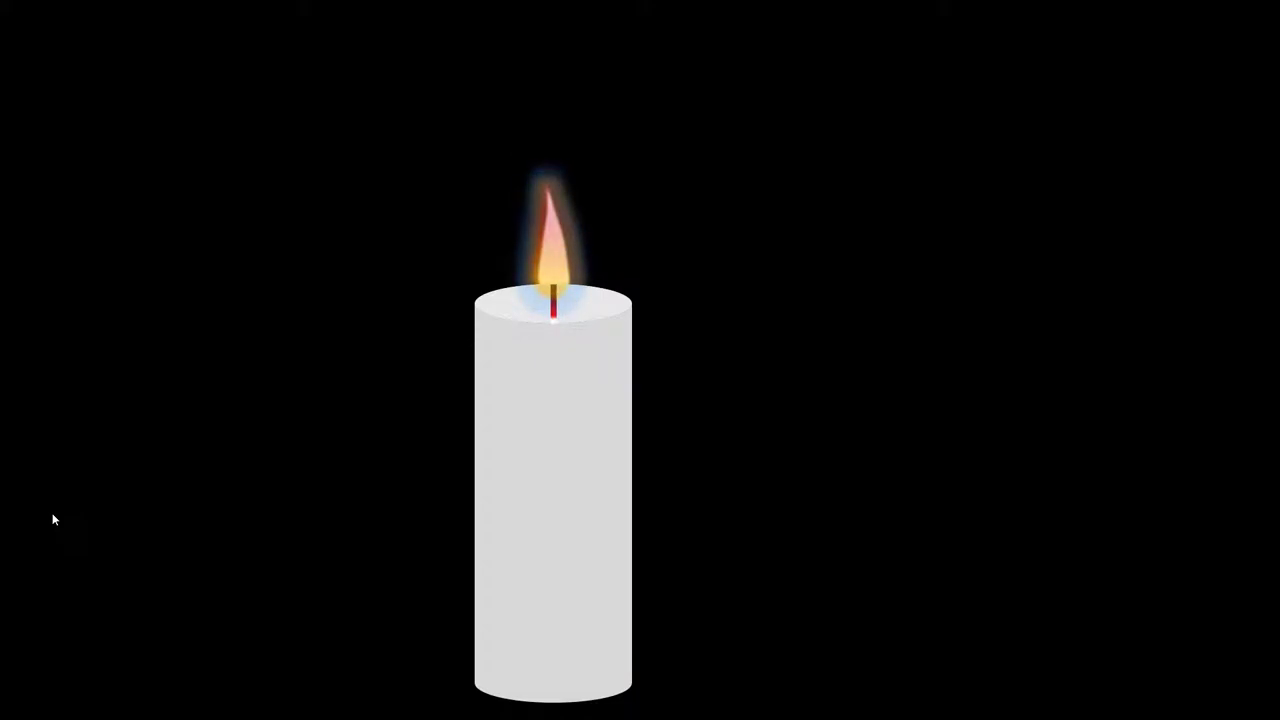
pyautogui.click(294, 420)
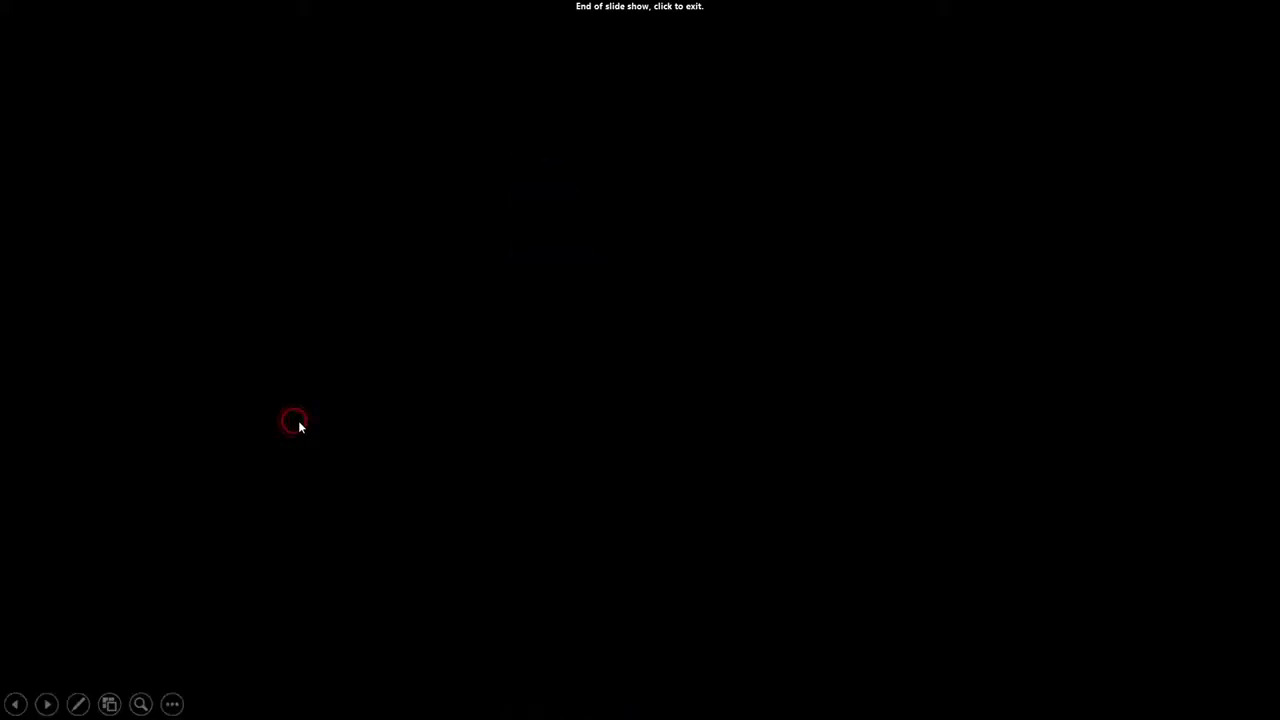
pyautogui.click(545, 368)
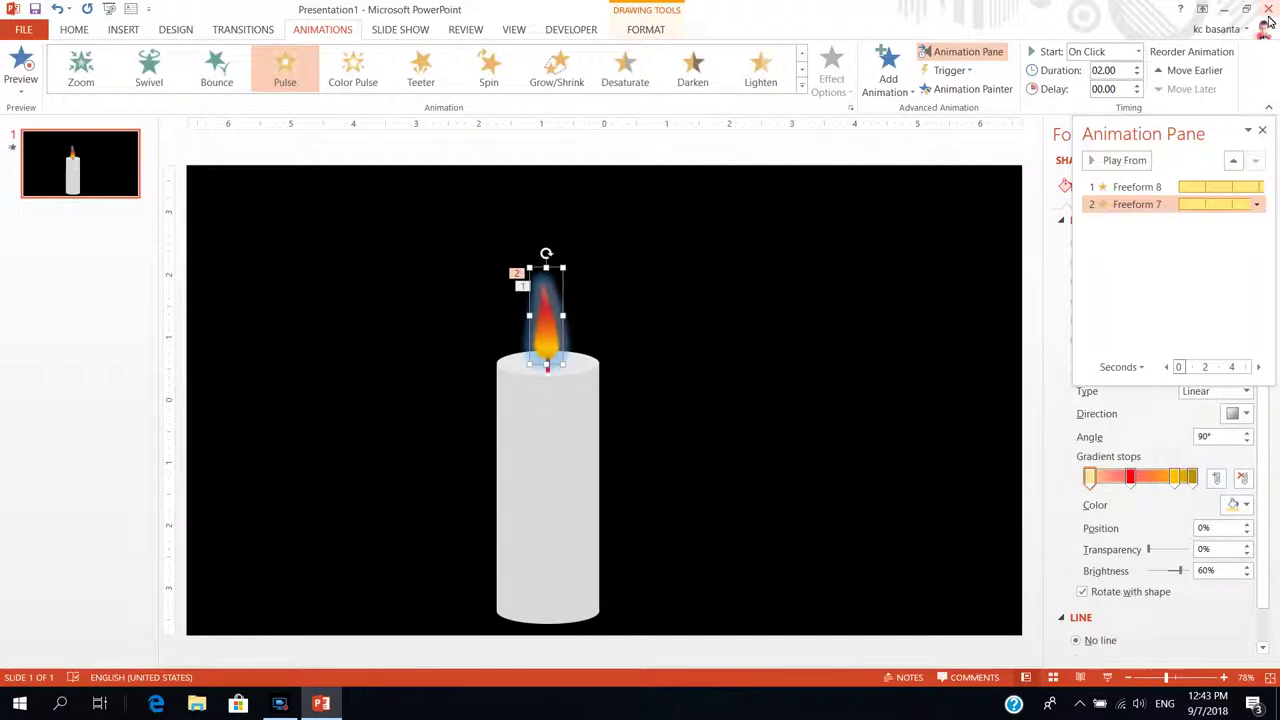
# - Cancel a first close attempt, minimize PowerPoint to the desktop, then restore it
pyautogui.click(946, 240)
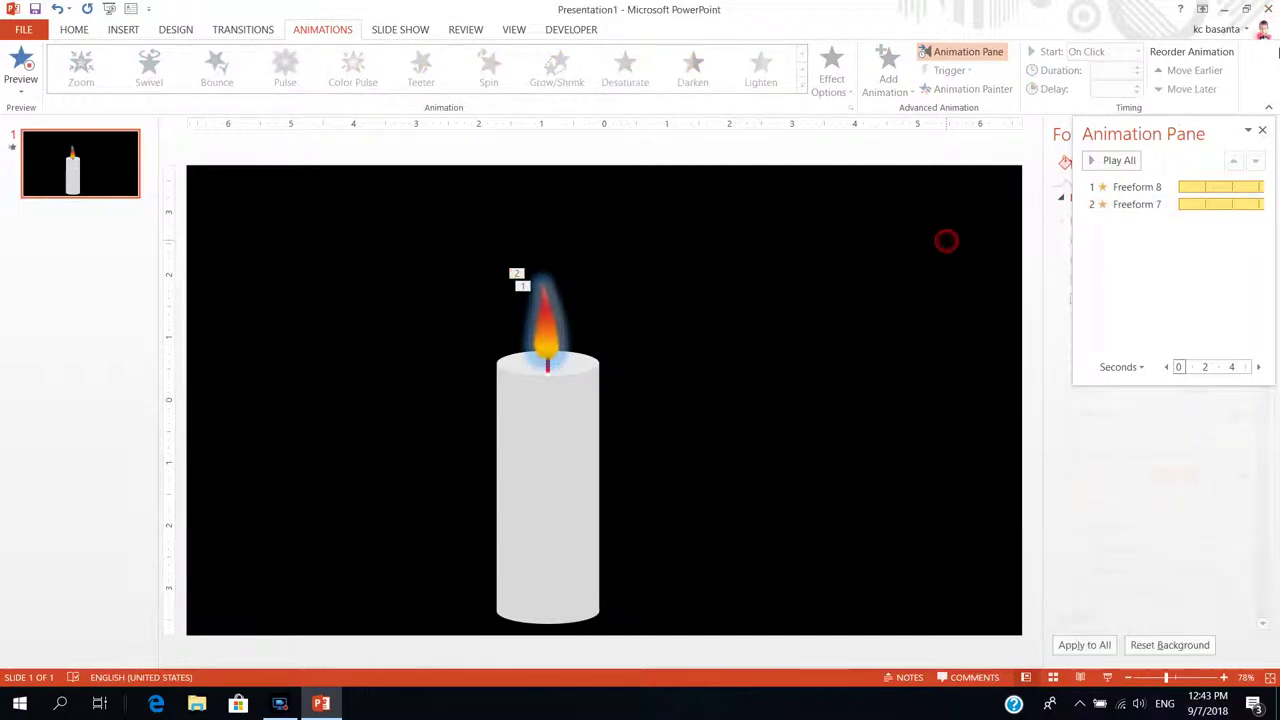
pyautogui.click(1269, 9)
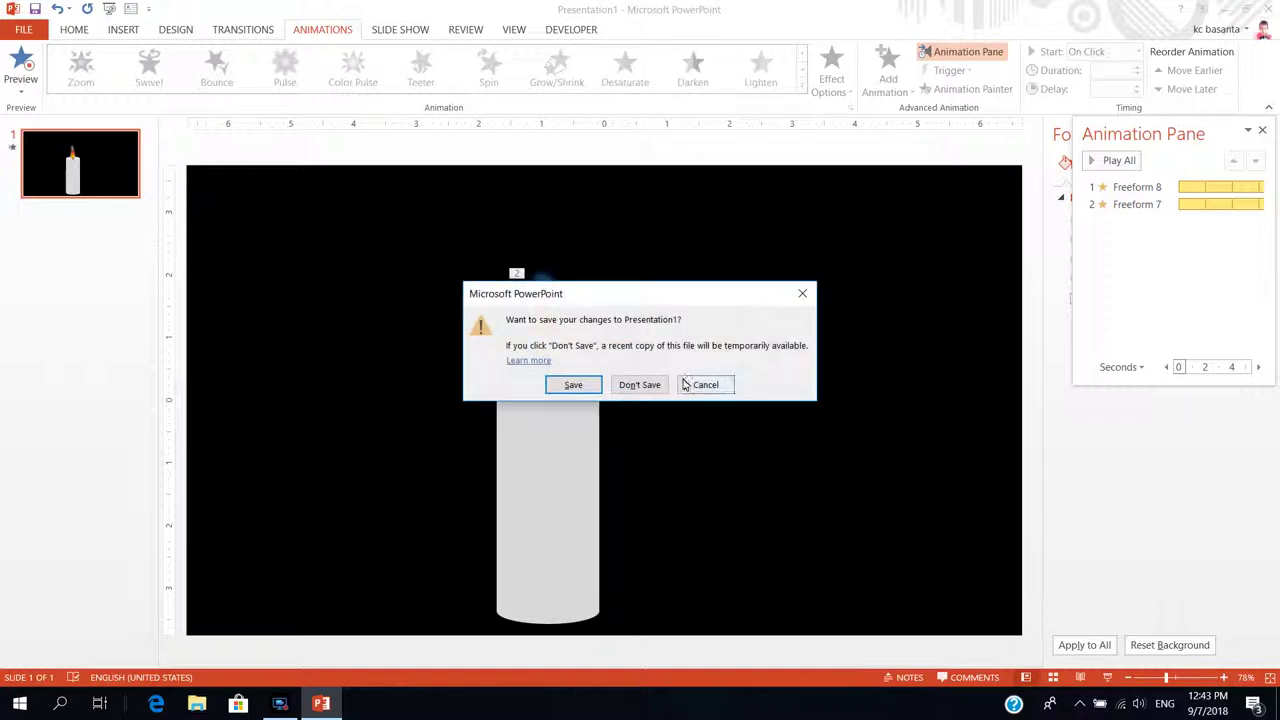
pyautogui.click(803, 293)
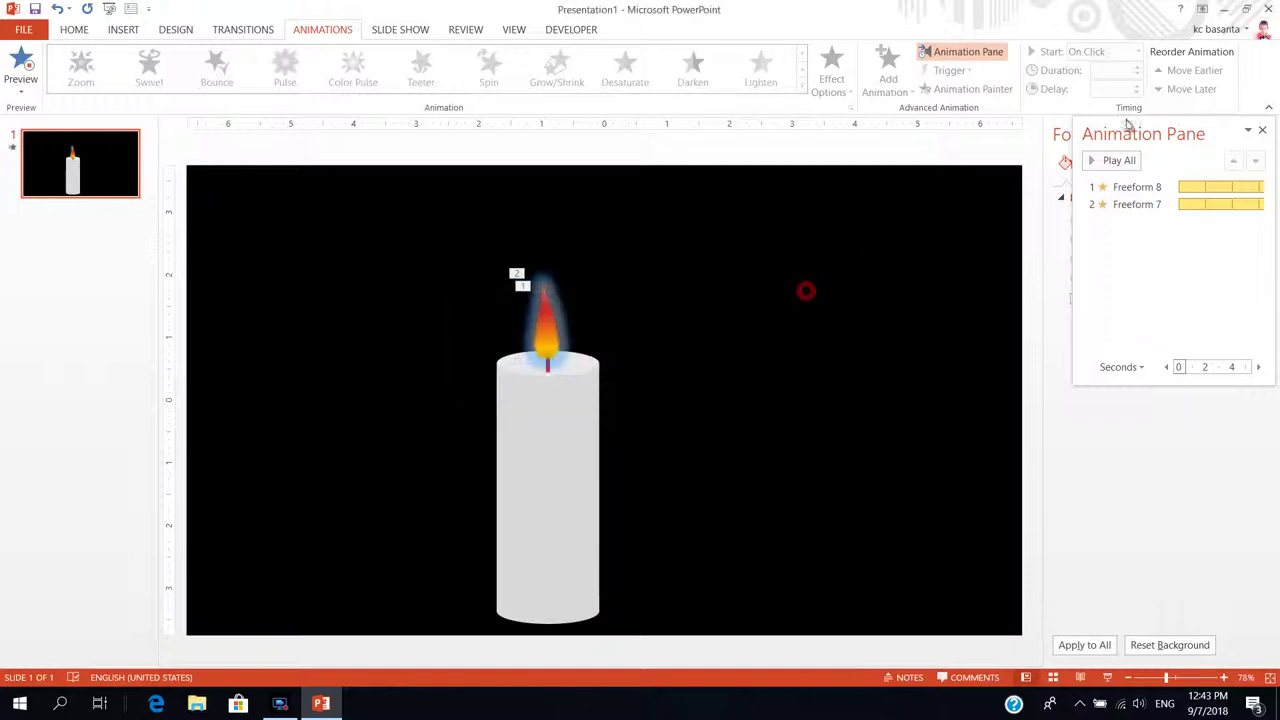
pyautogui.click(1225, 10)
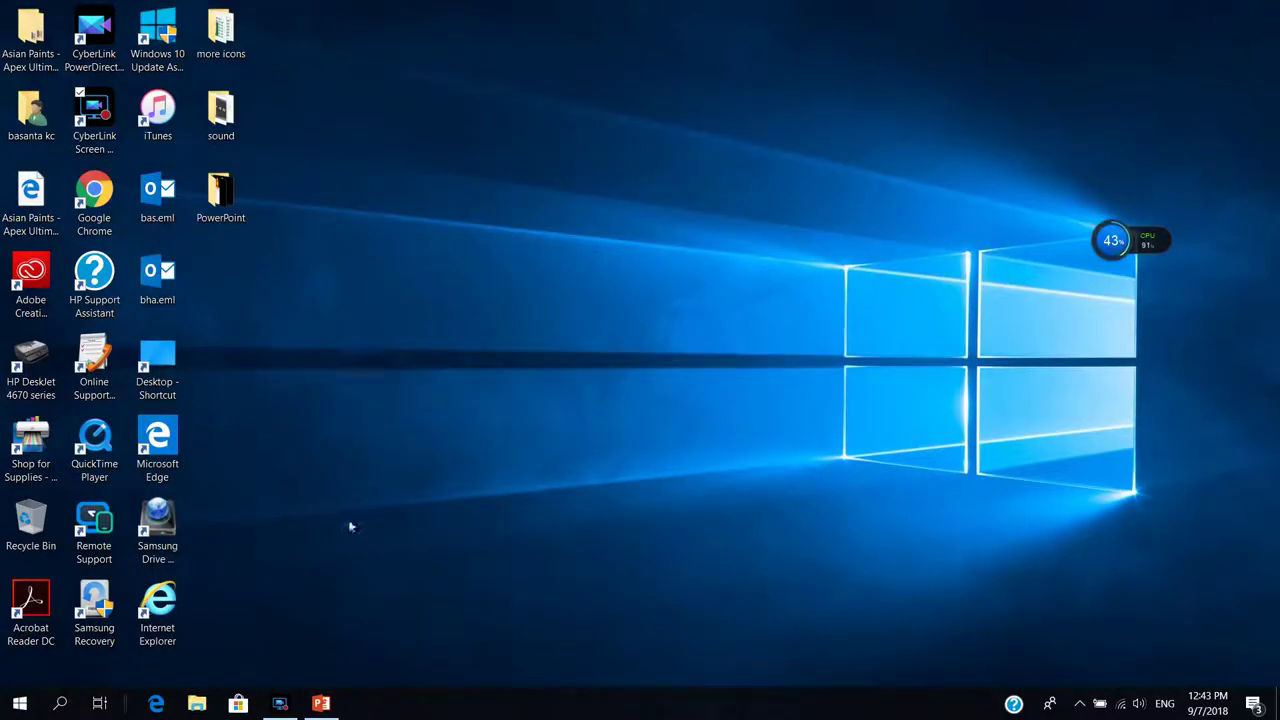
pyautogui.moveTo(283, 712)
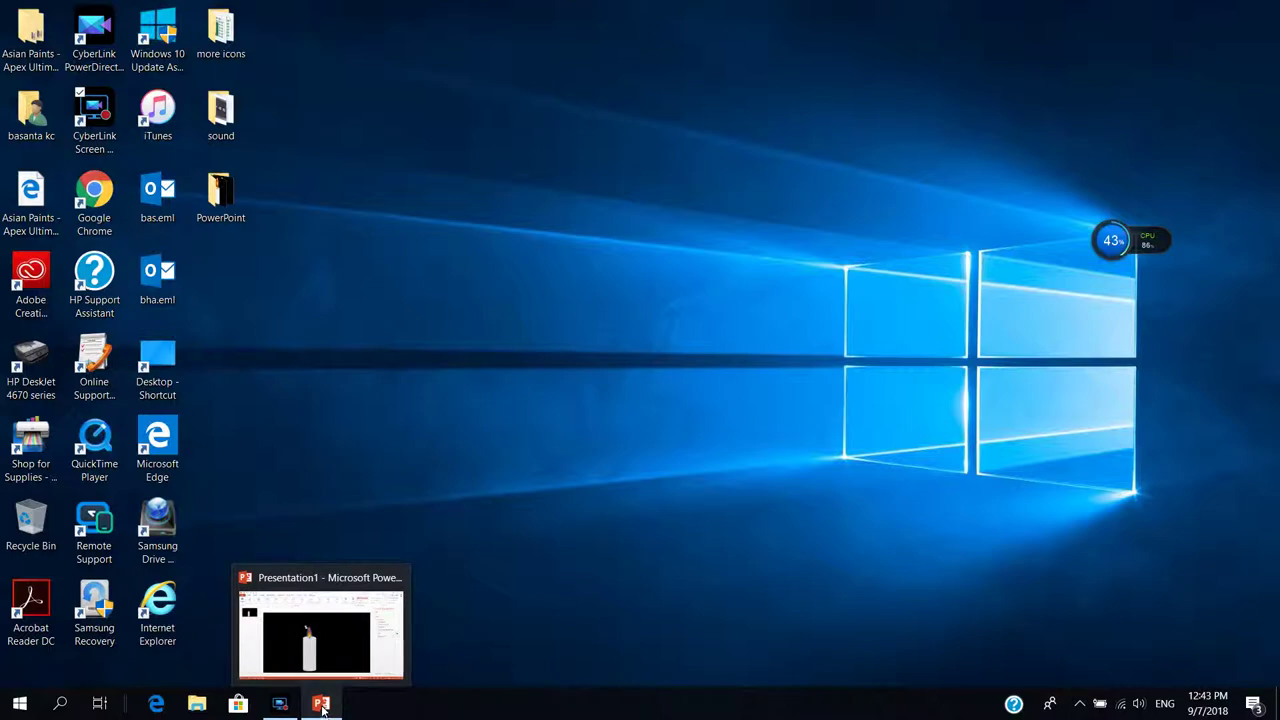
pyautogui.click(322, 708)
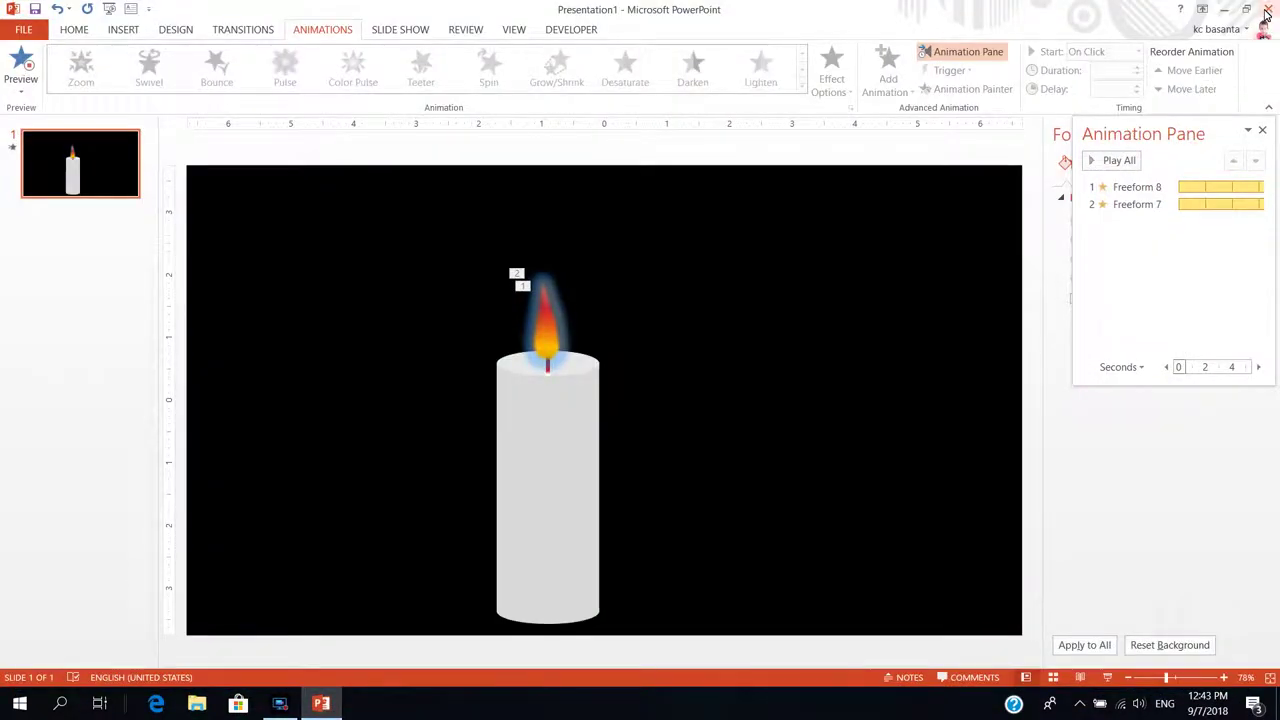
# - Close PowerPoint without saving and bring back the Screen Recorder window
pyautogui.click(1266, 12)
pyautogui.click(642, 383)
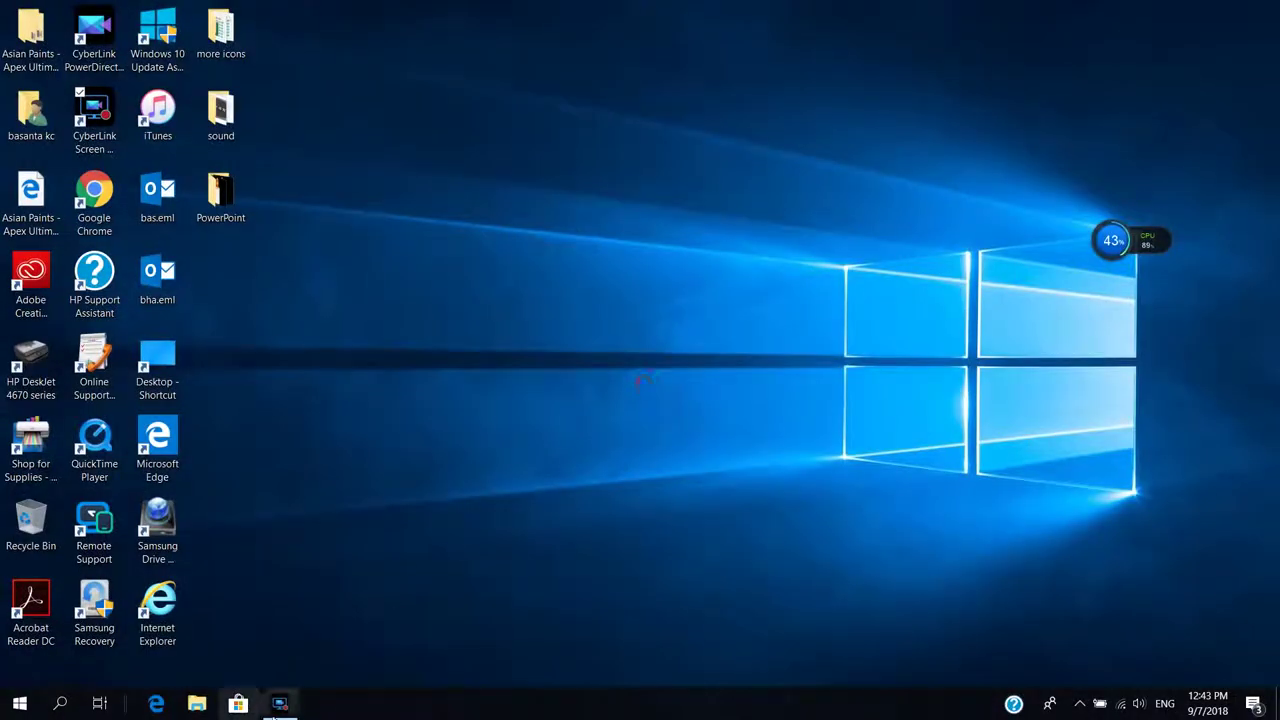
pyautogui.click(280, 704)
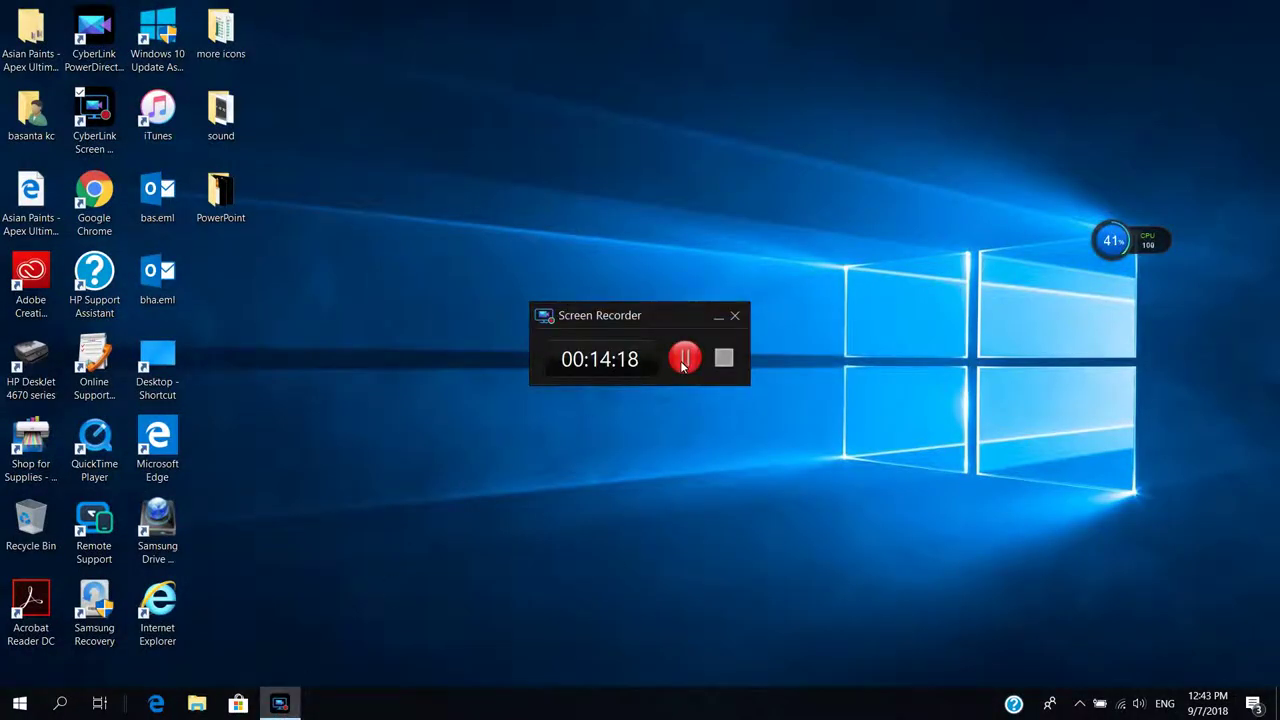